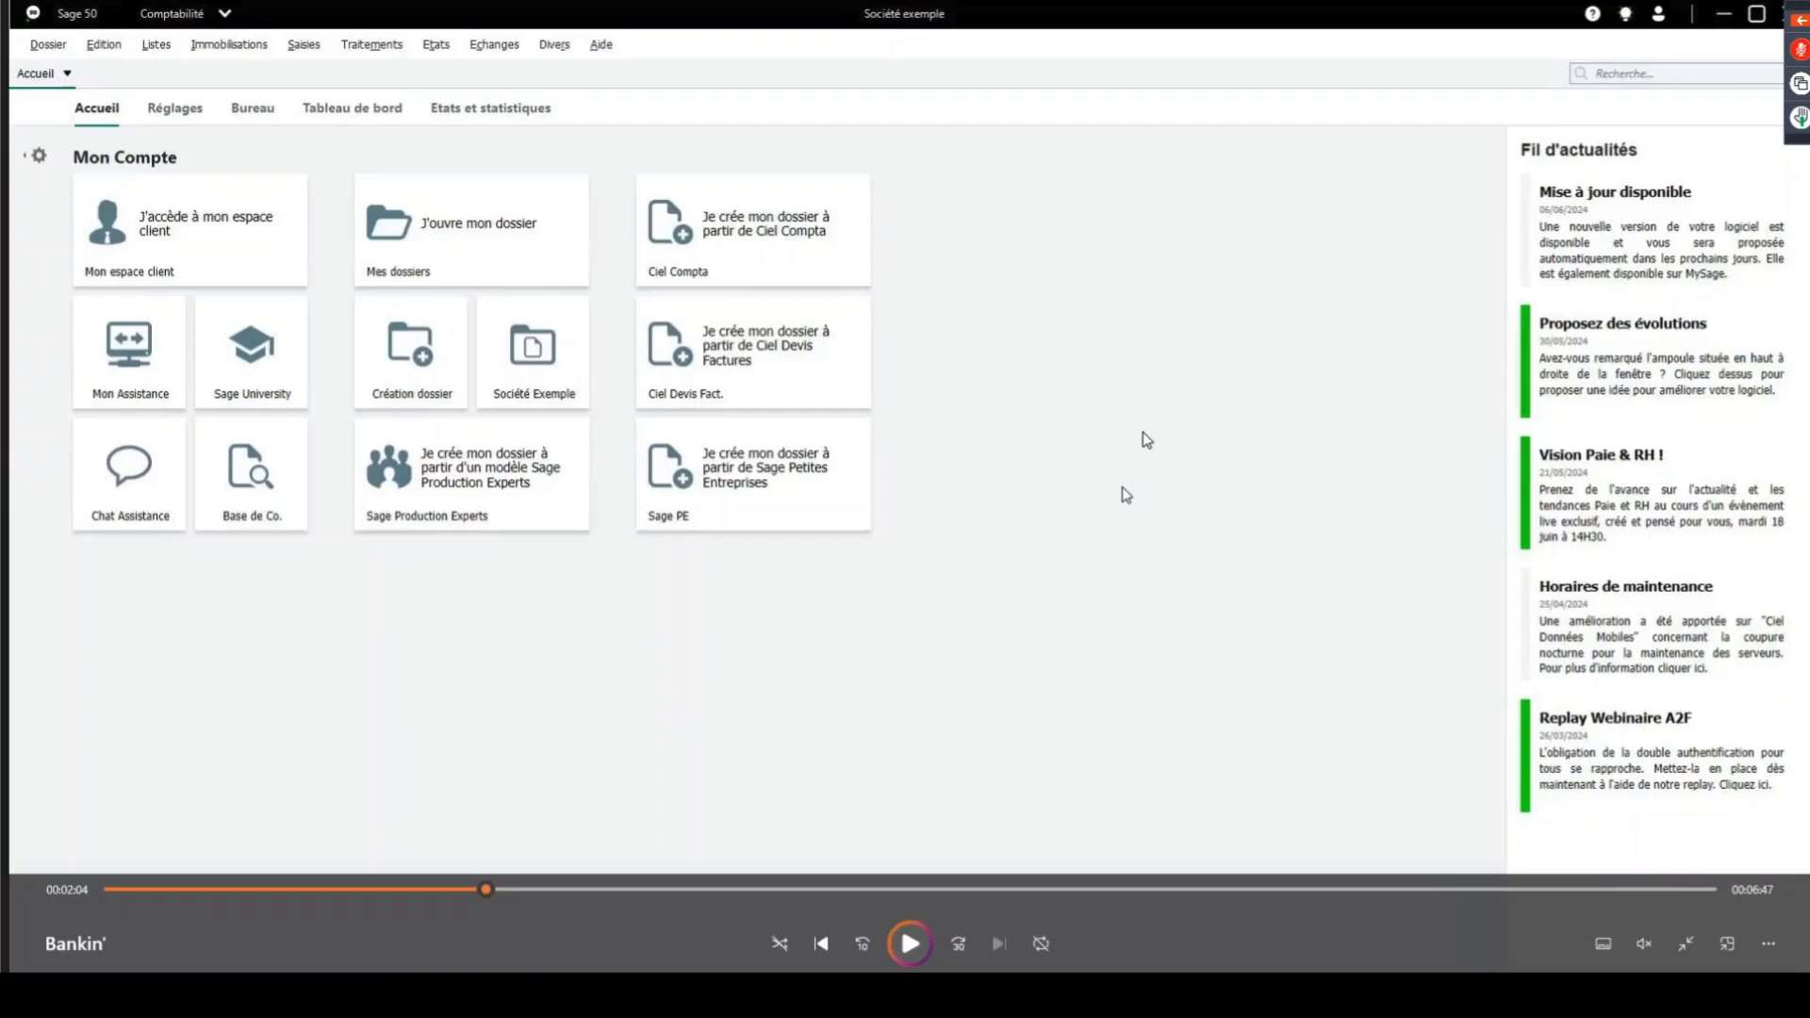
click(909, 942)
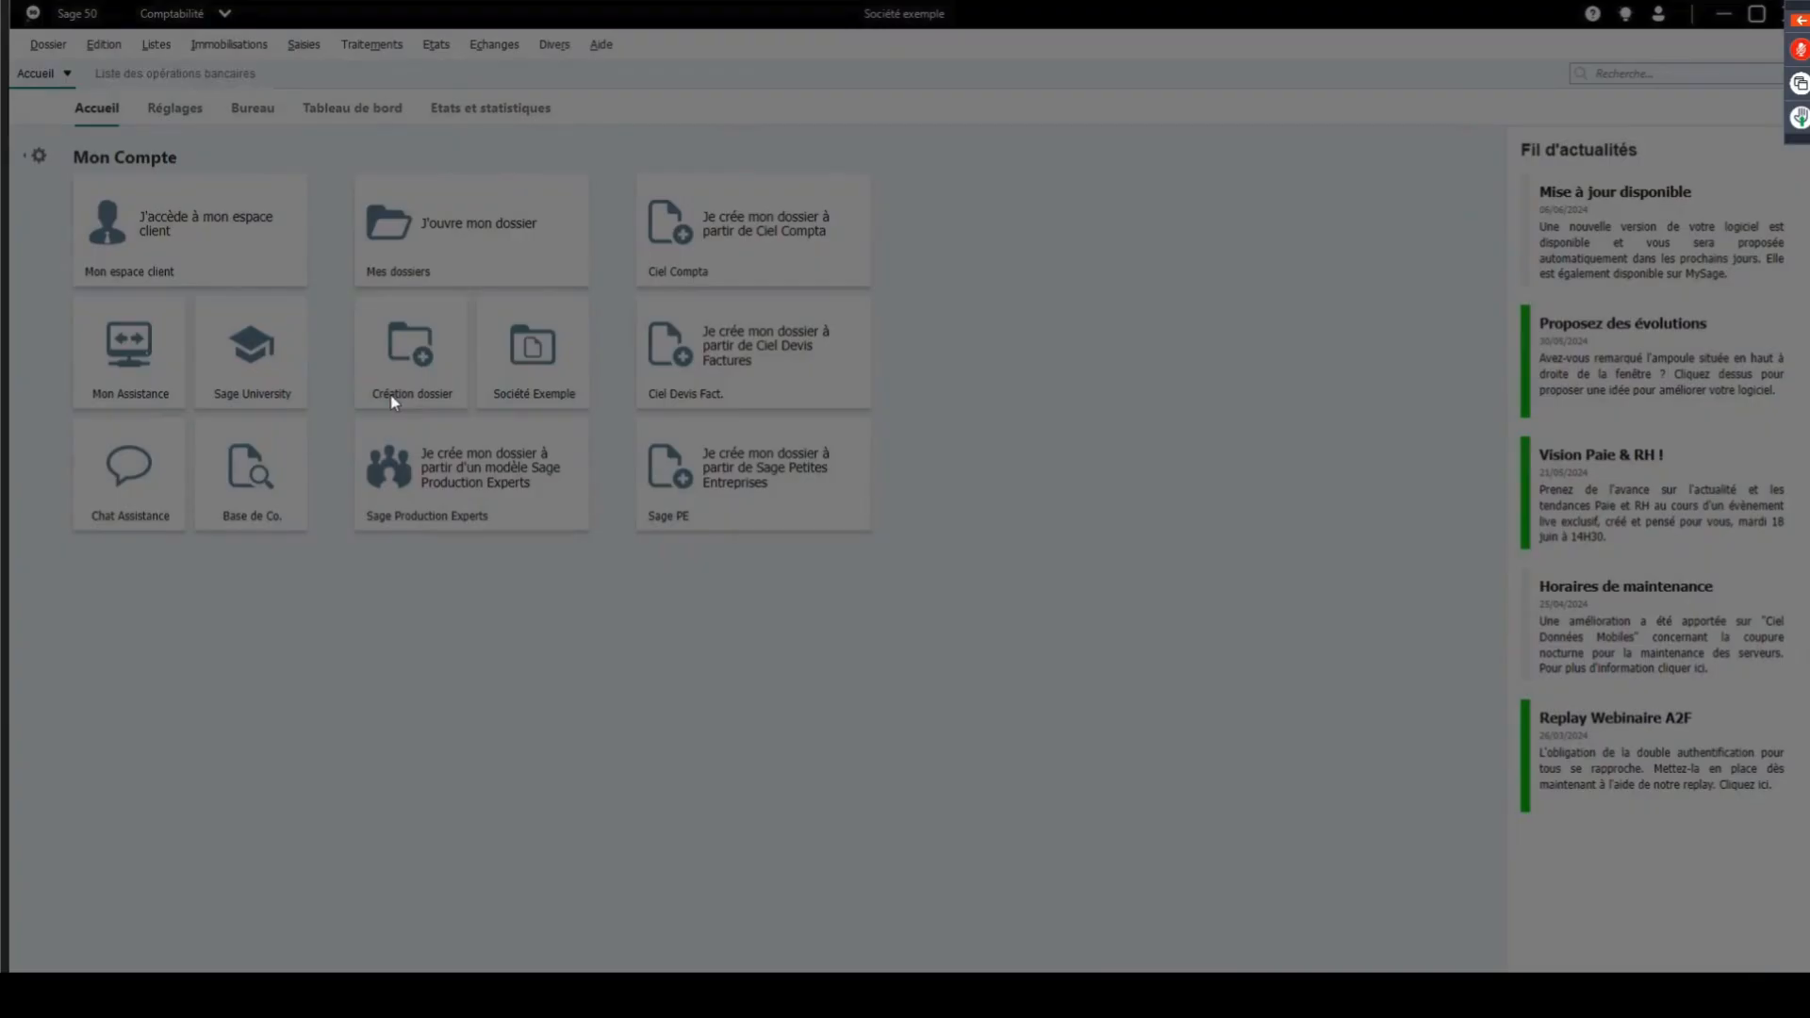
mouse_move(909, 944)
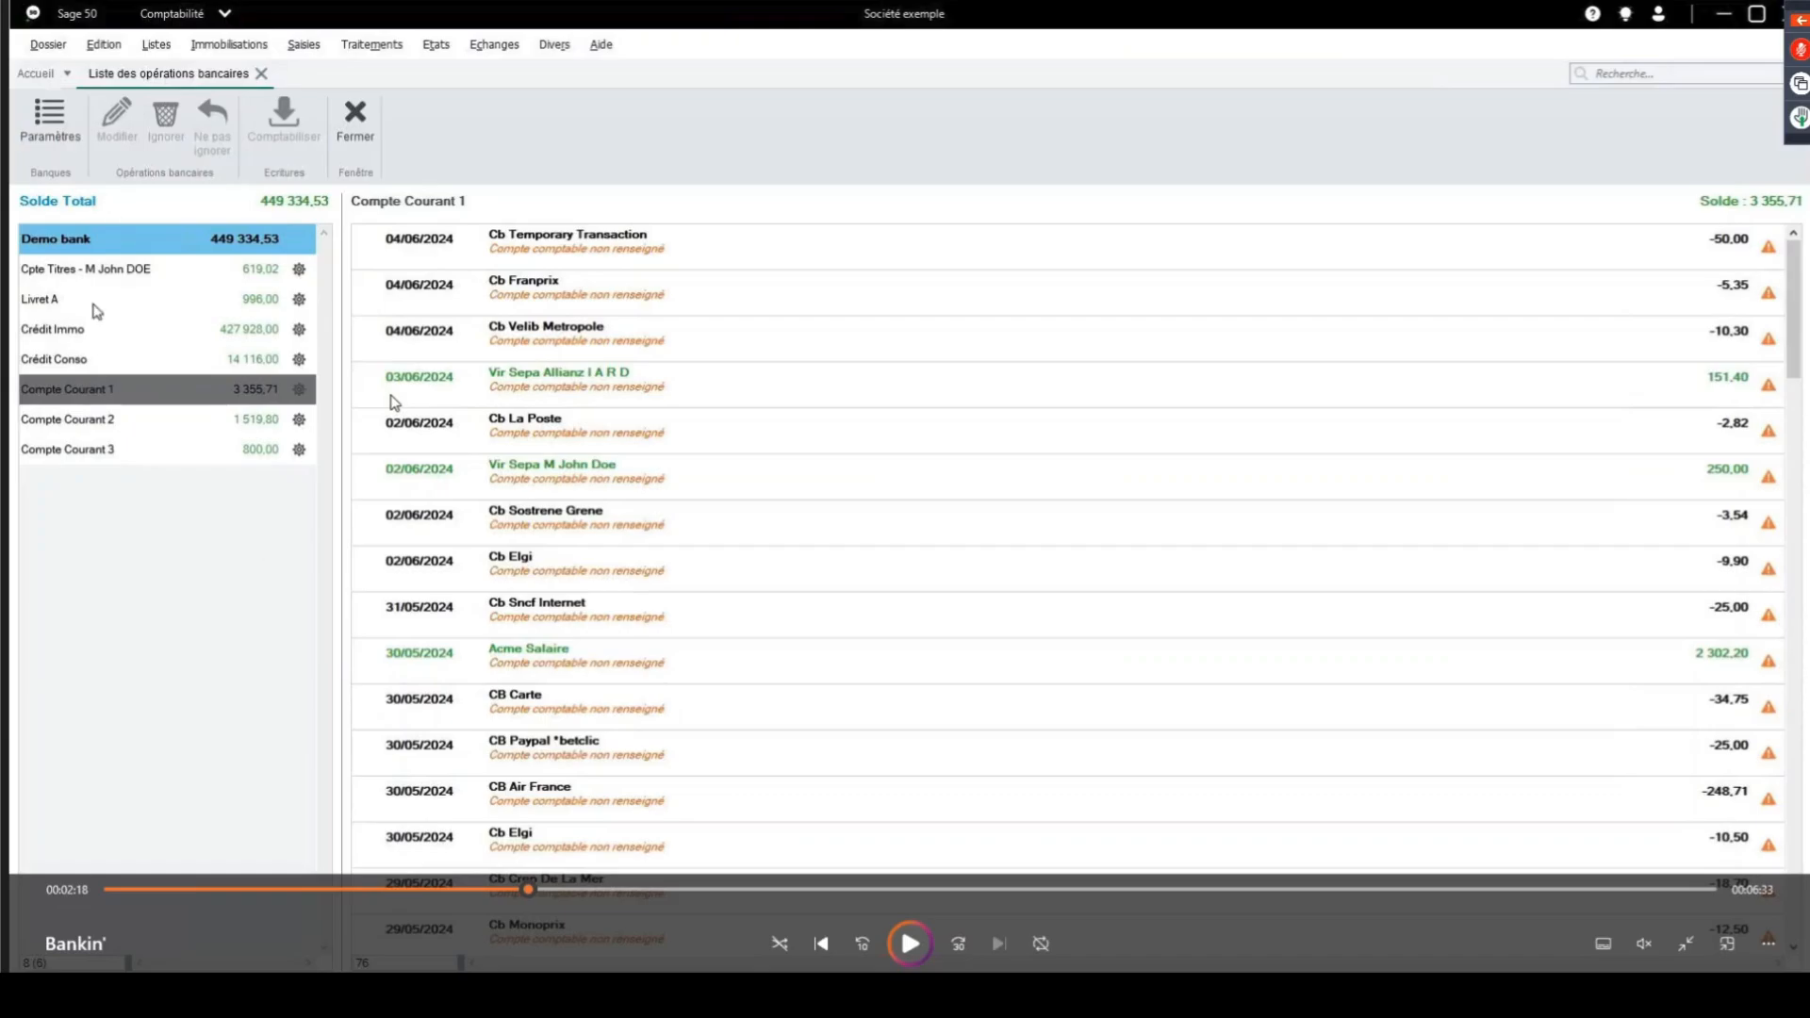
click(913, 945)
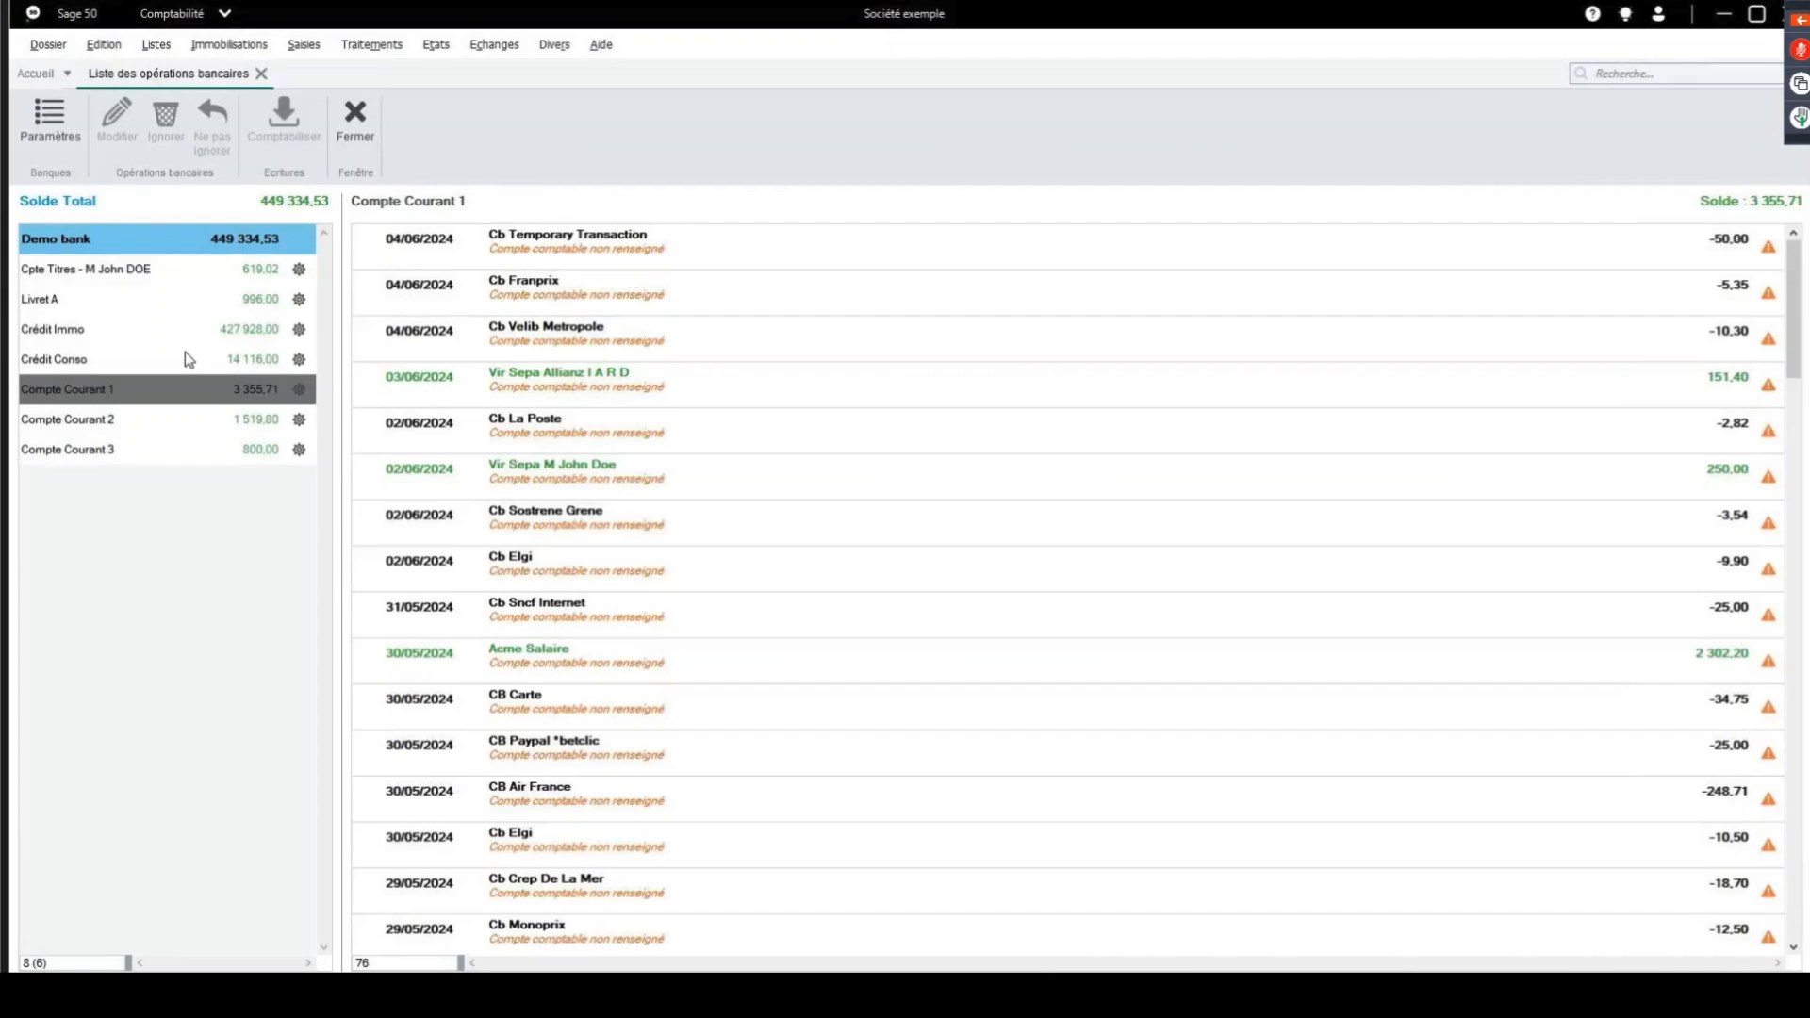
Exclude the Cpte Titres, Livret A, Crédit Immo and Crédit Conso accounts of Demo bank from the Bankin' bank list.
click(52, 123)
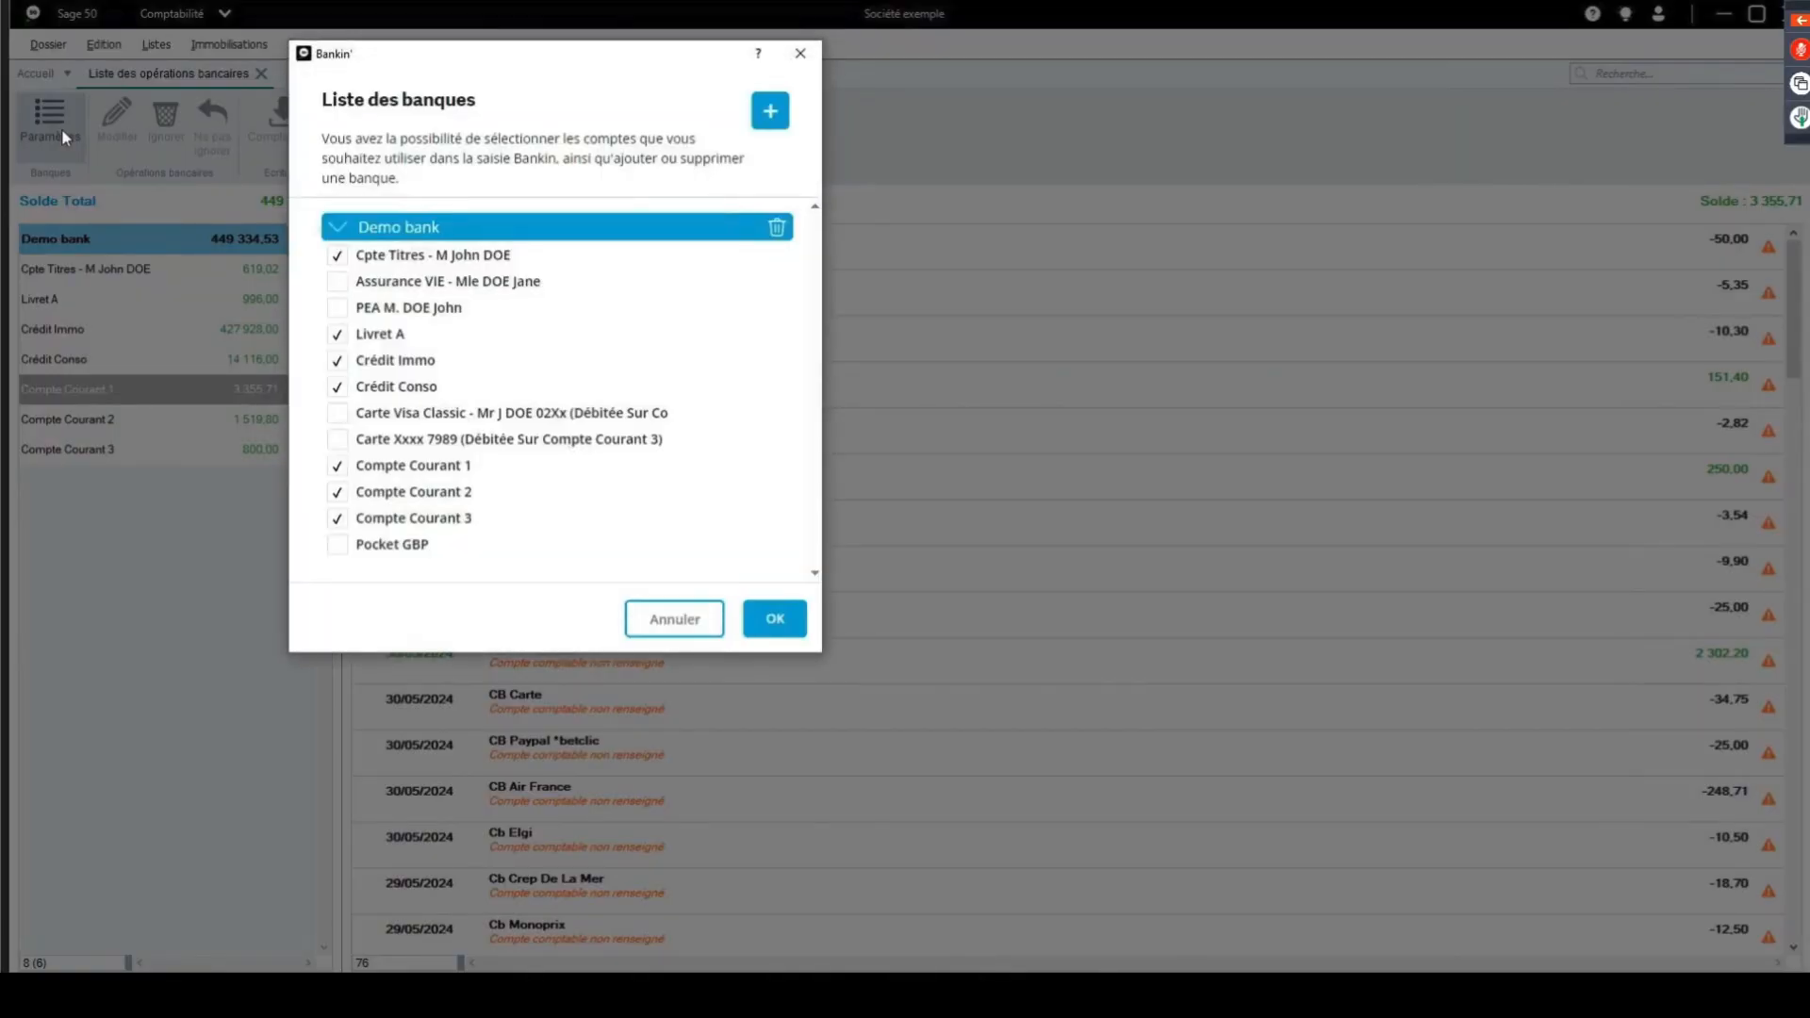
click(337, 257)
click(338, 335)
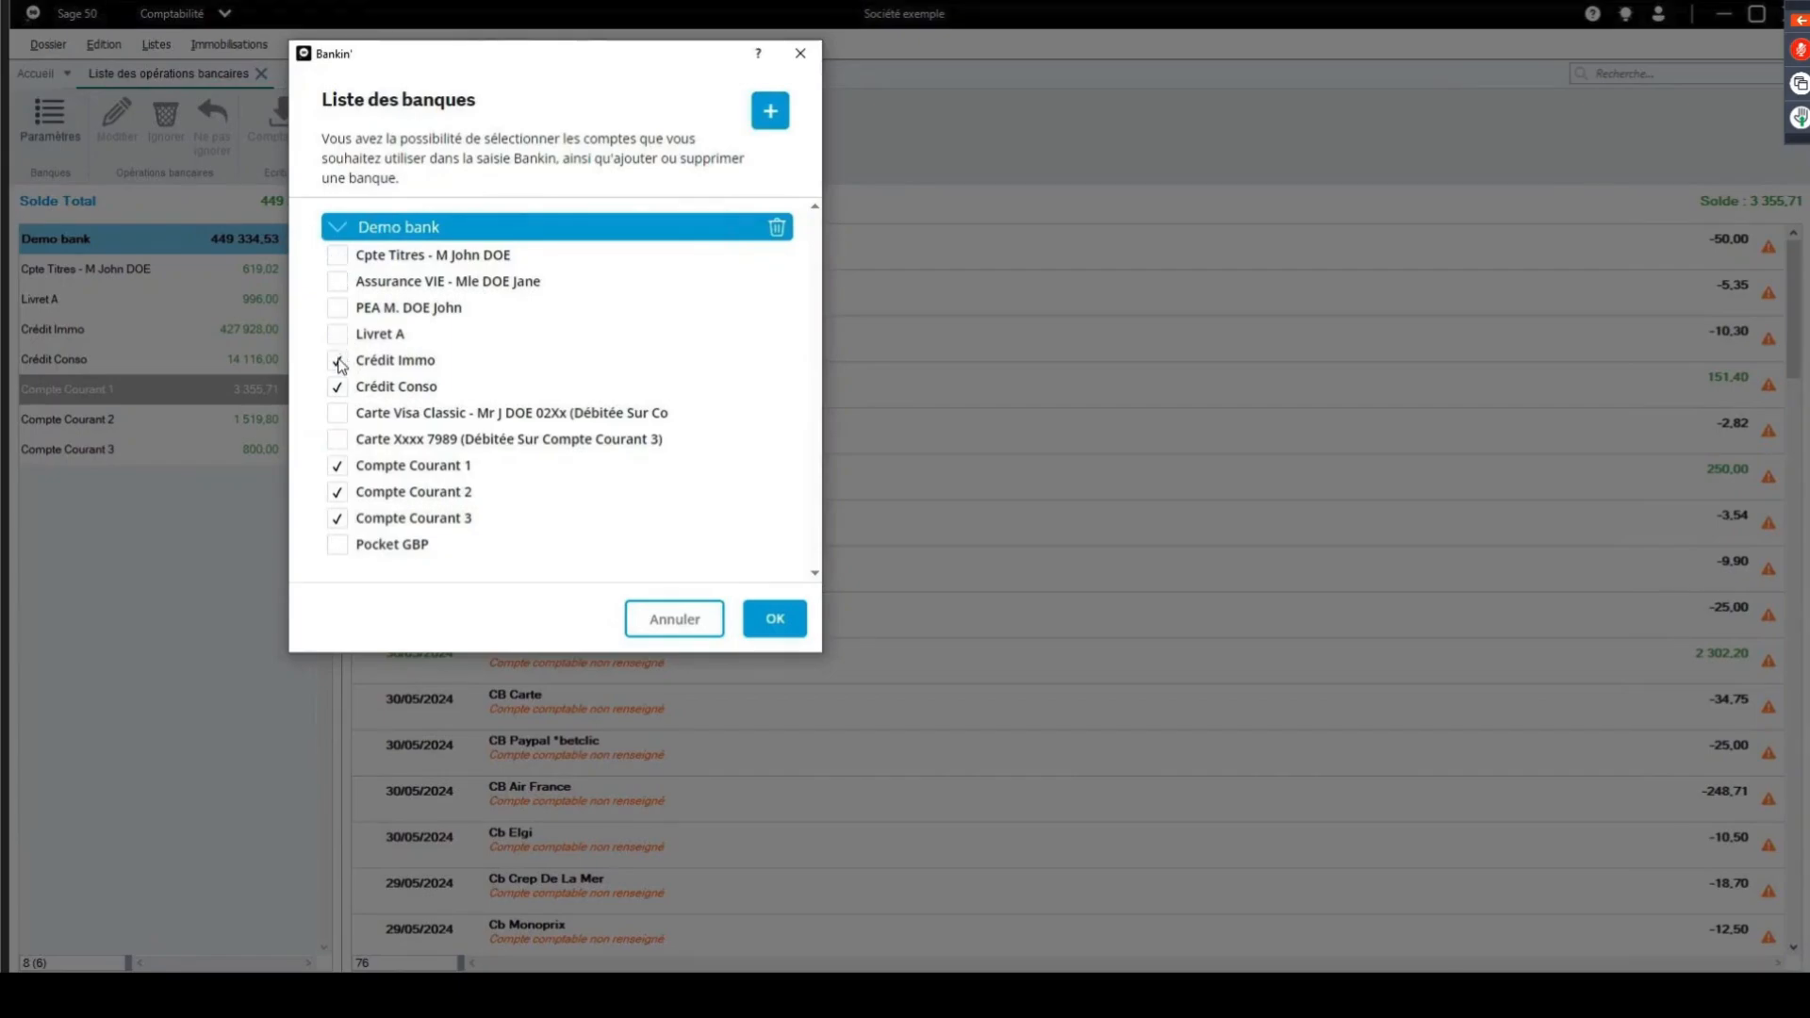
click(337, 361)
click(340, 388)
click(771, 621)
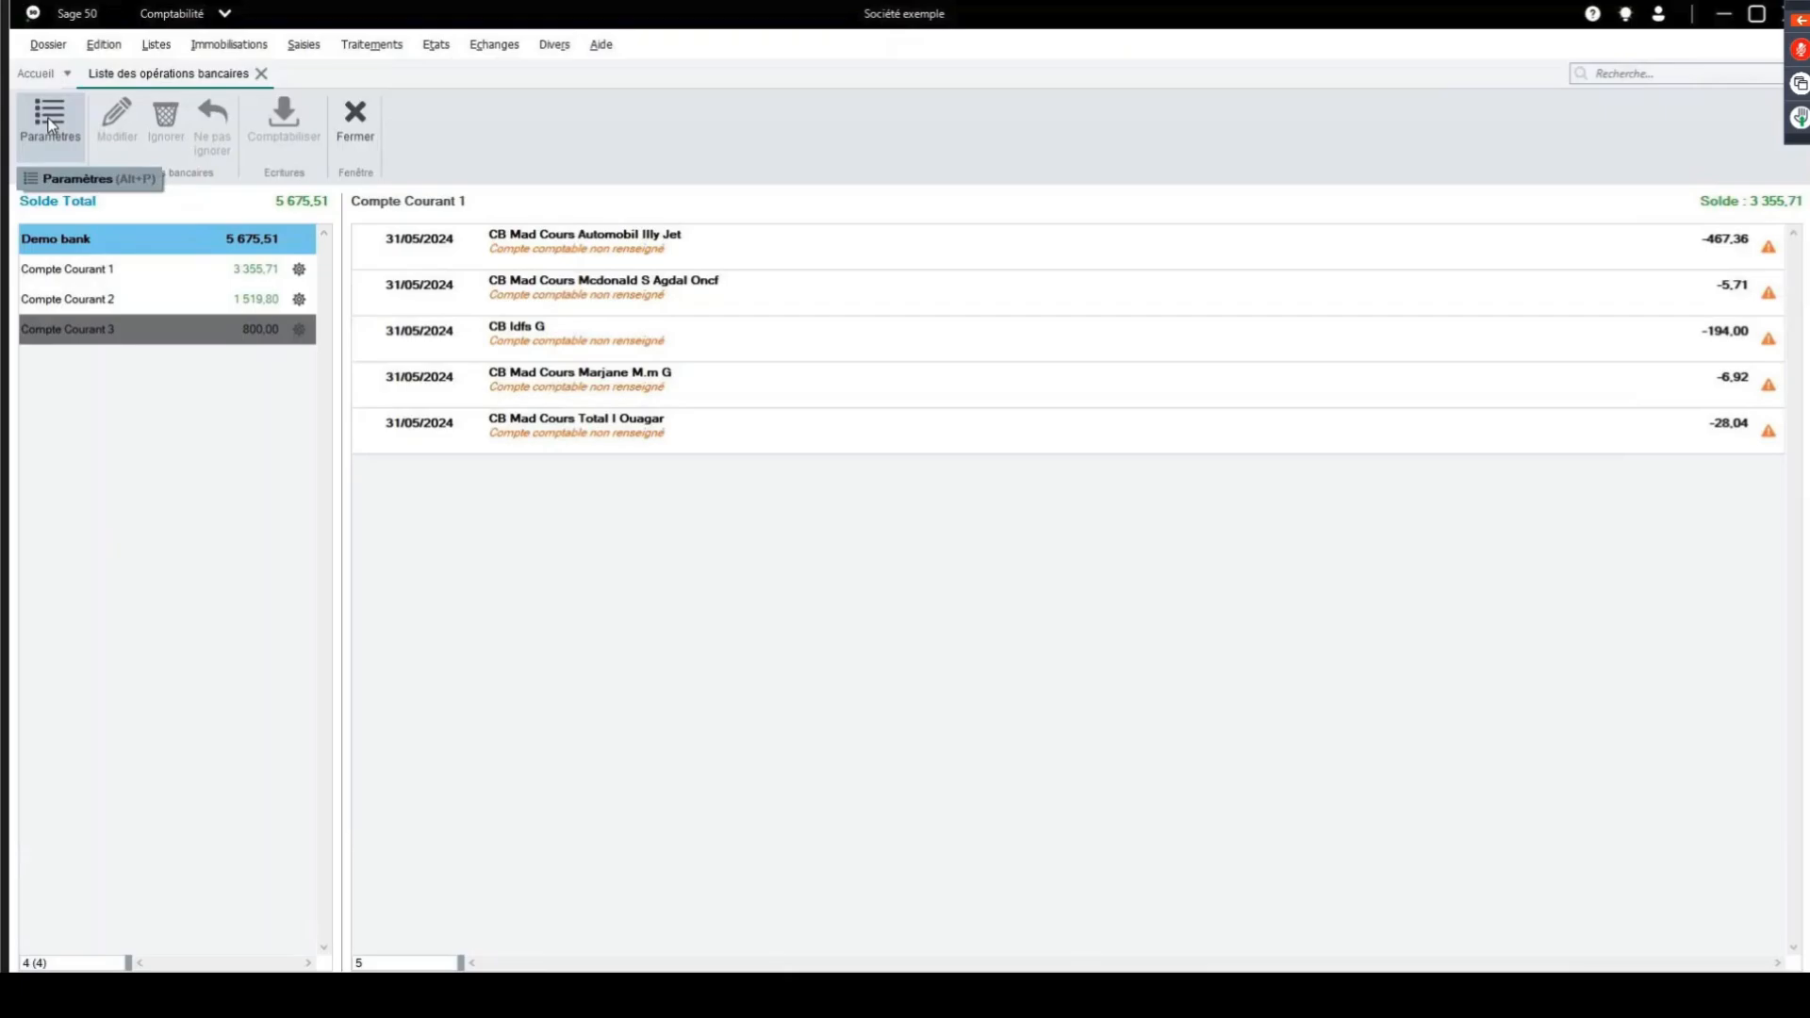
In Compte Courant 1, assign account 411ALLIANZ and payment mode Vrt to the Vir Sepa Allianz operation of 03/06/2024.
click(146, 279)
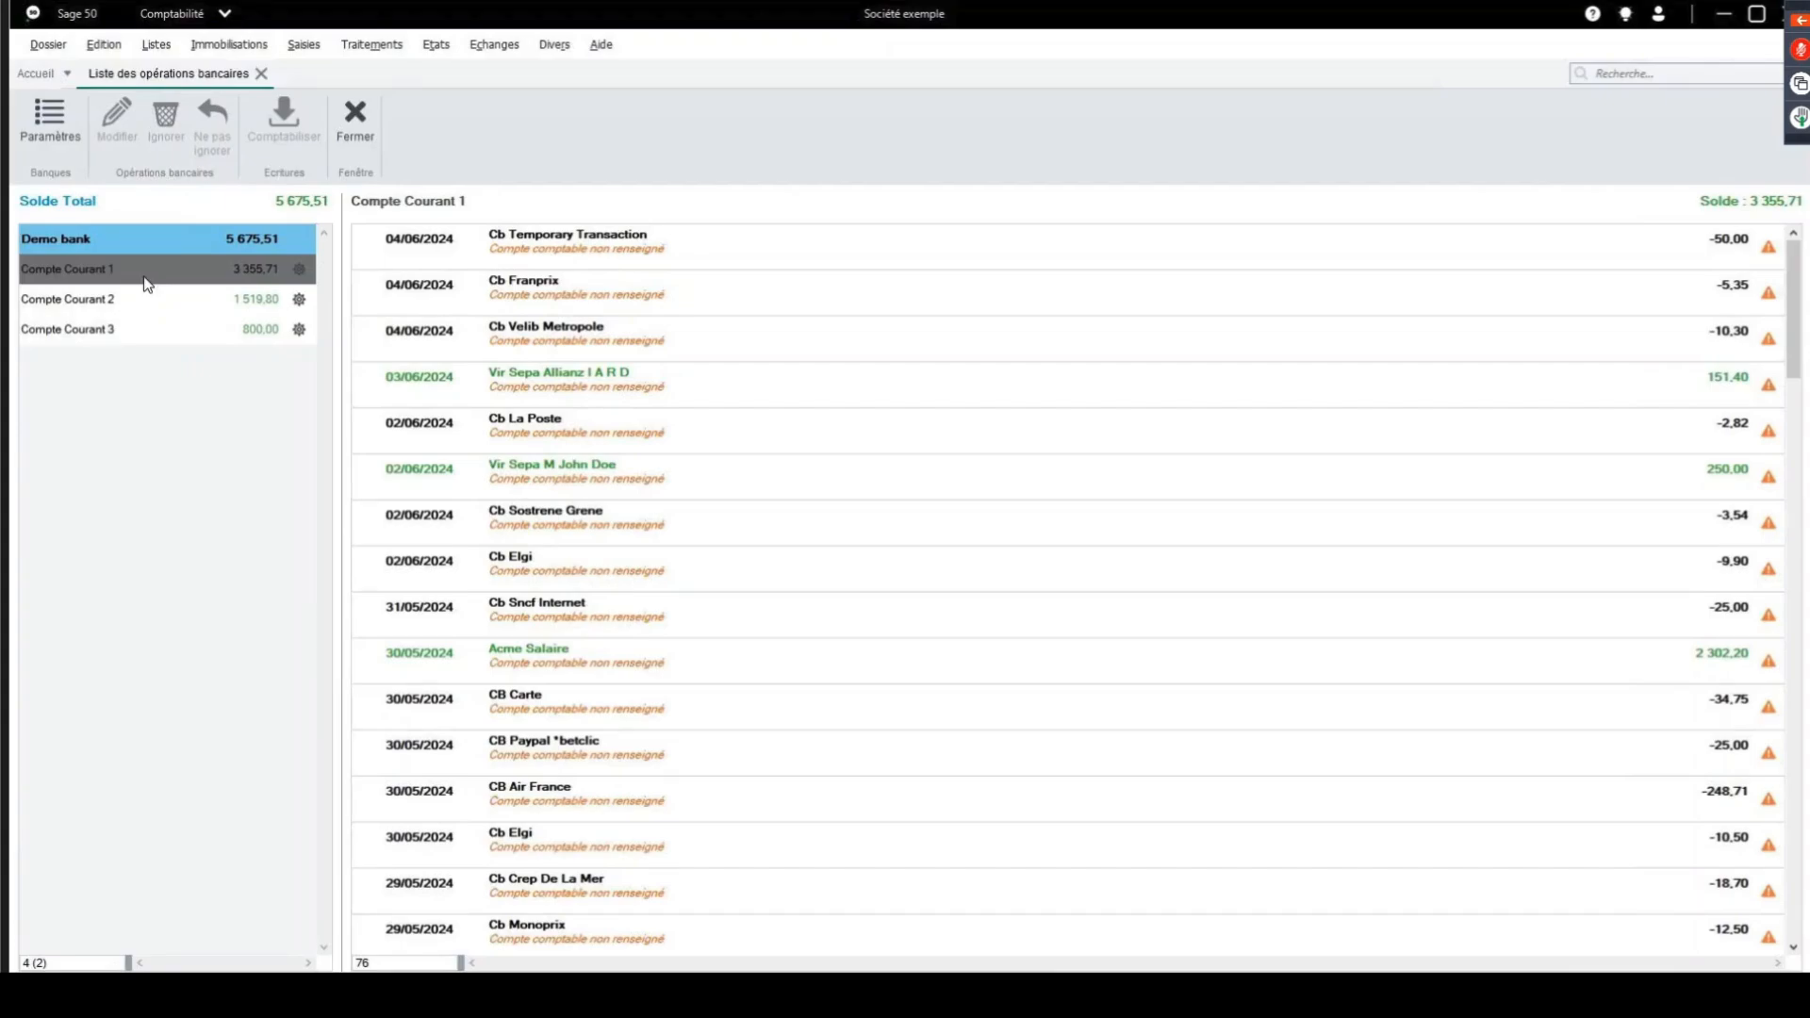
click(606, 375)
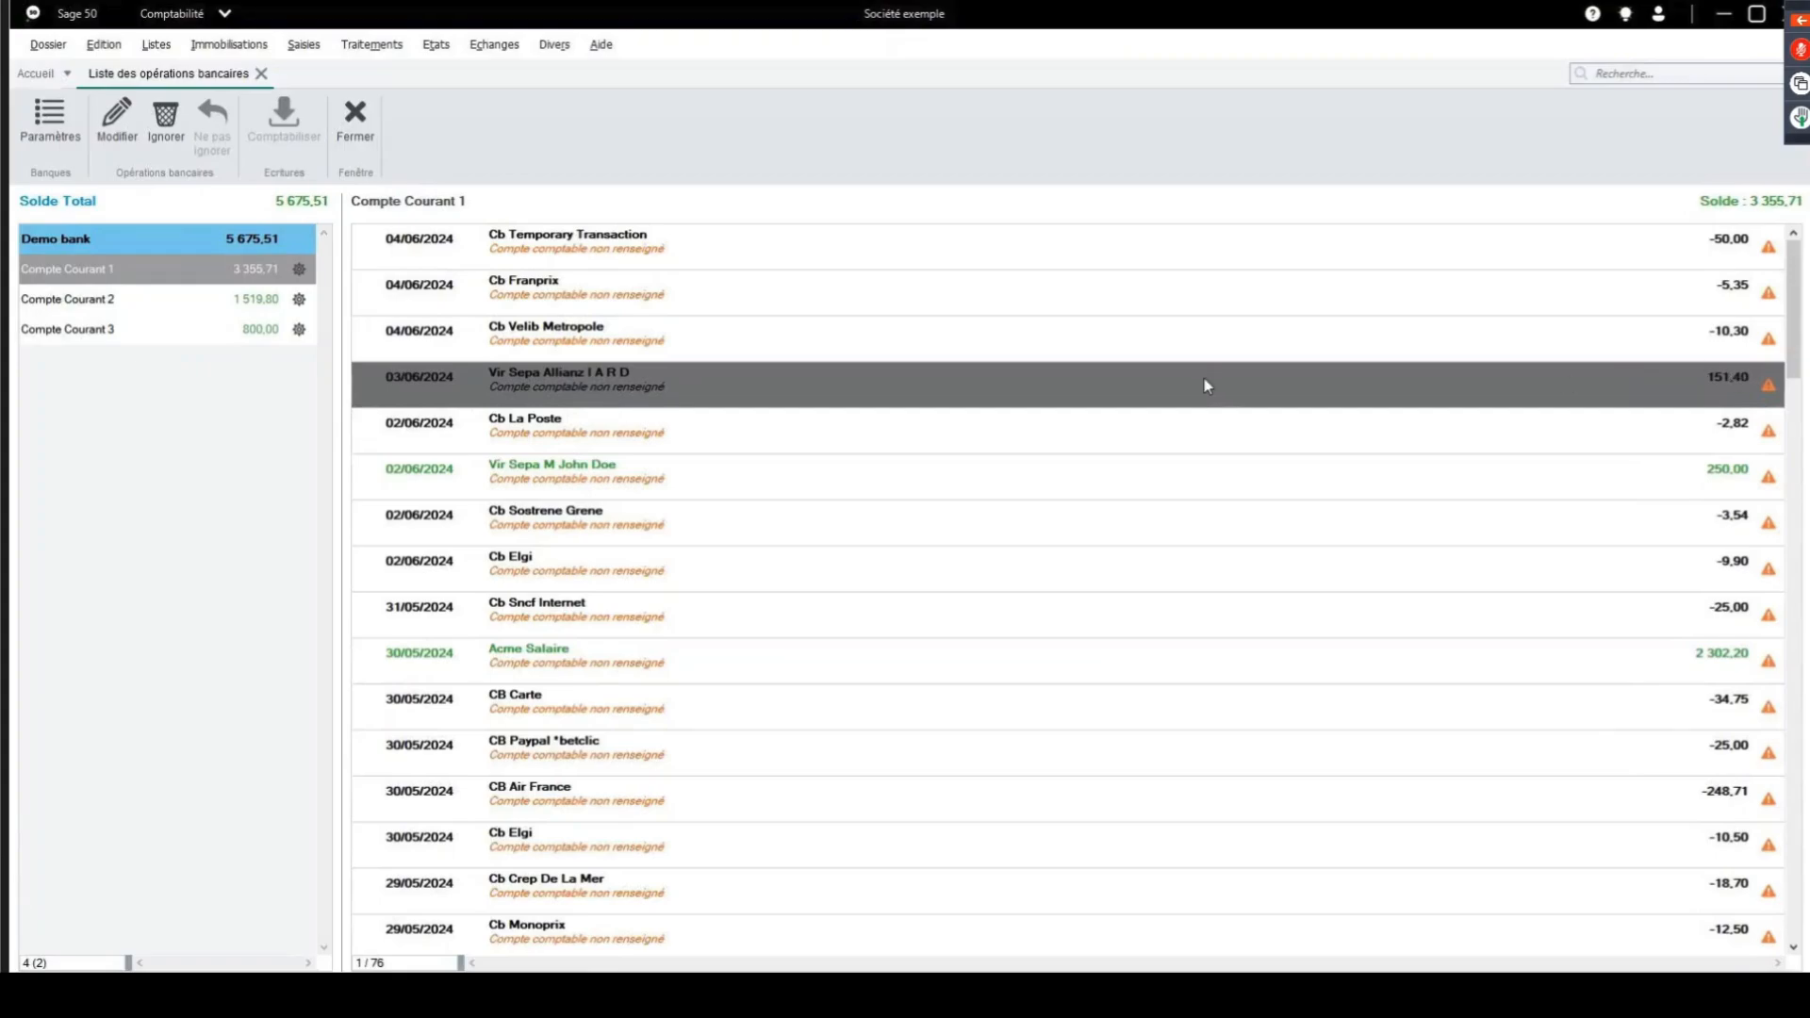
double_click(601, 392)
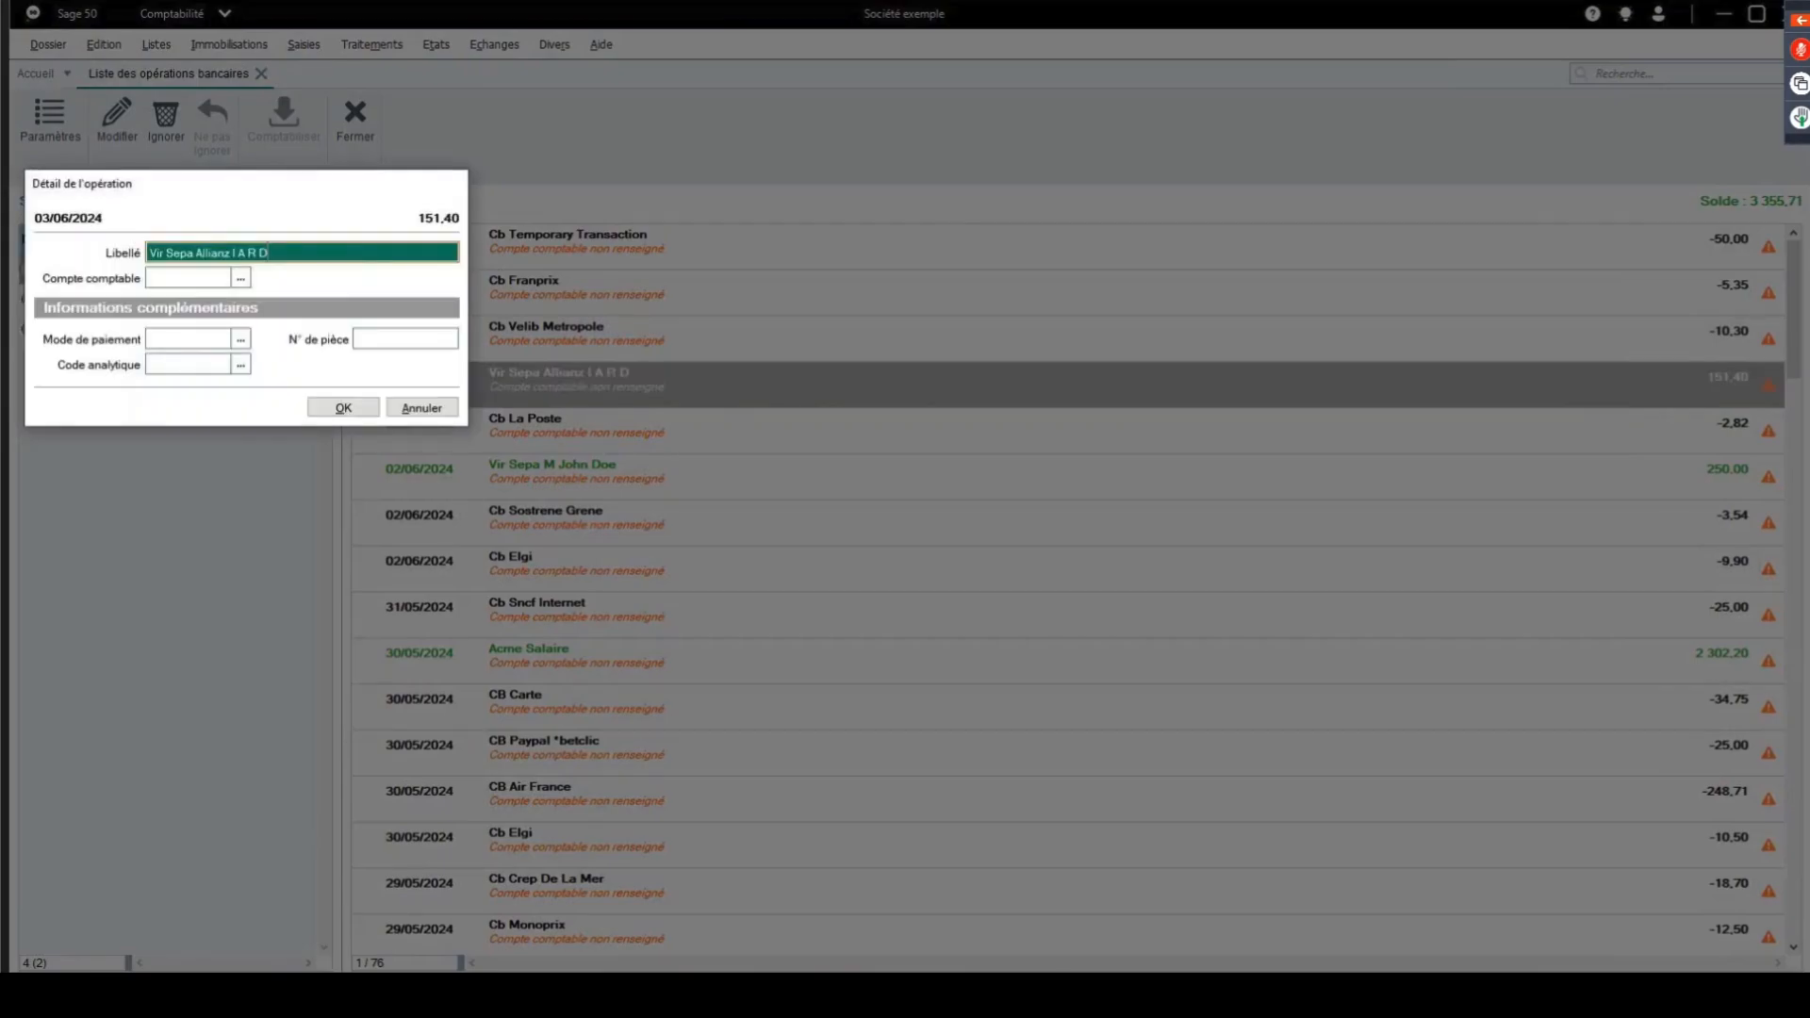
click(178, 278)
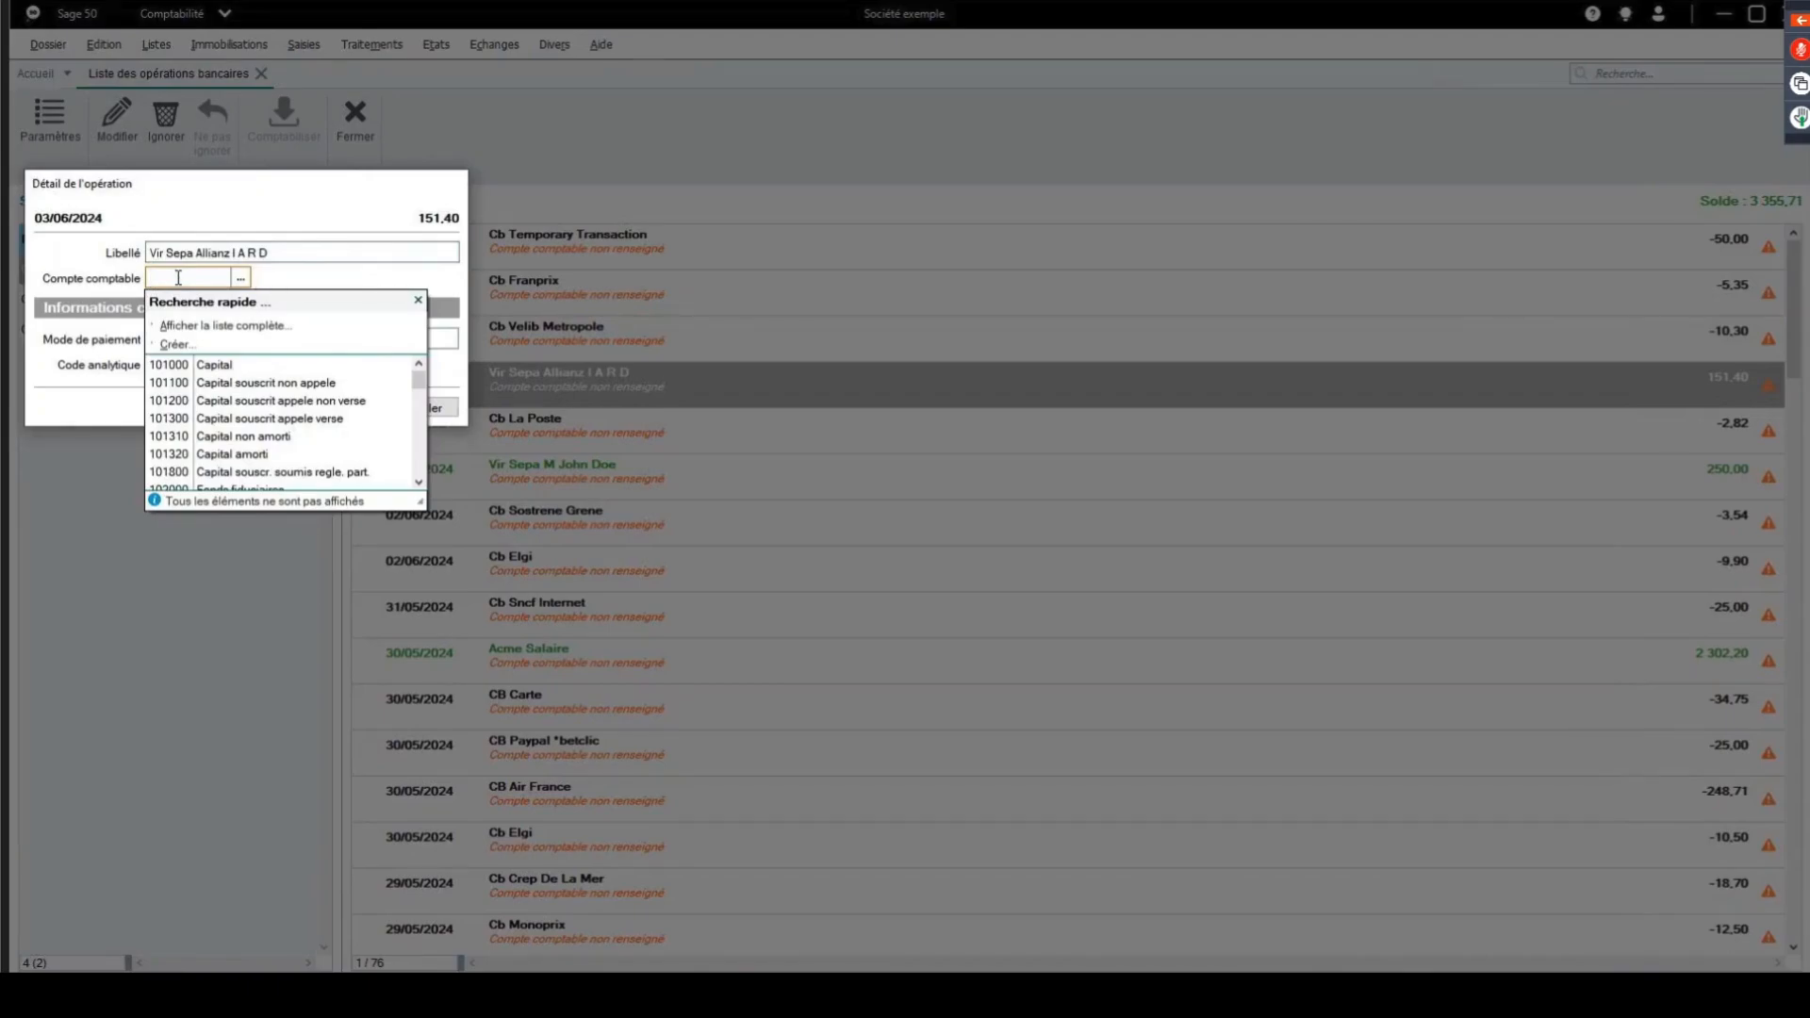
text(411)
key(Down)
key(Down)
key(Down)
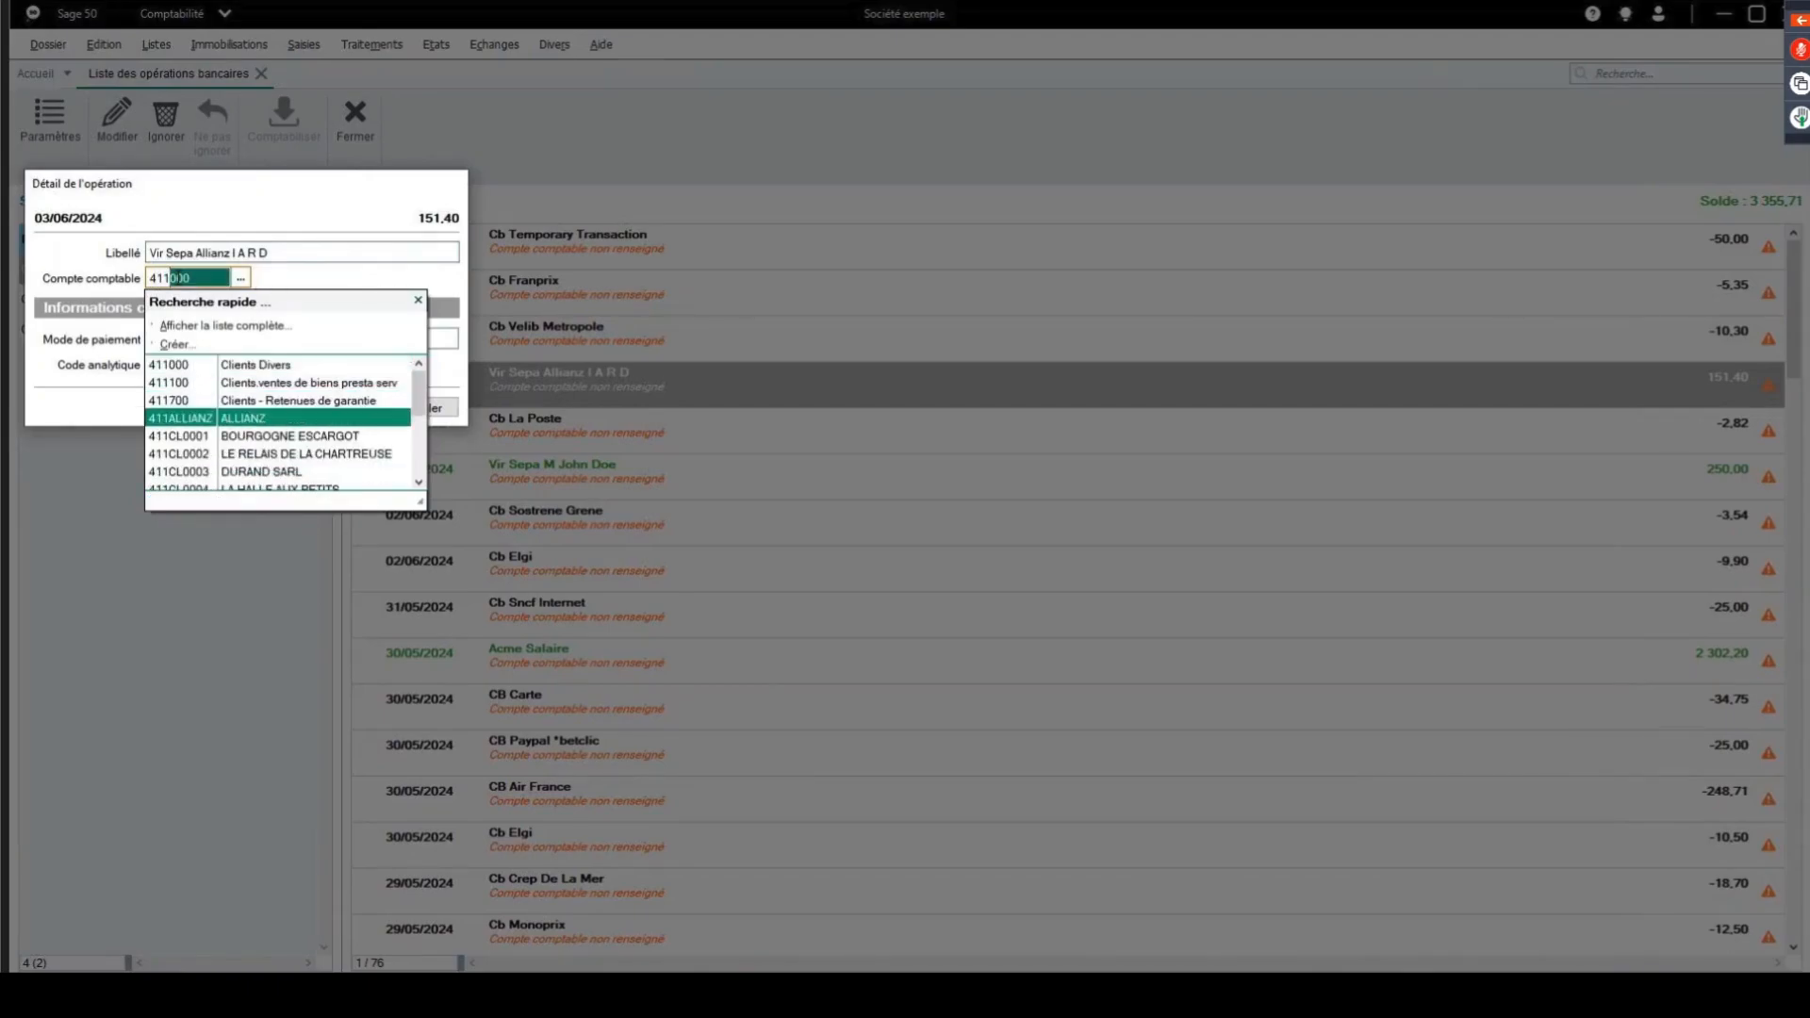
key(Return)
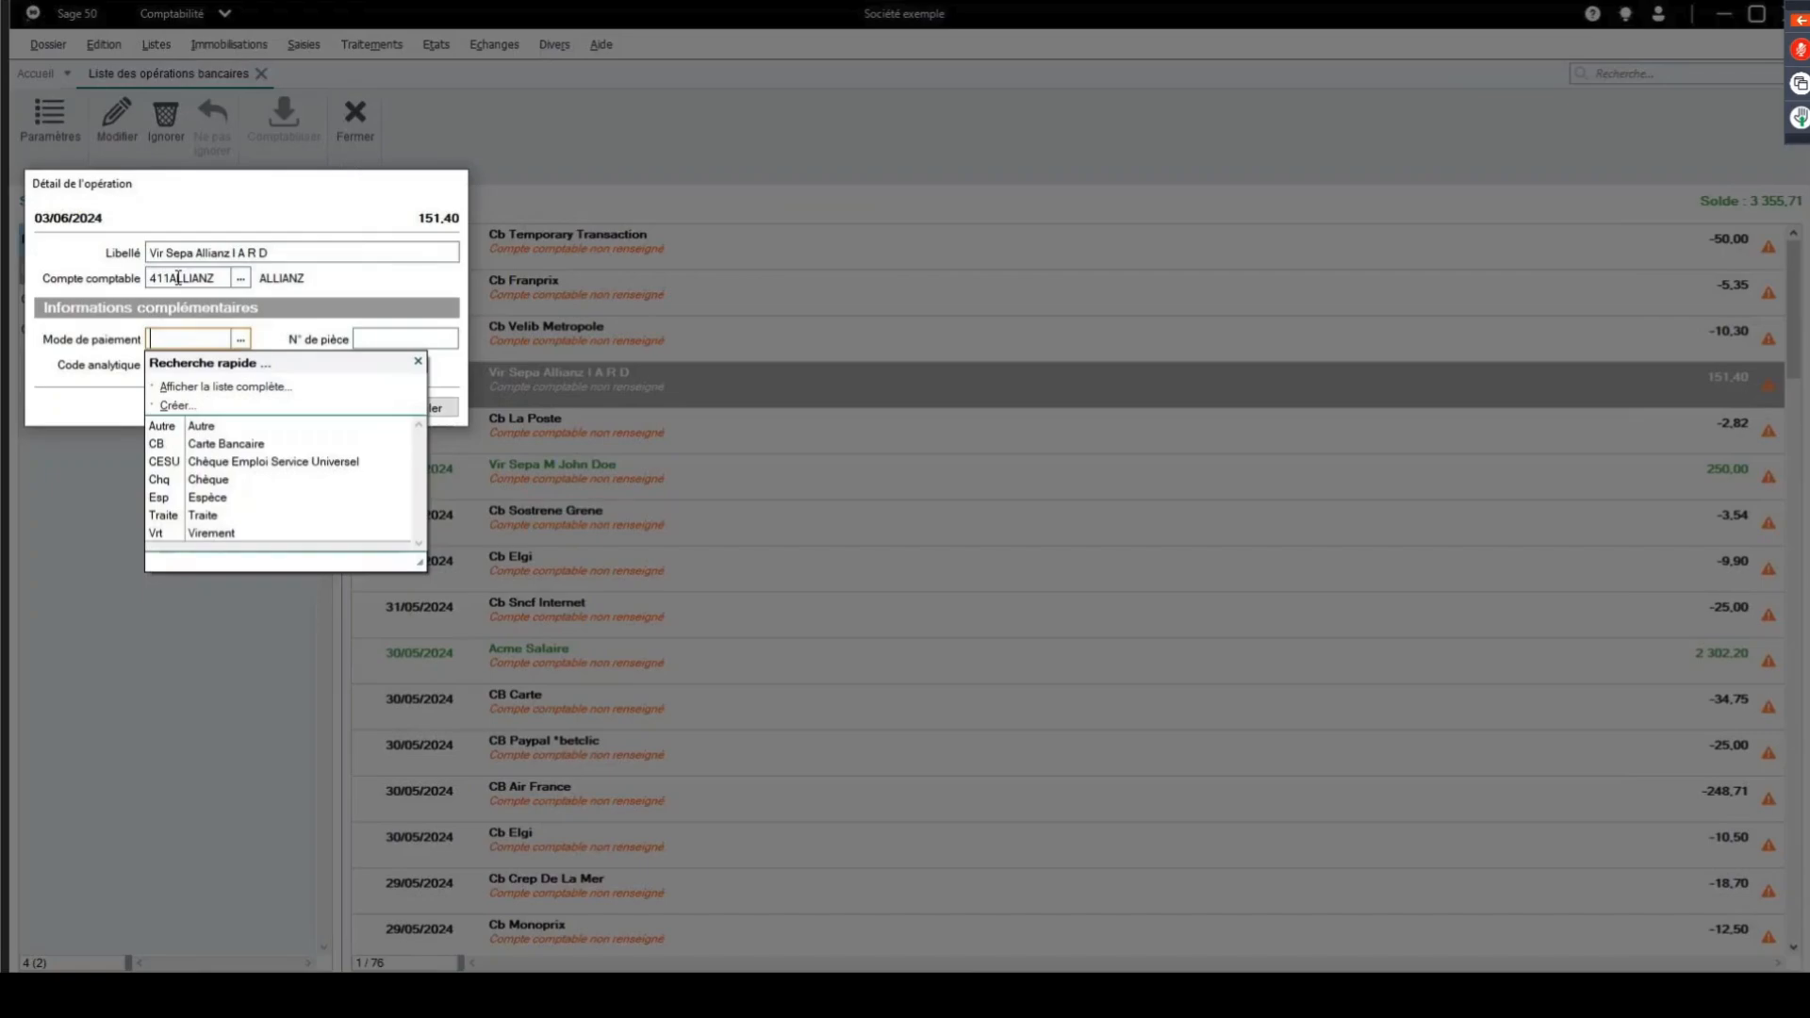
click(224, 533)
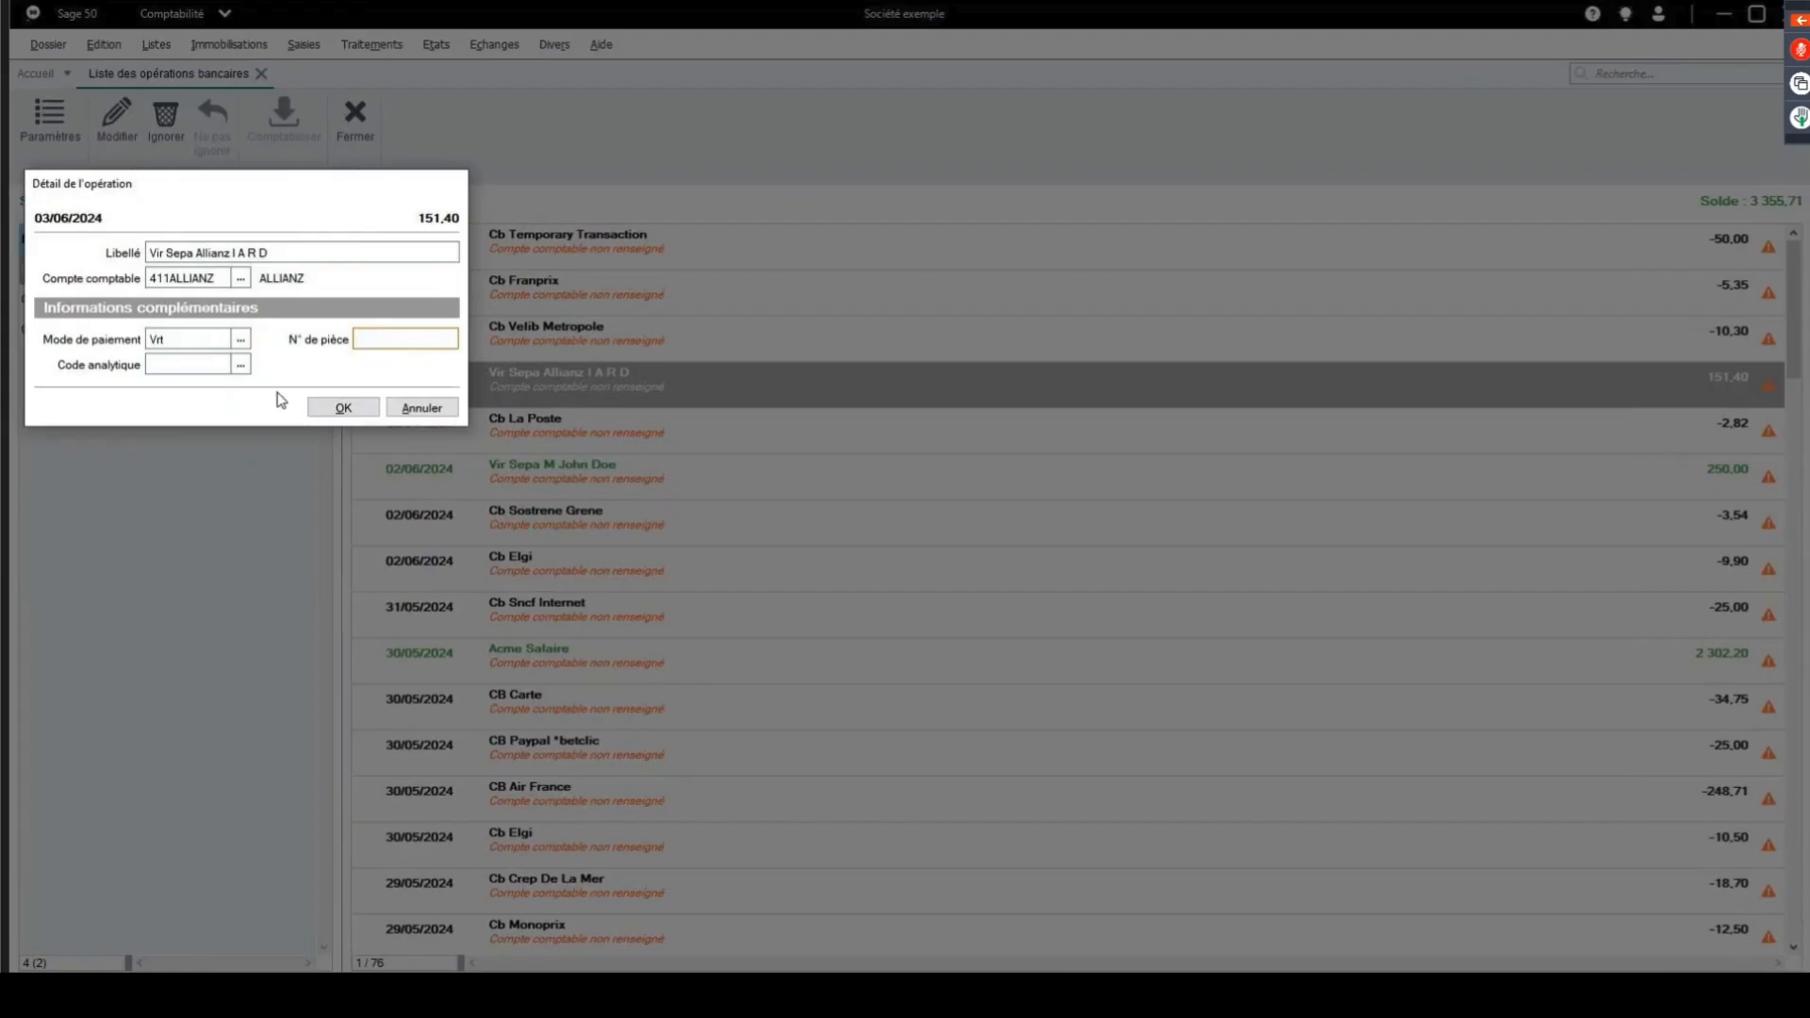
click(320, 404)
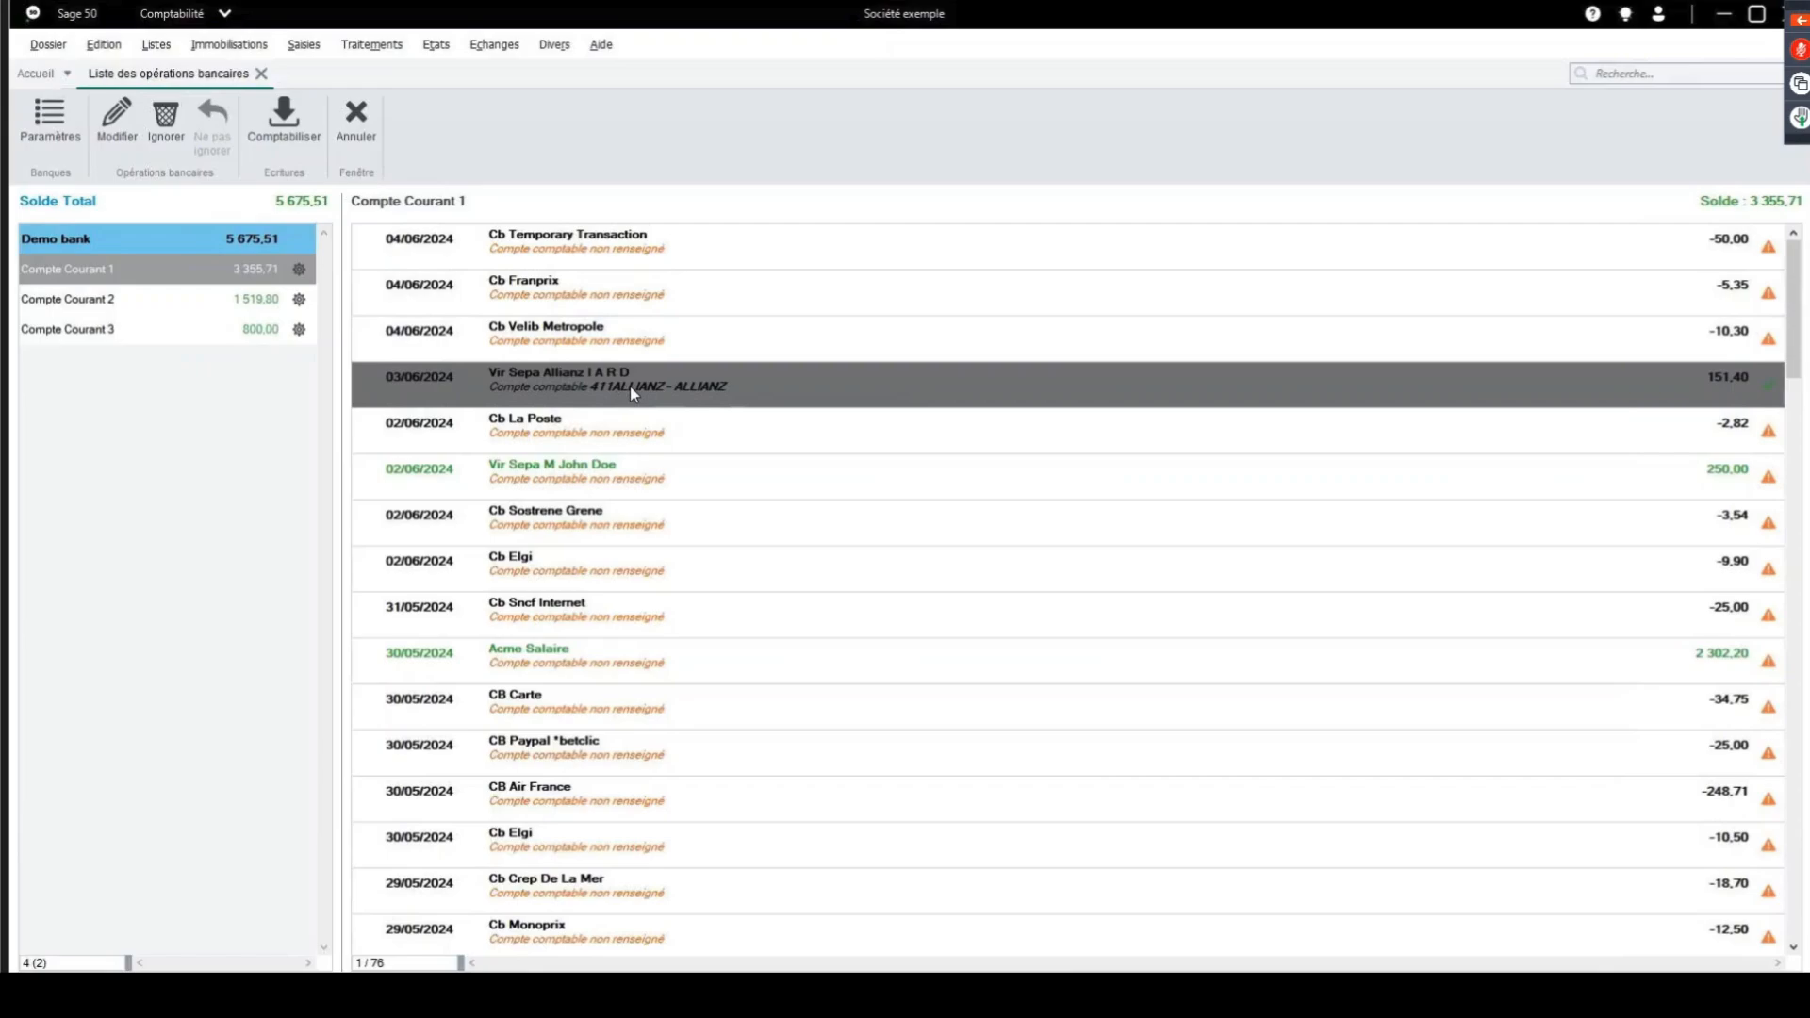
Assign account 401ELGI and payment mode CB to the Cb Elgi operation of 02/06/2024.
click(567, 578)
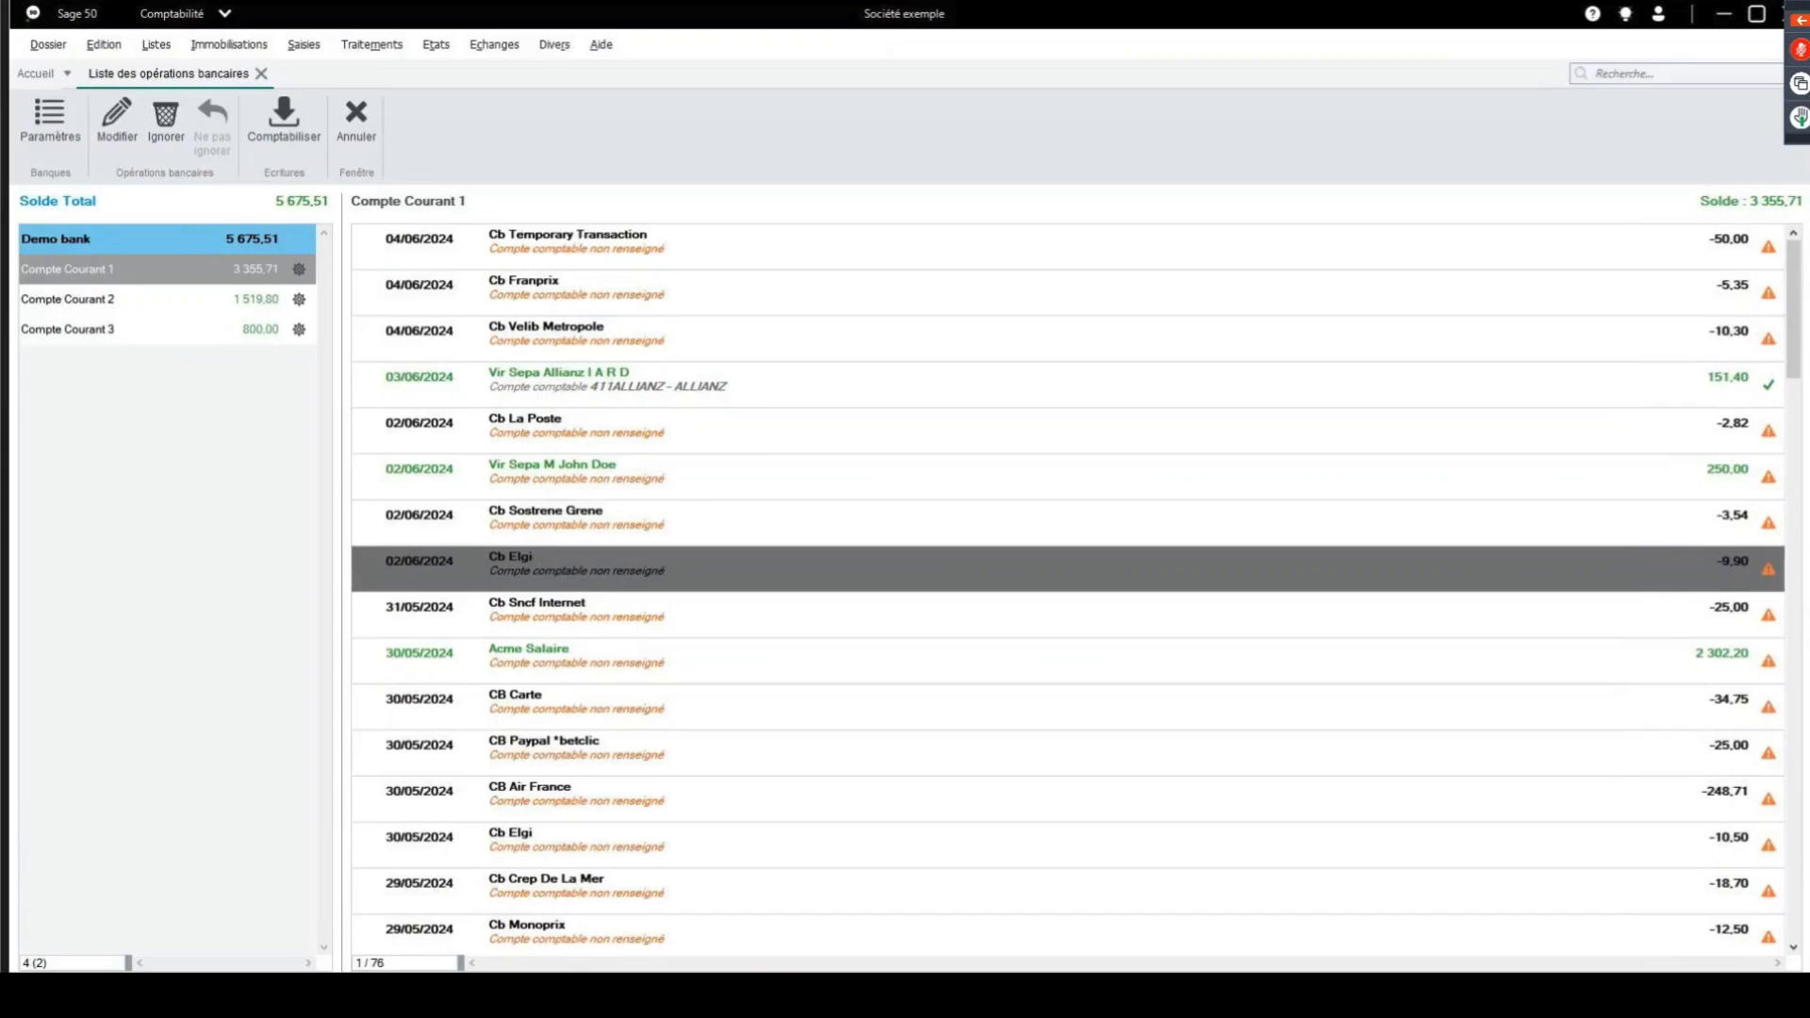
double_click(549, 582)
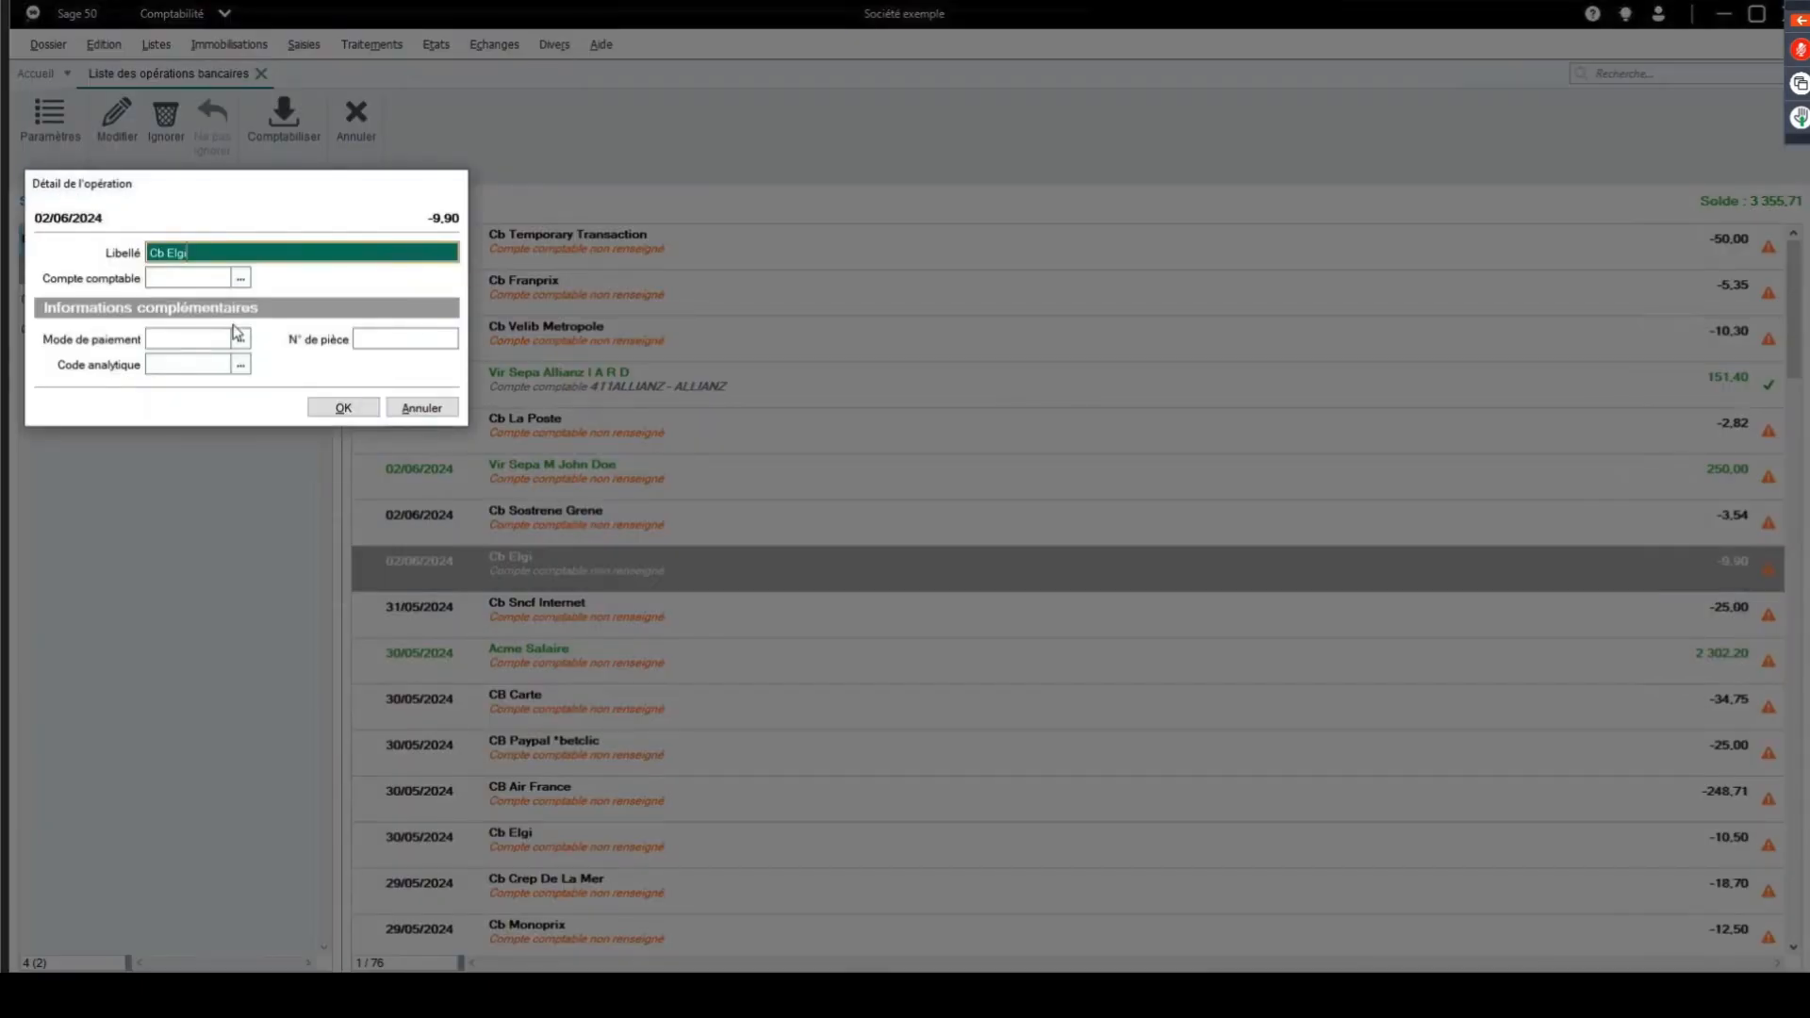
click(199, 277)
text(401)
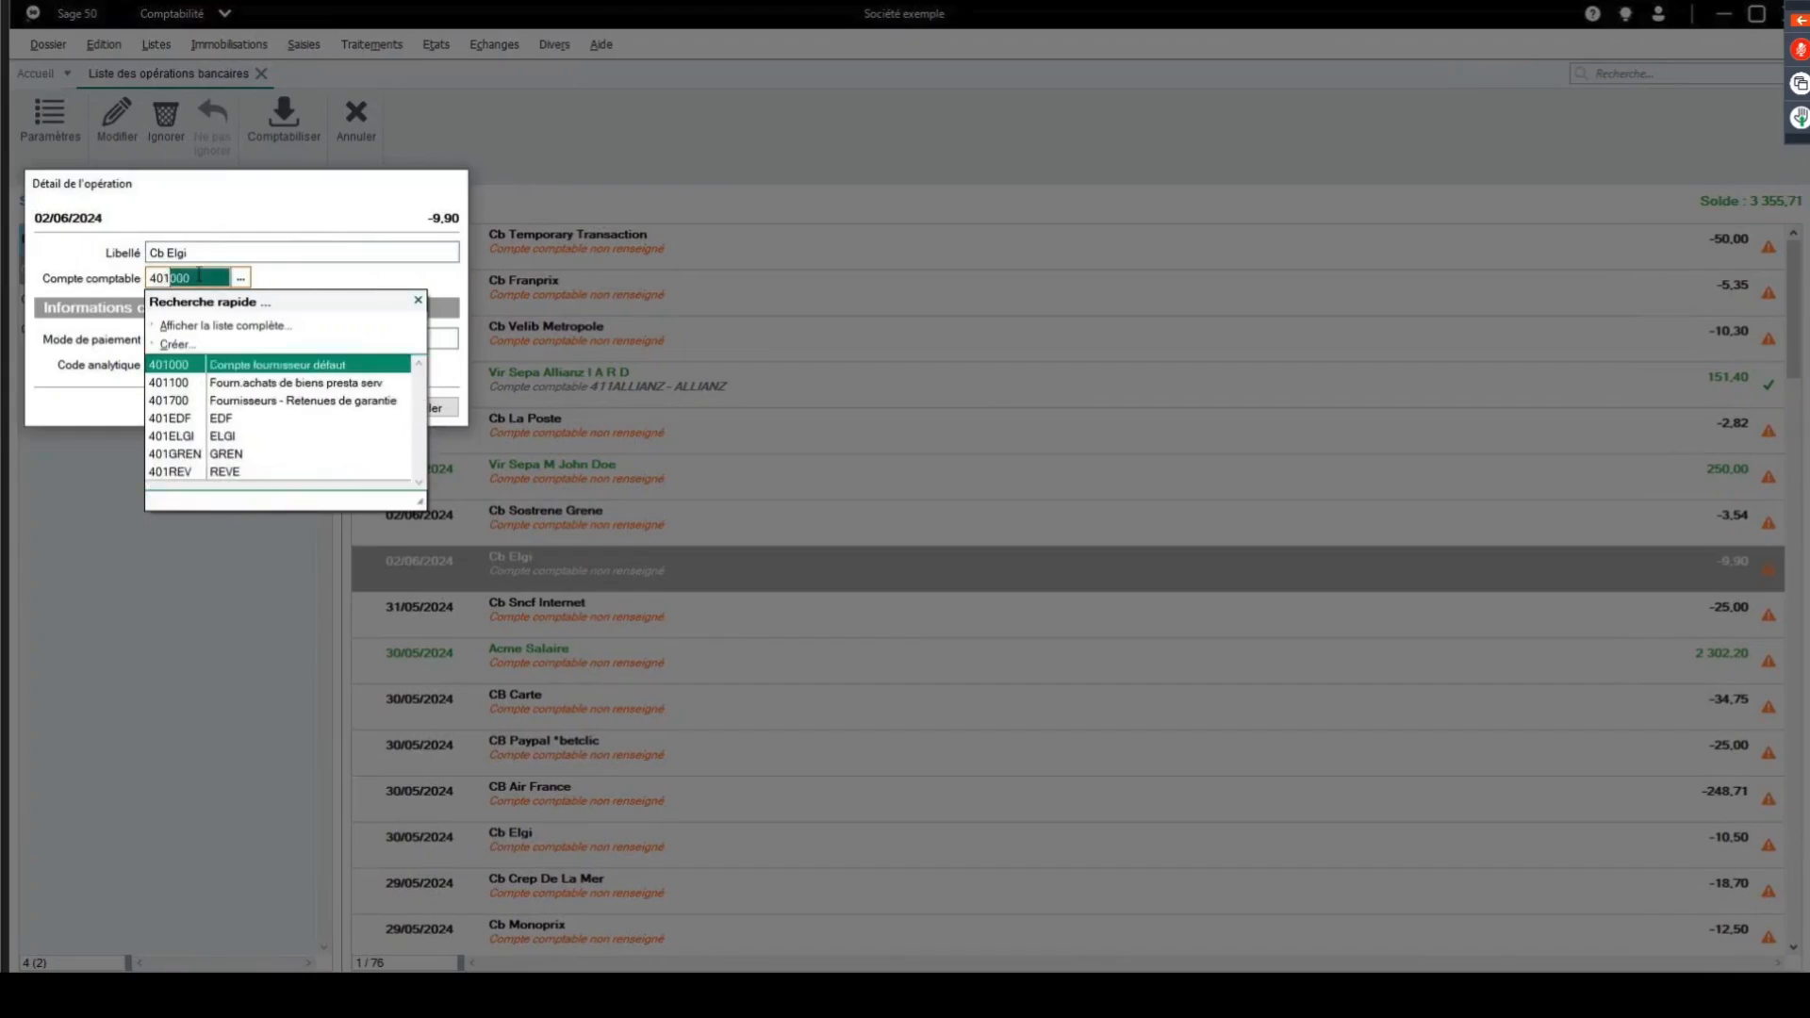
key(Down)
key(Down)
key(Down)
key(Down)
key(Return)
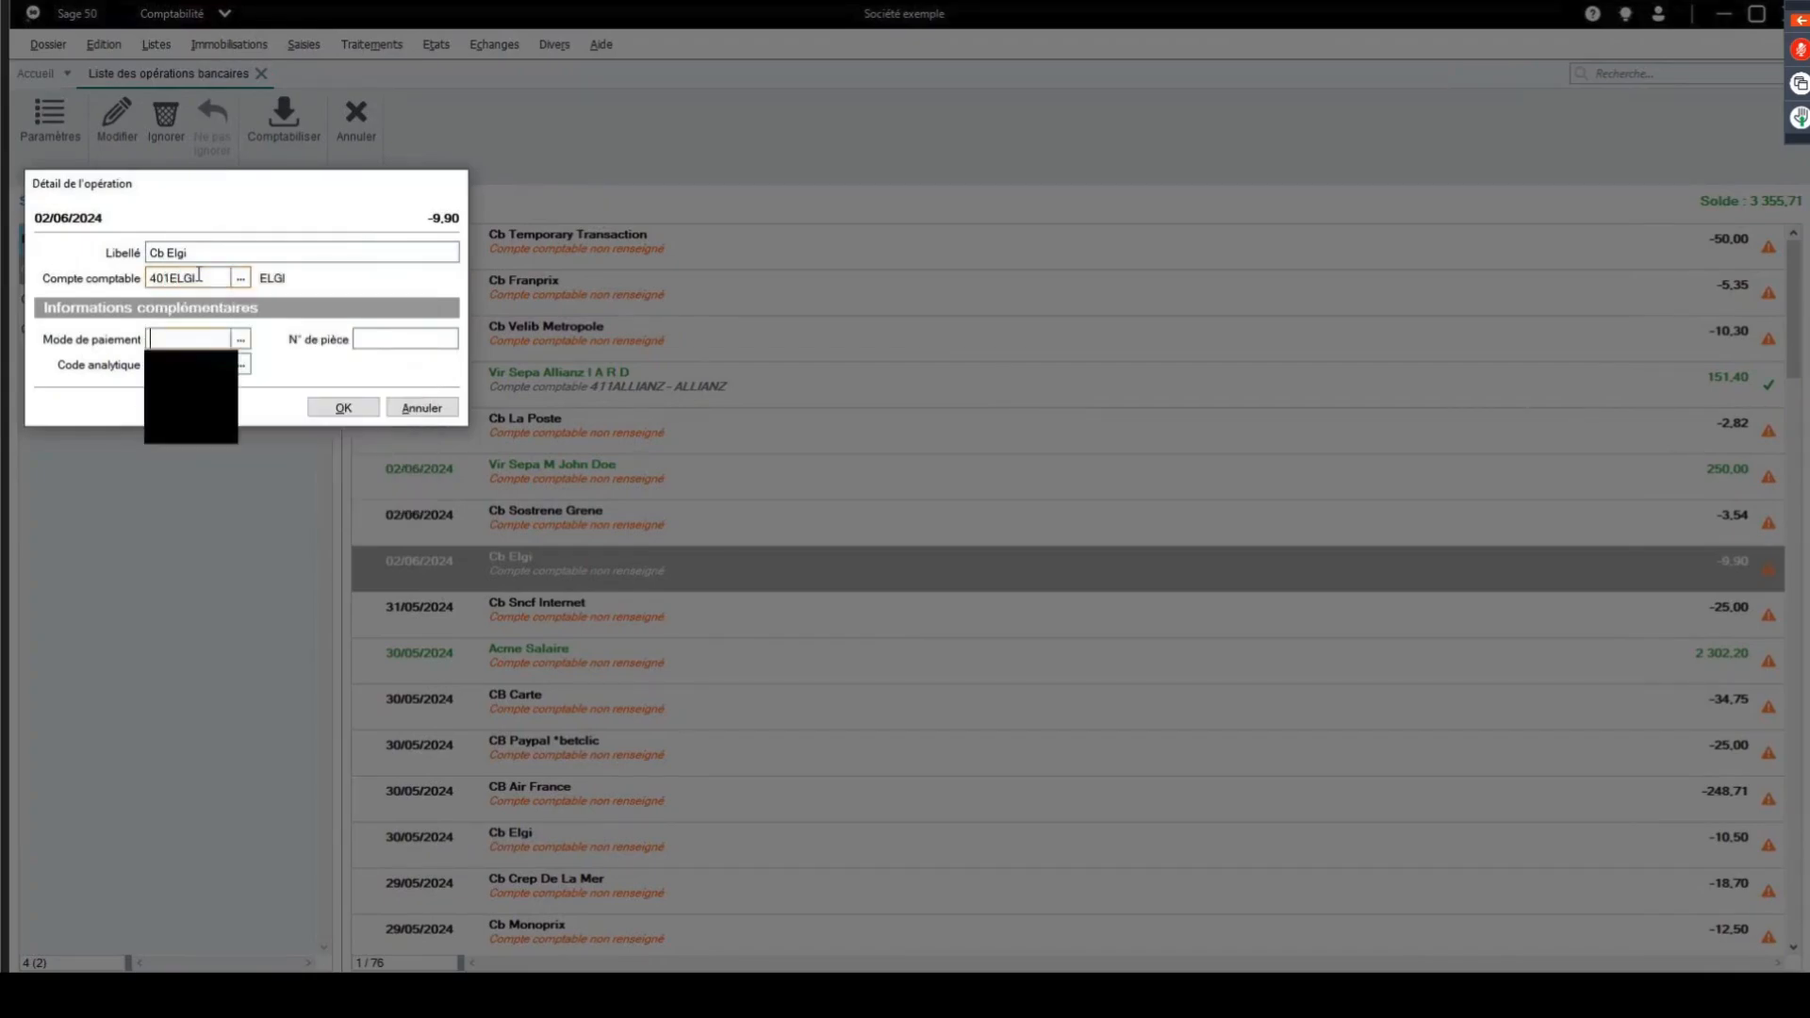
click(195, 444)
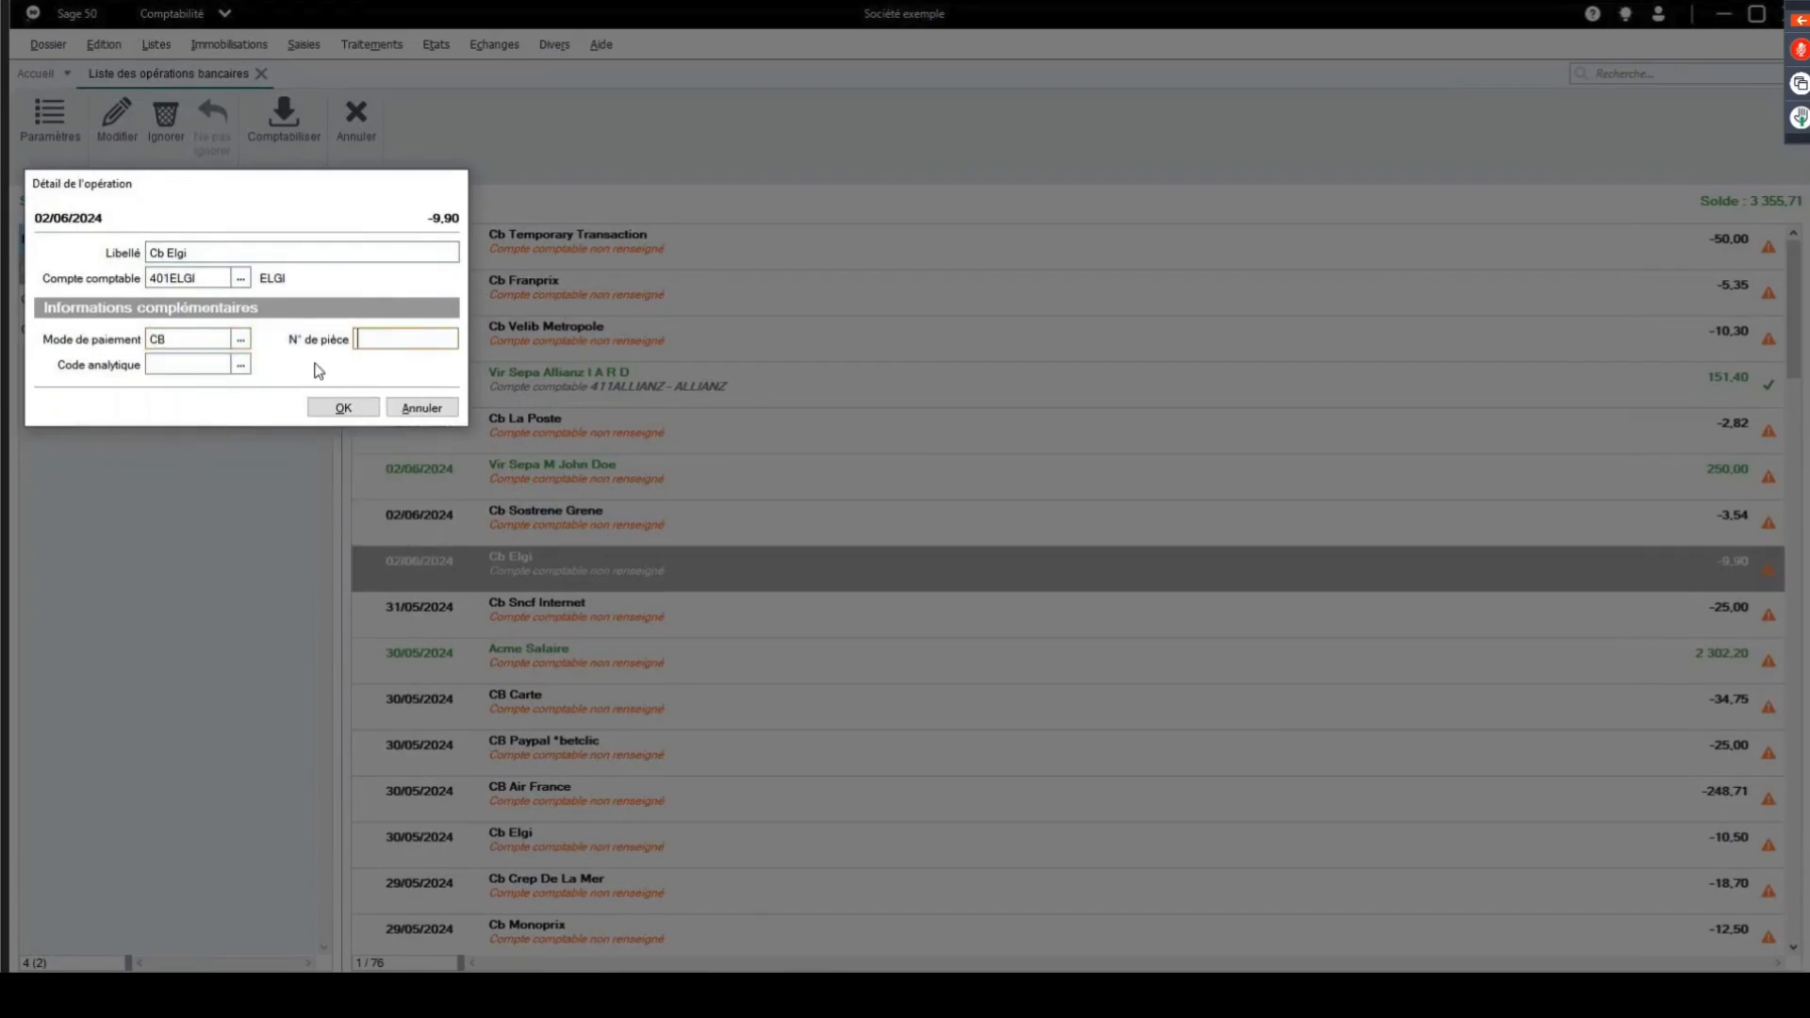
click(326, 410)
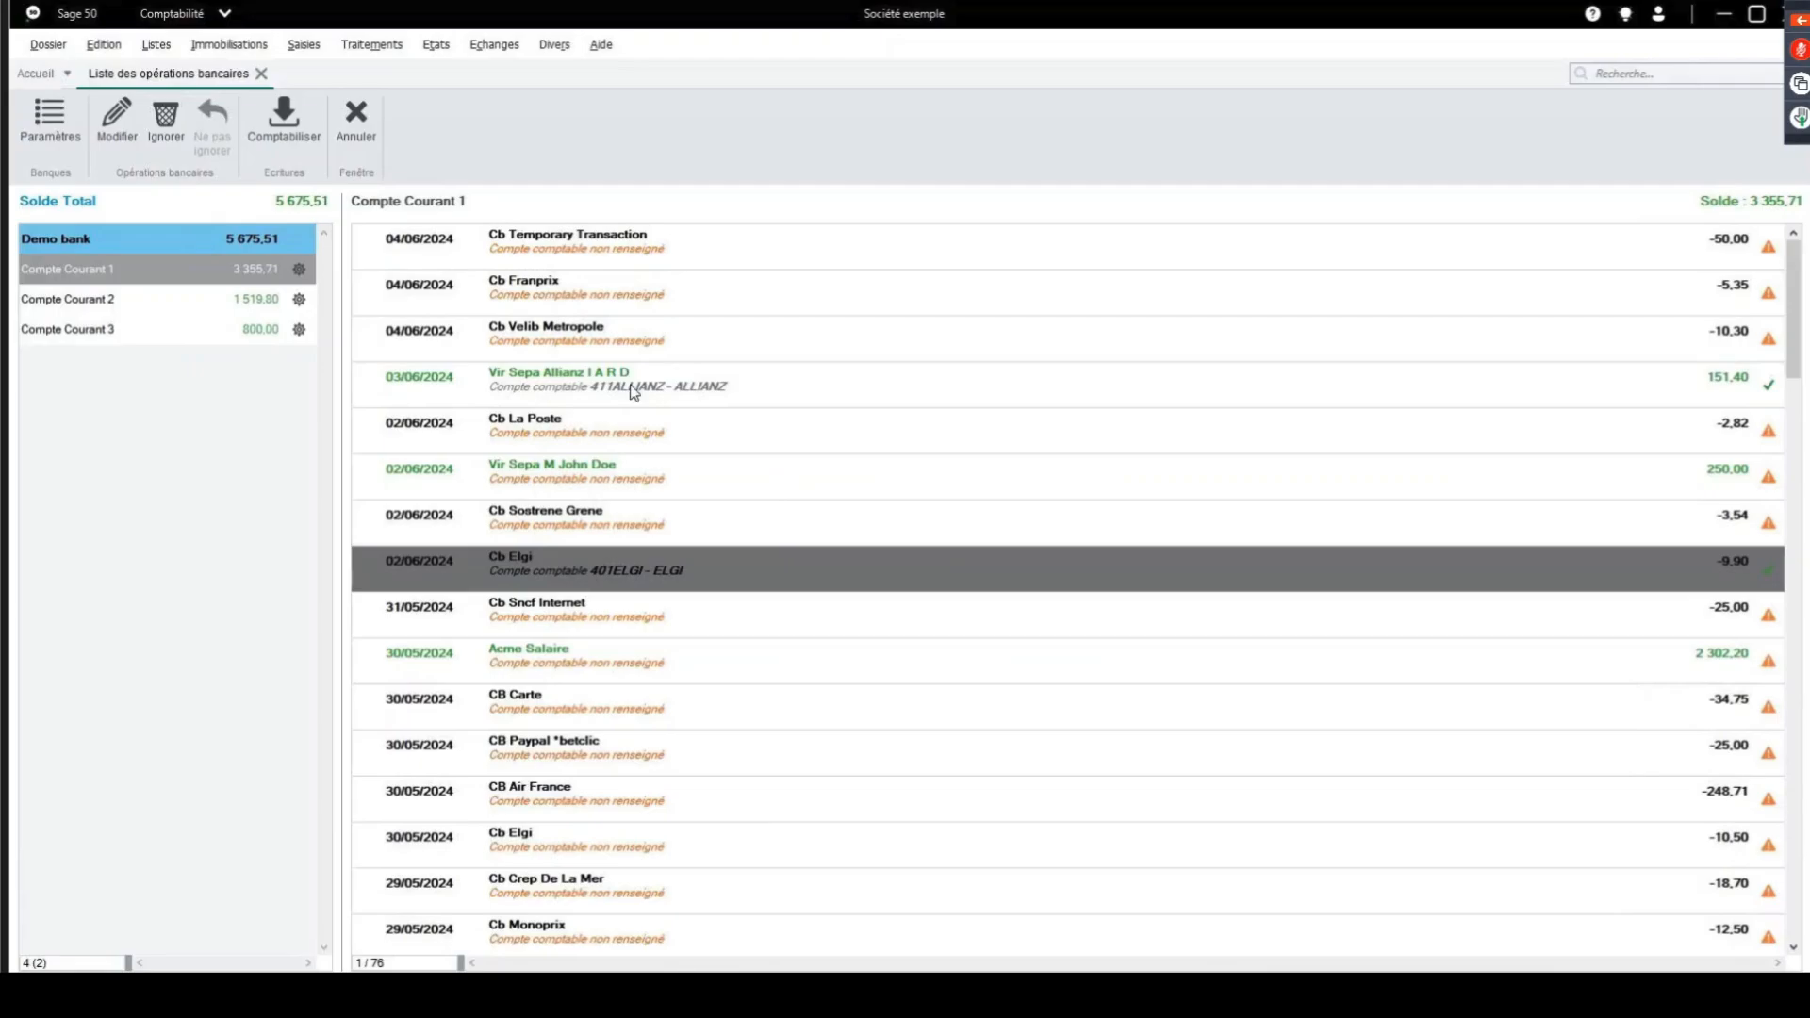
Post the Allianz and Elgi operations to the accounts, then leave the bank operations list without saving the remaining modifications.
click(283, 132)
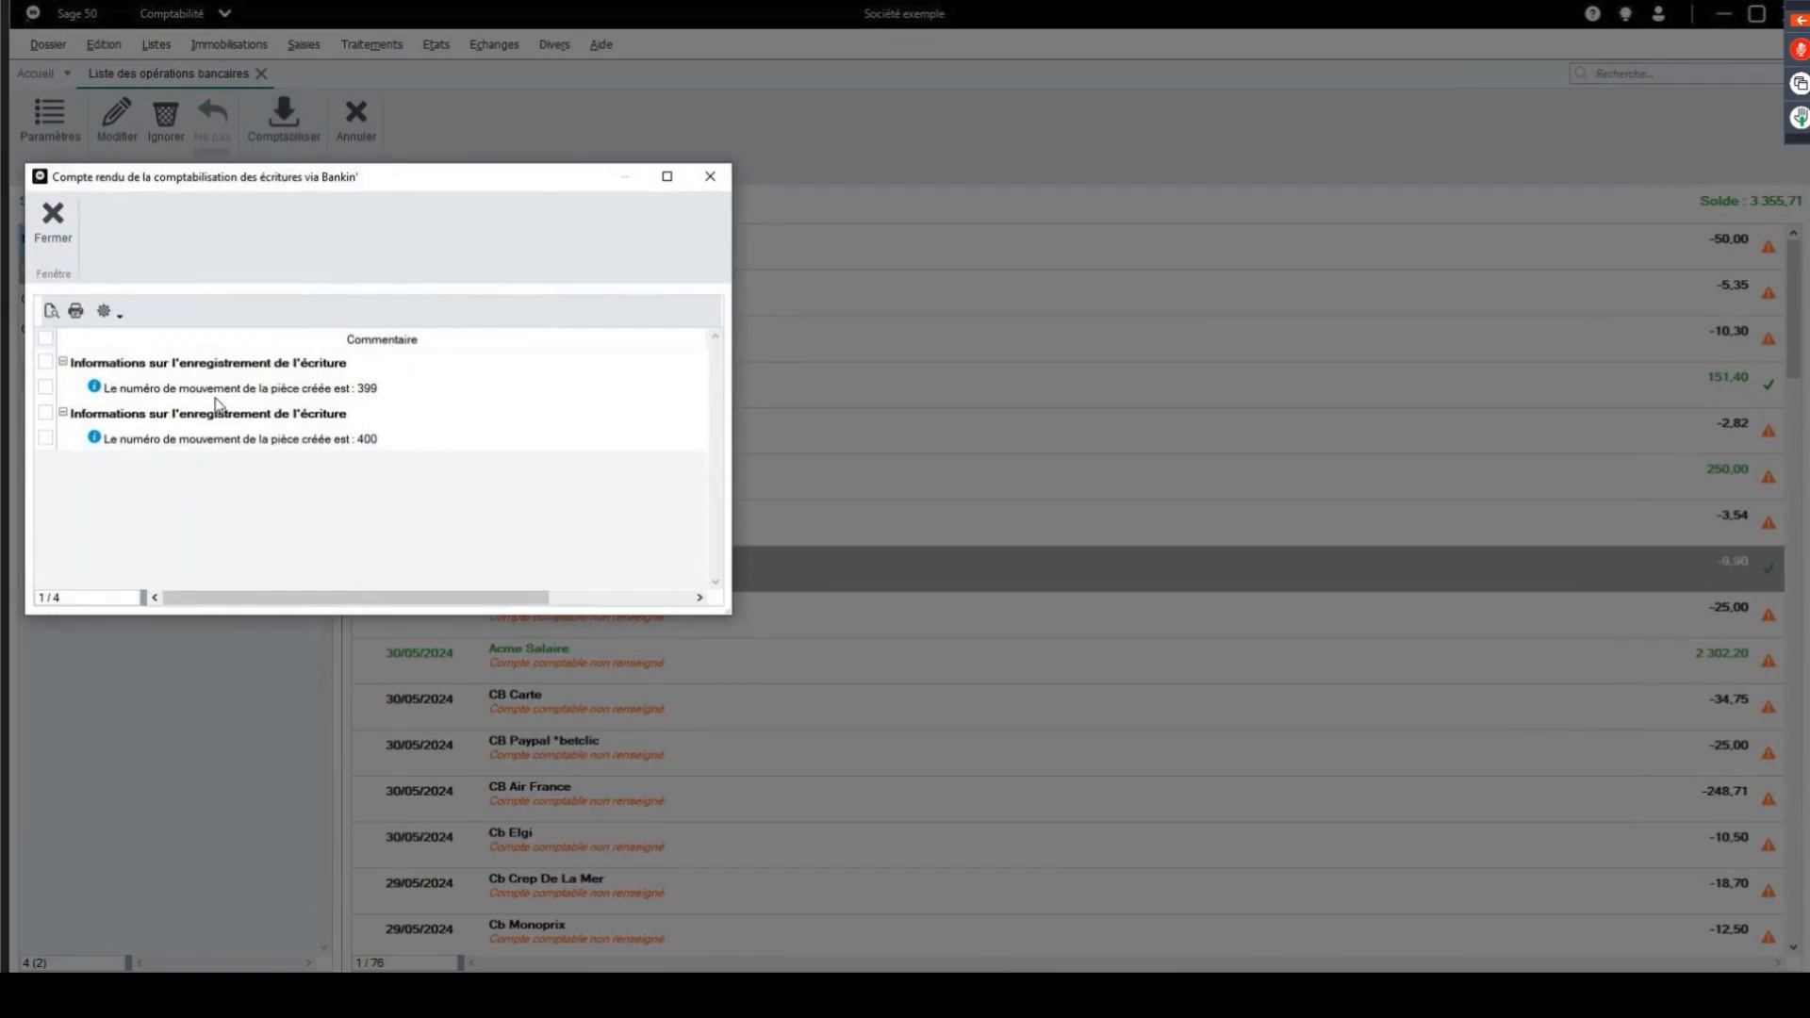
click(66, 232)
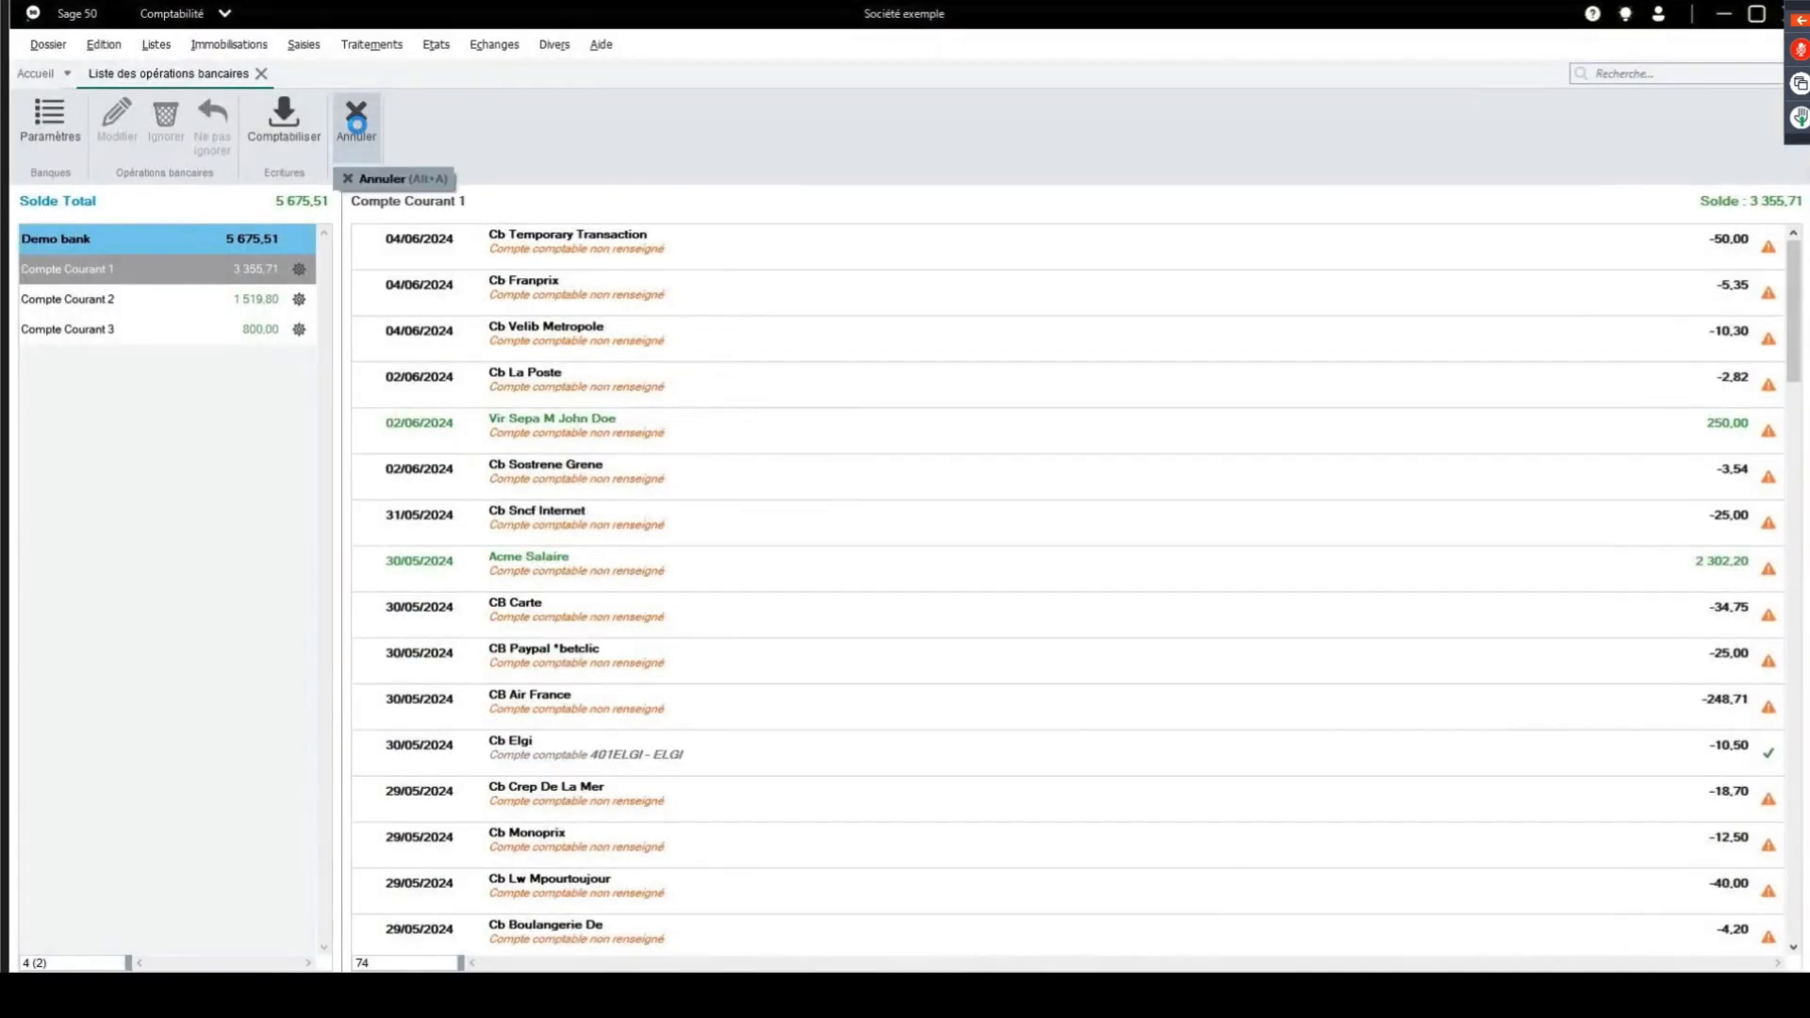
click(357, 124)
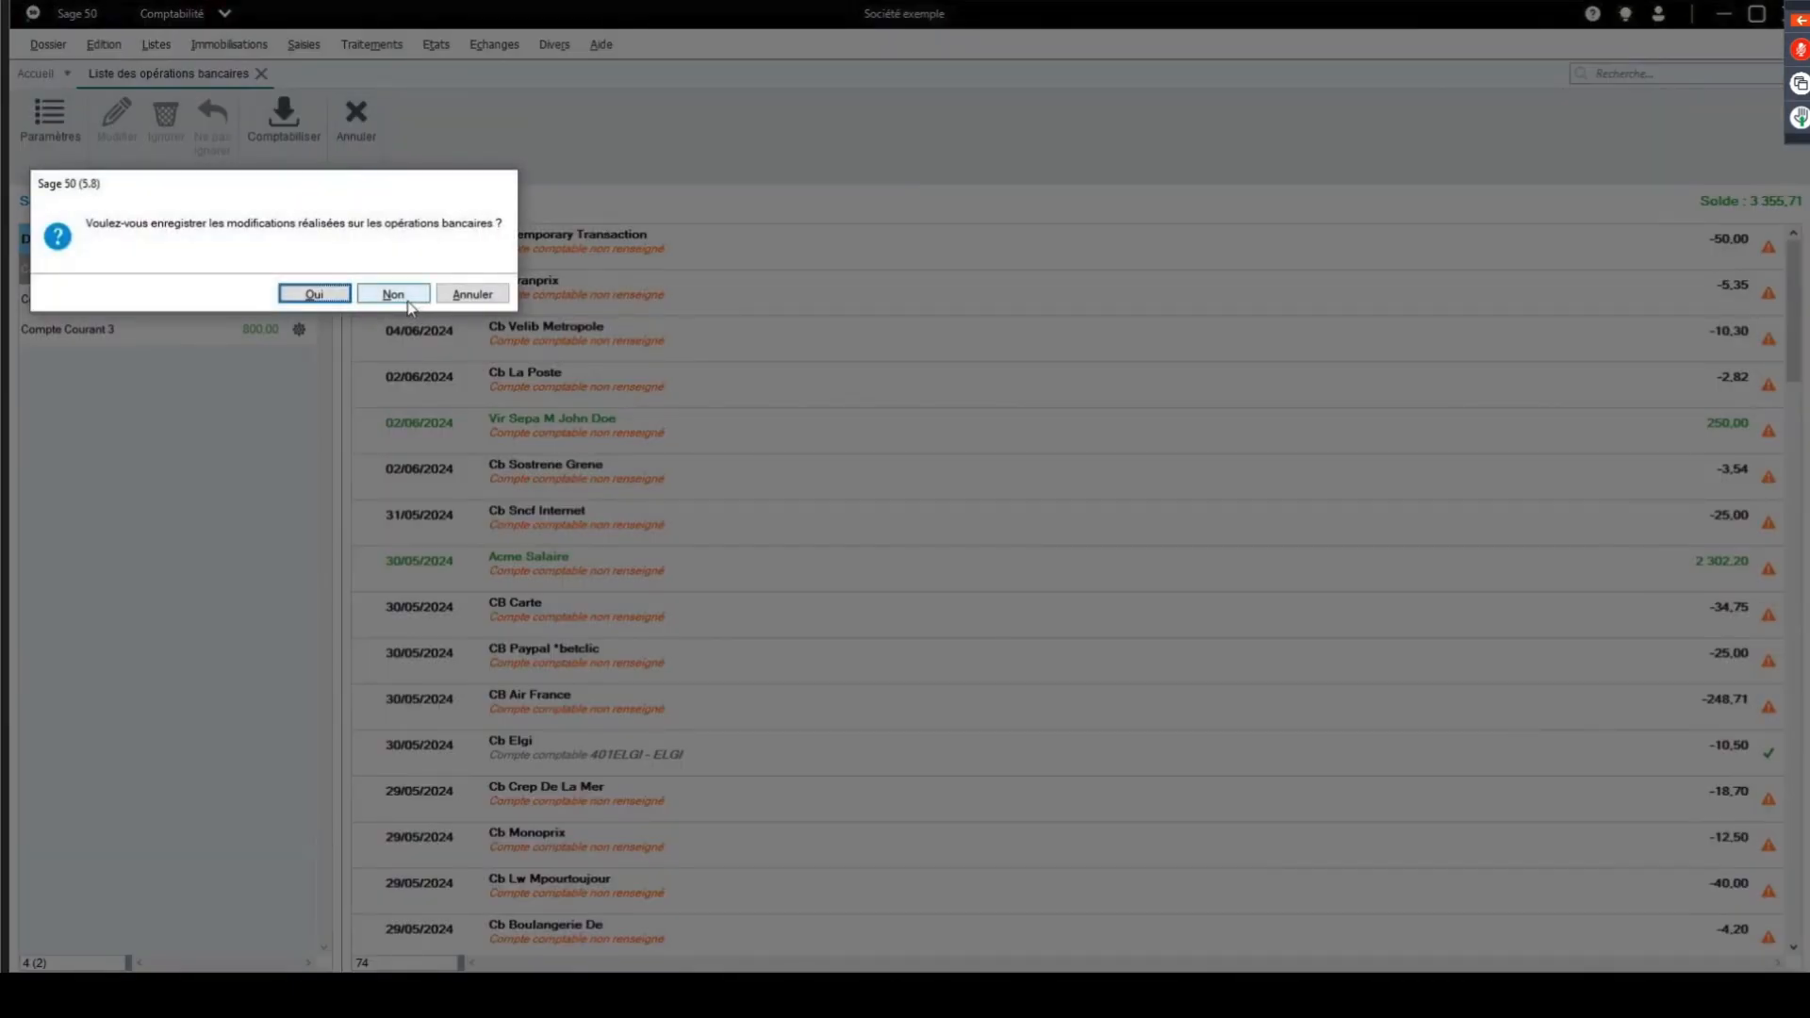
click(410, 304)
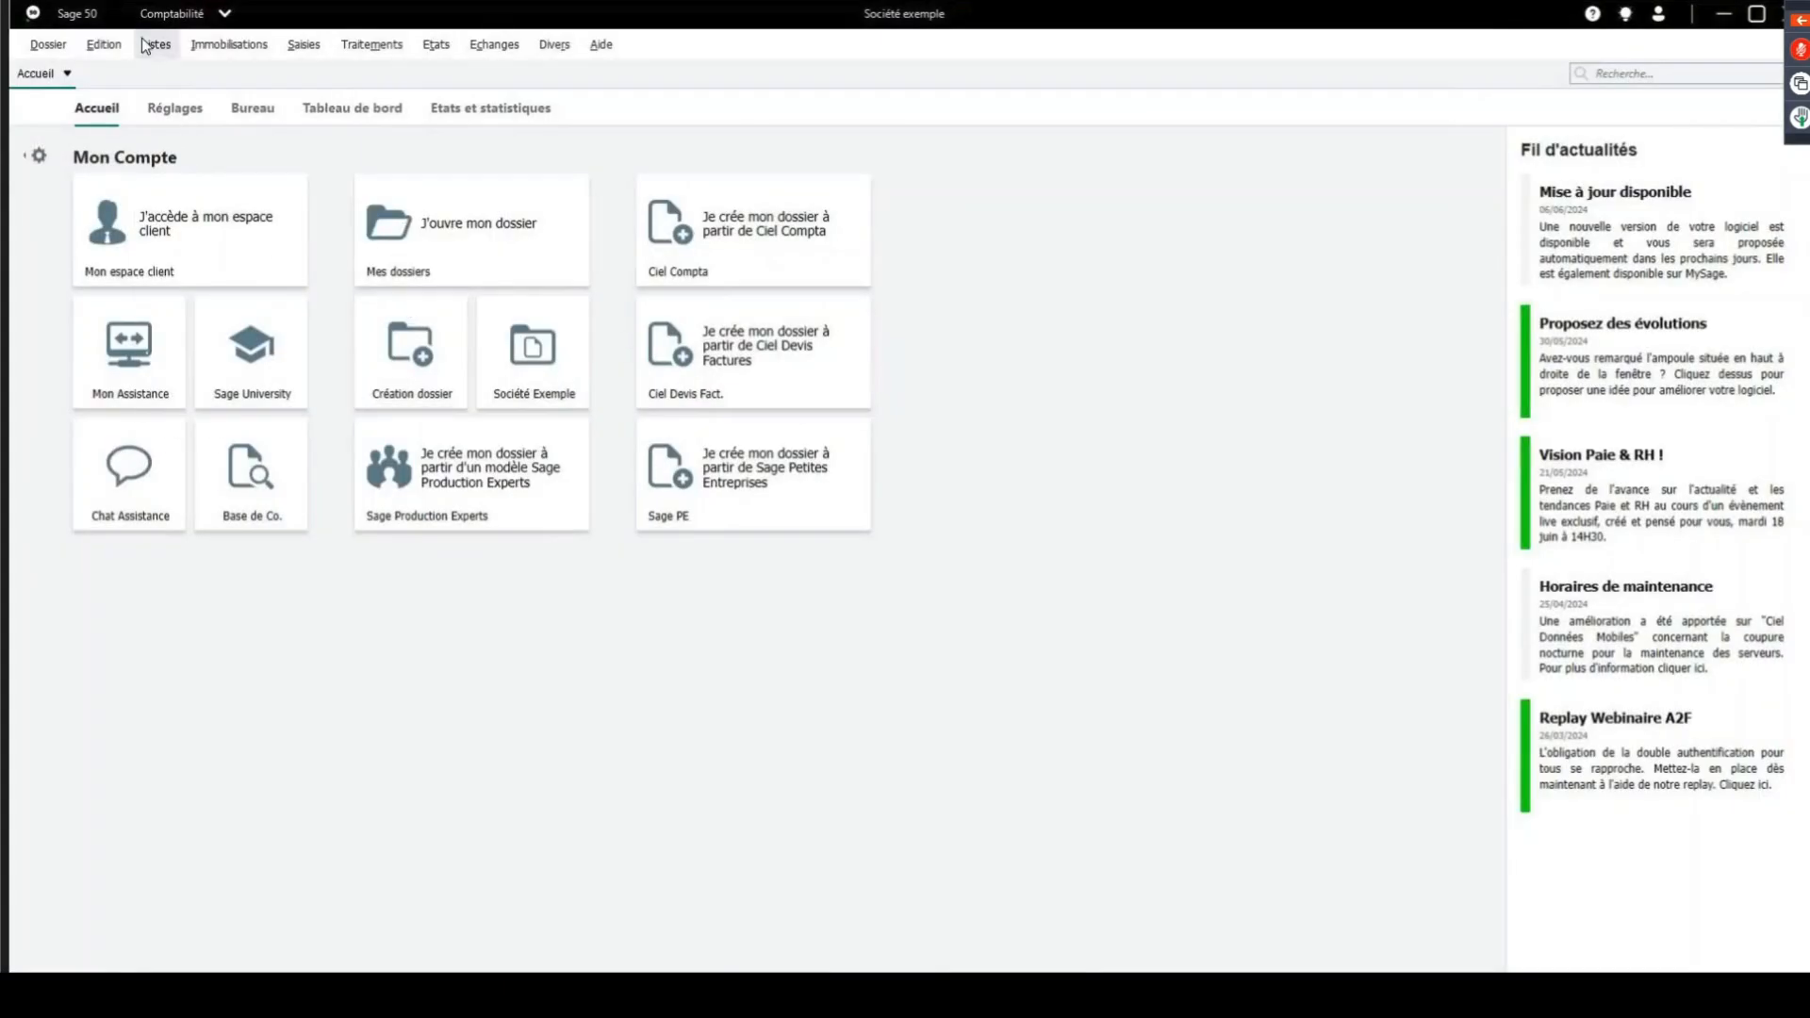
Open the list of accounting entries and examine the Allianz and Elgi lines with their Code pointage.
click(155, 45)
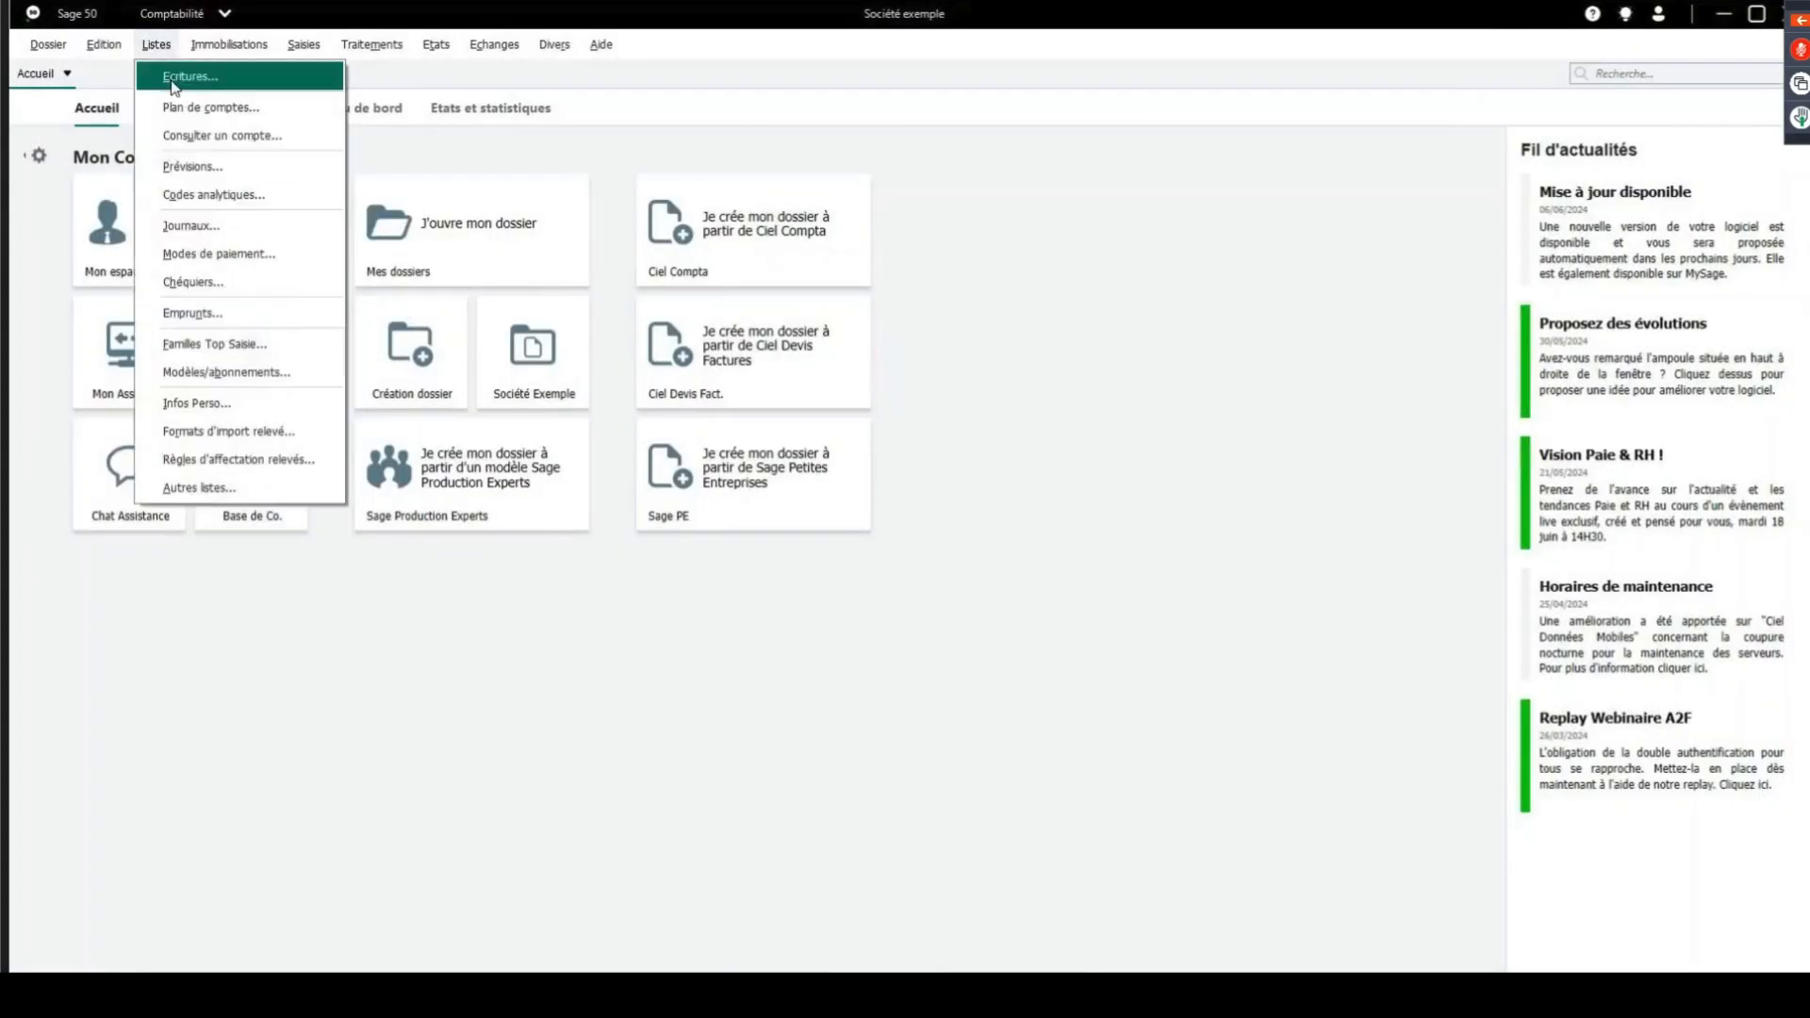
click(173, 84)
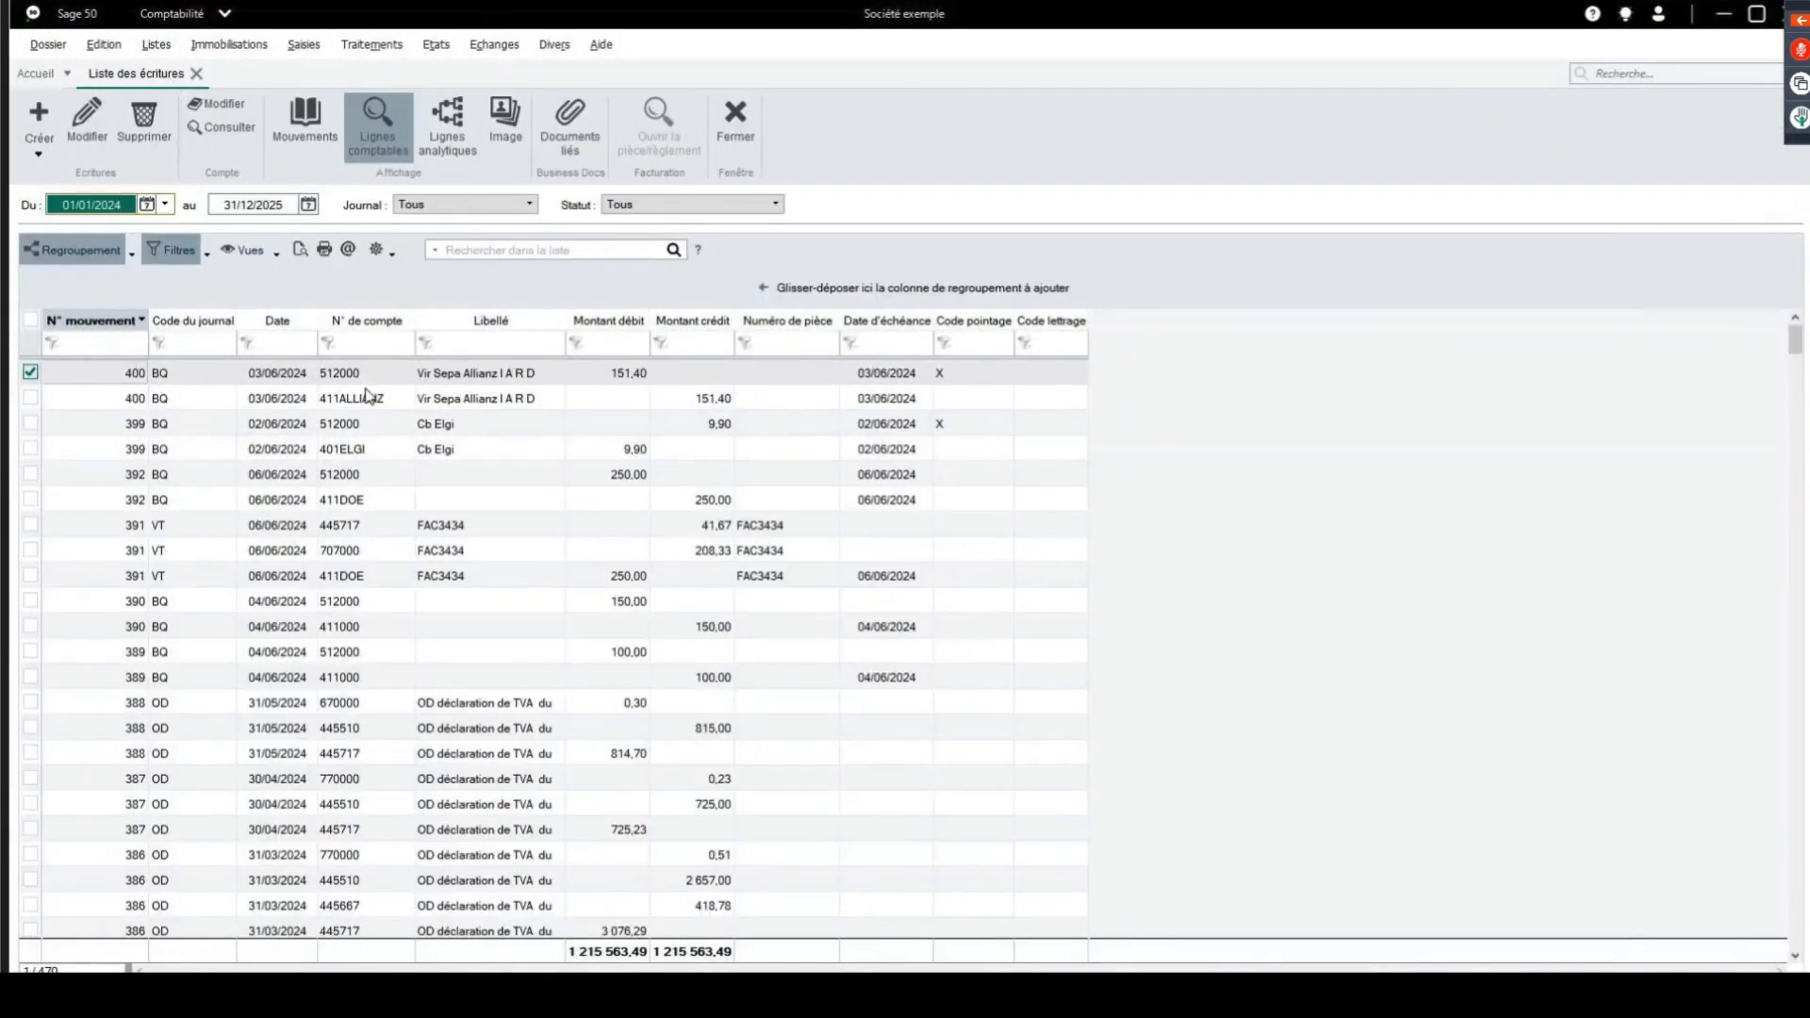
drag(394, 375, 405, 473)
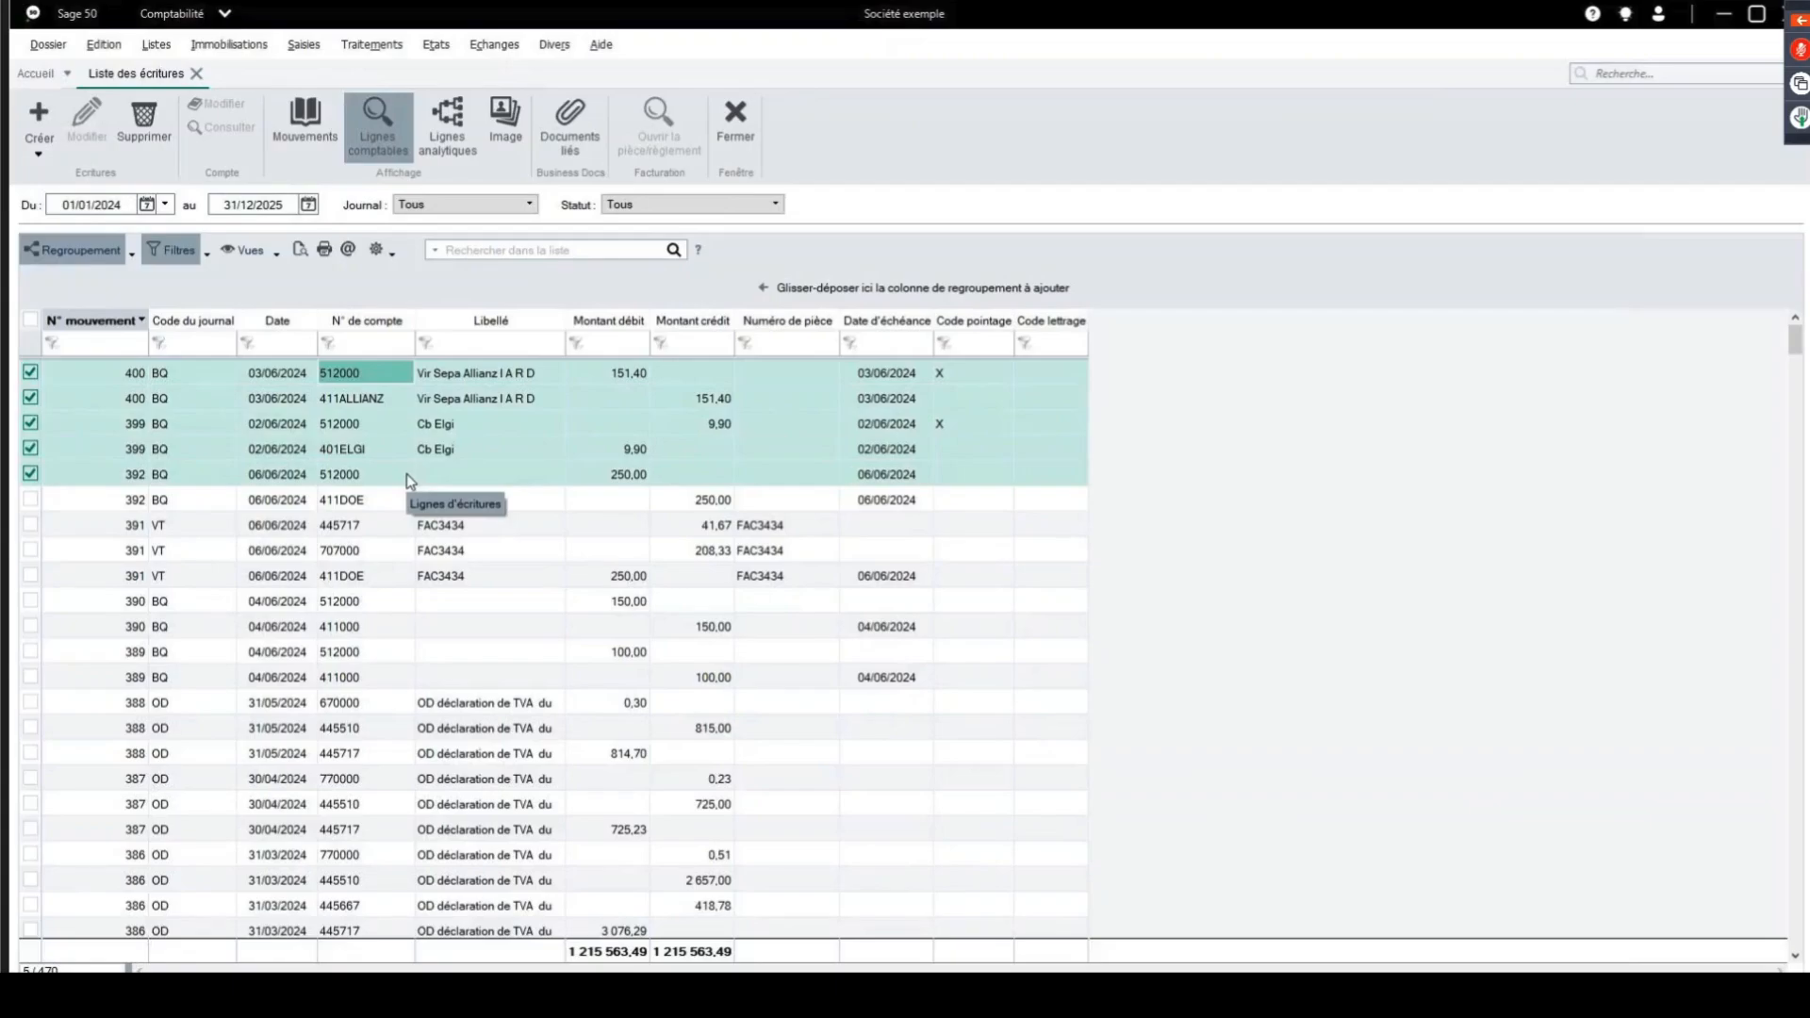
click(967, 374)
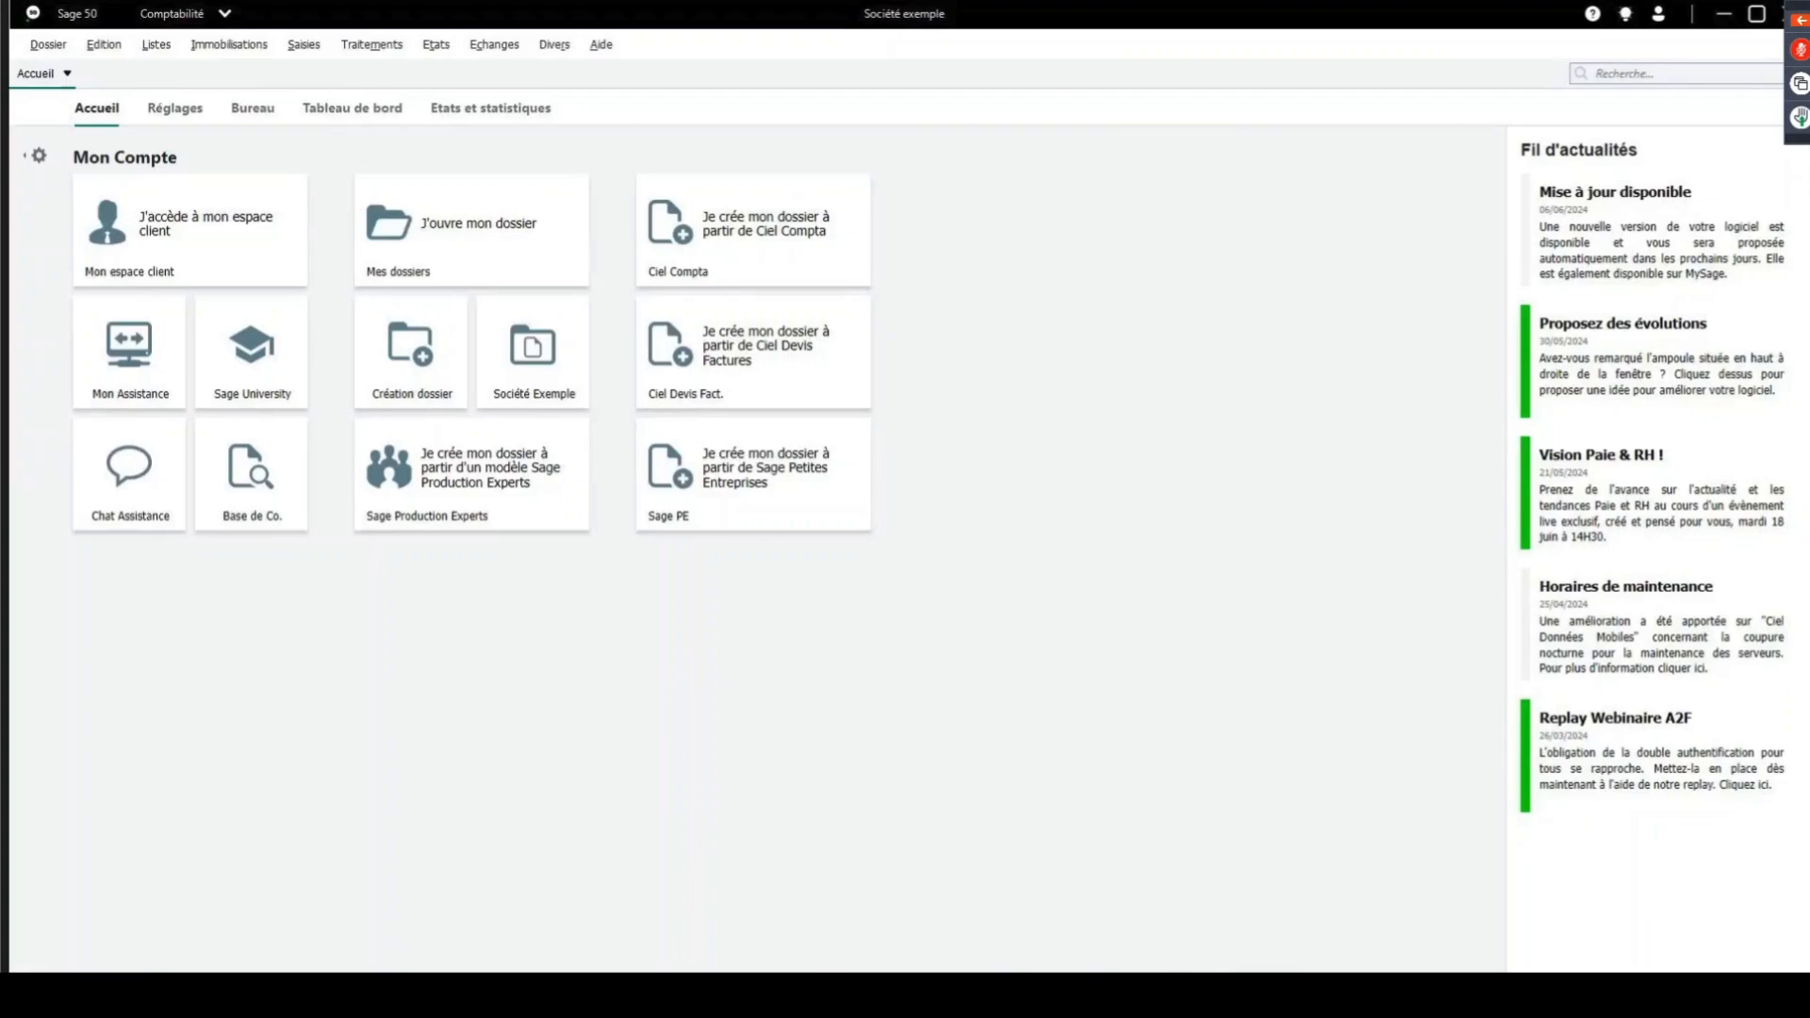
Create a bank reconciliation connected to the bank via Bankin', with Compte Courant 1 as its bank account.
click(359, 48)
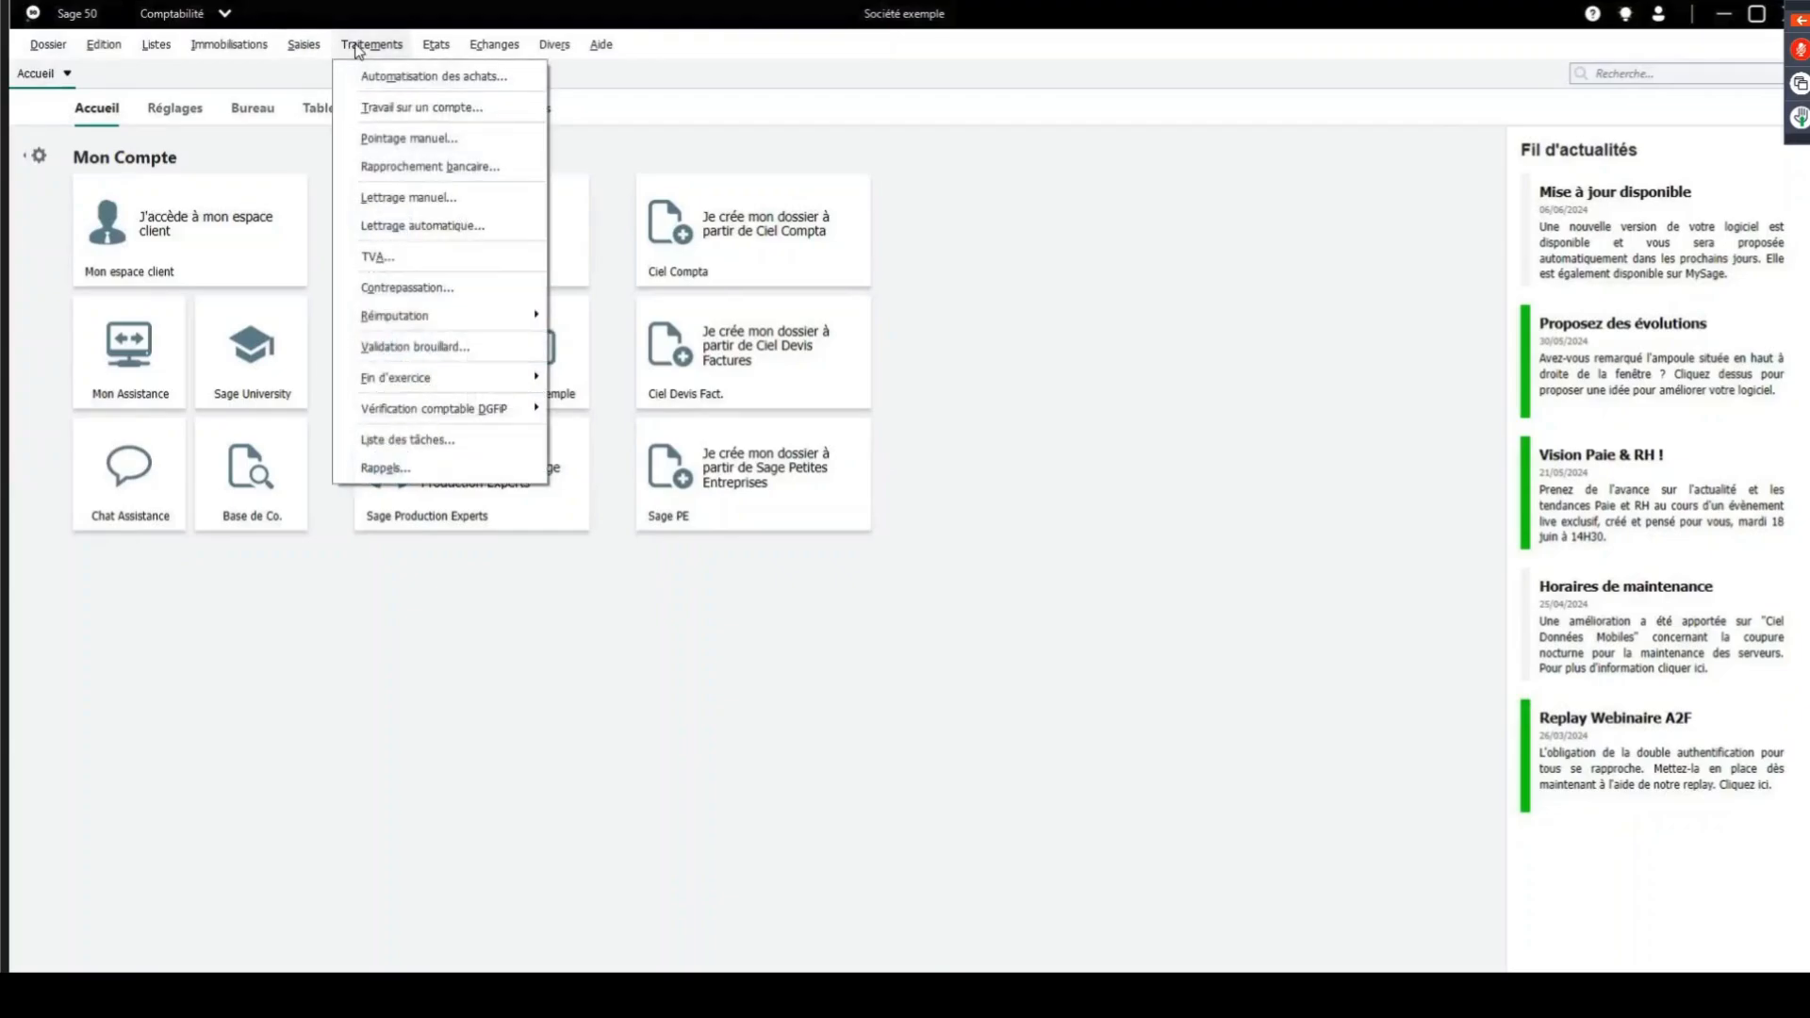
click(443, 168)
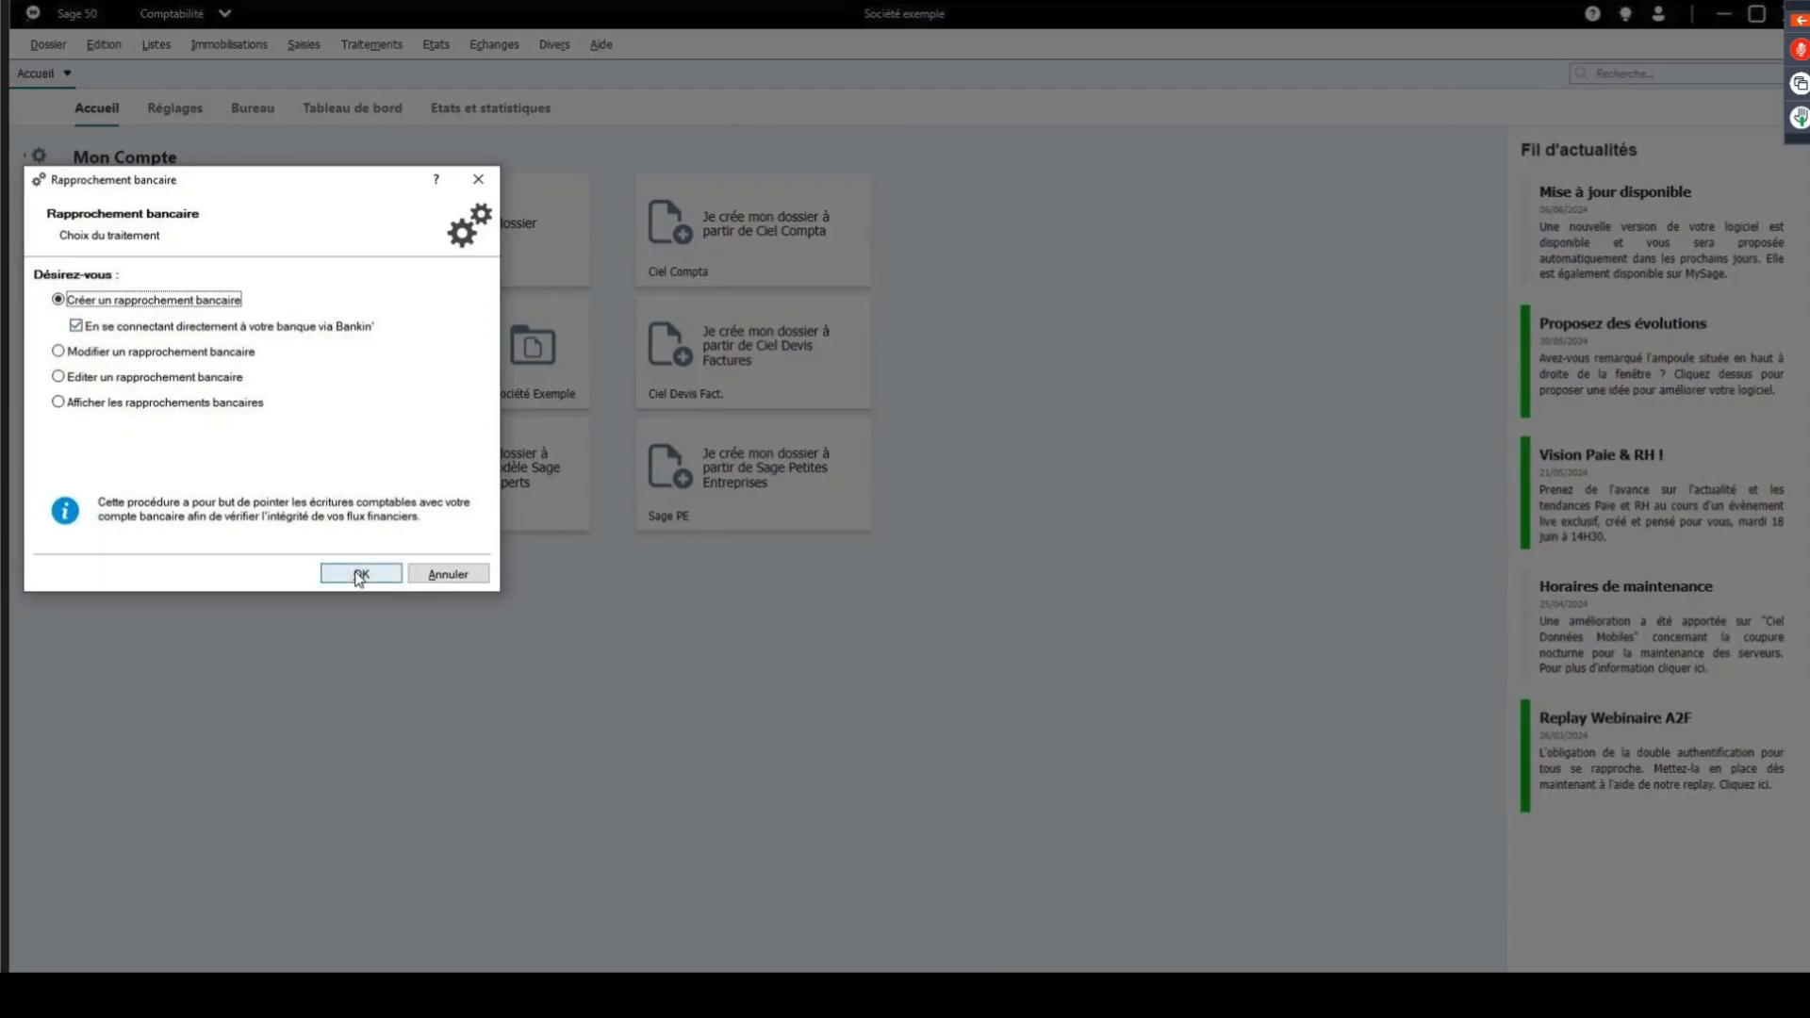
click(360, 574)
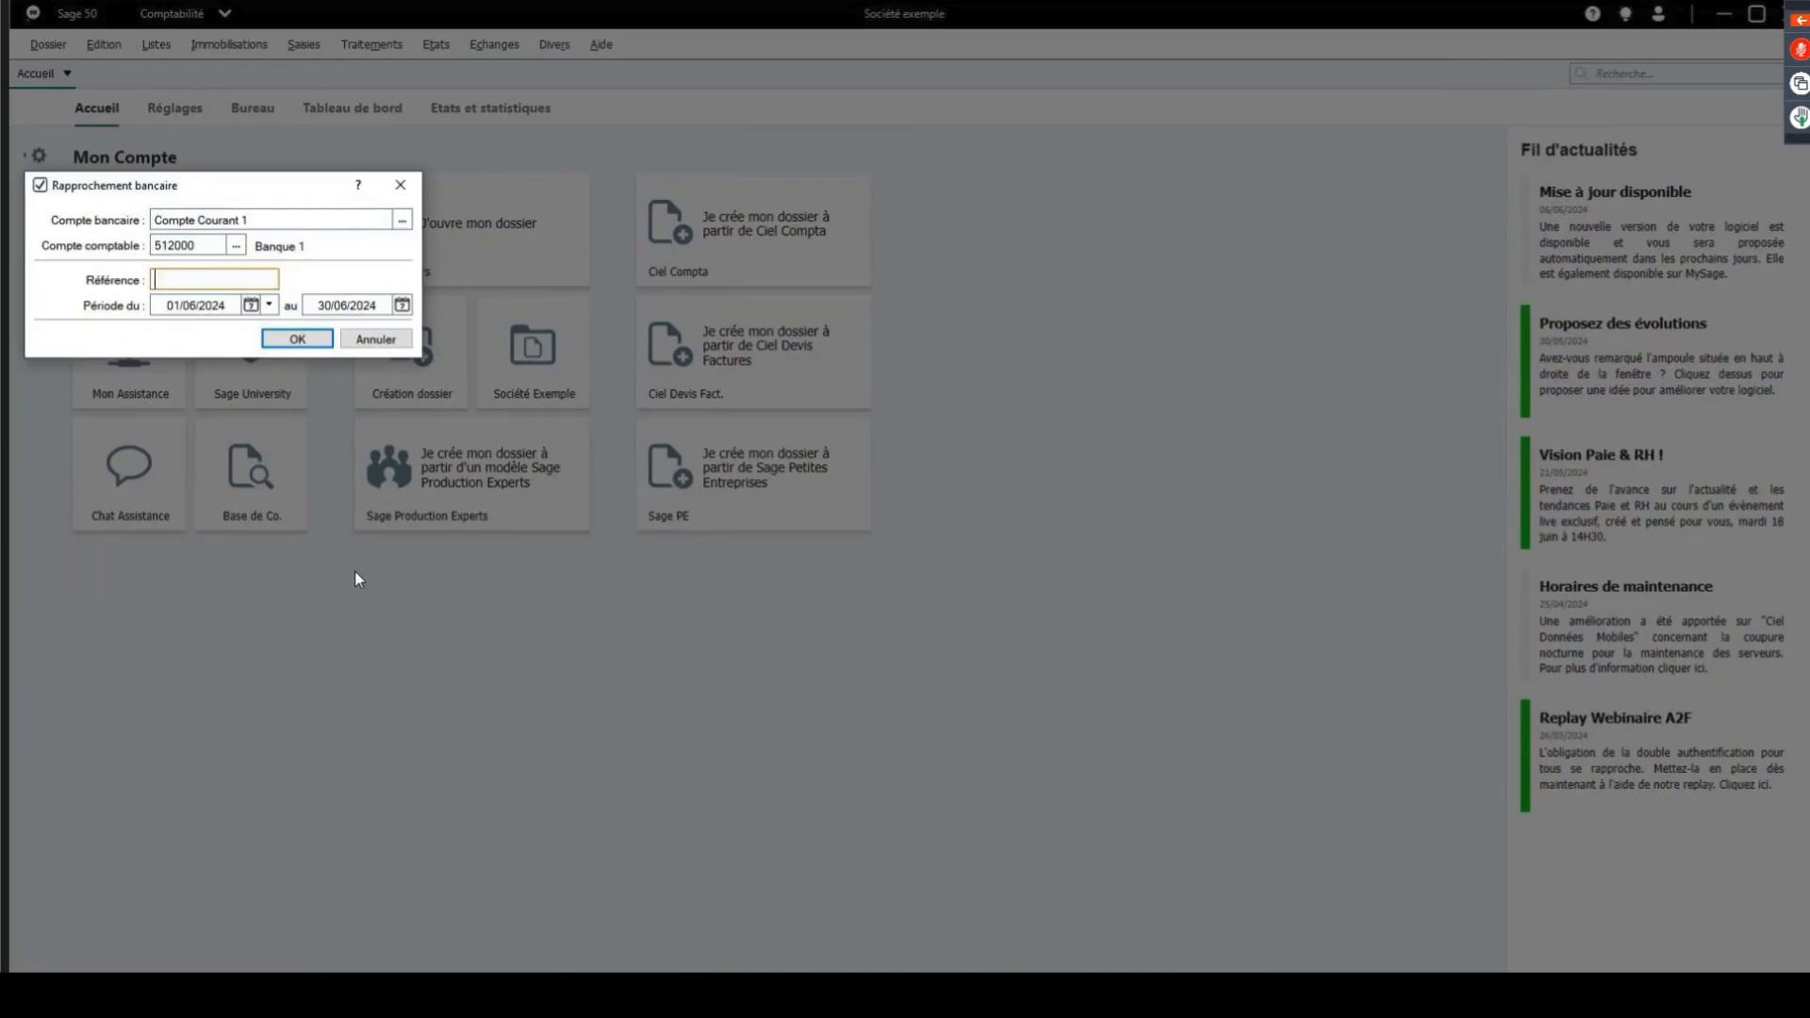
click(402, 222)
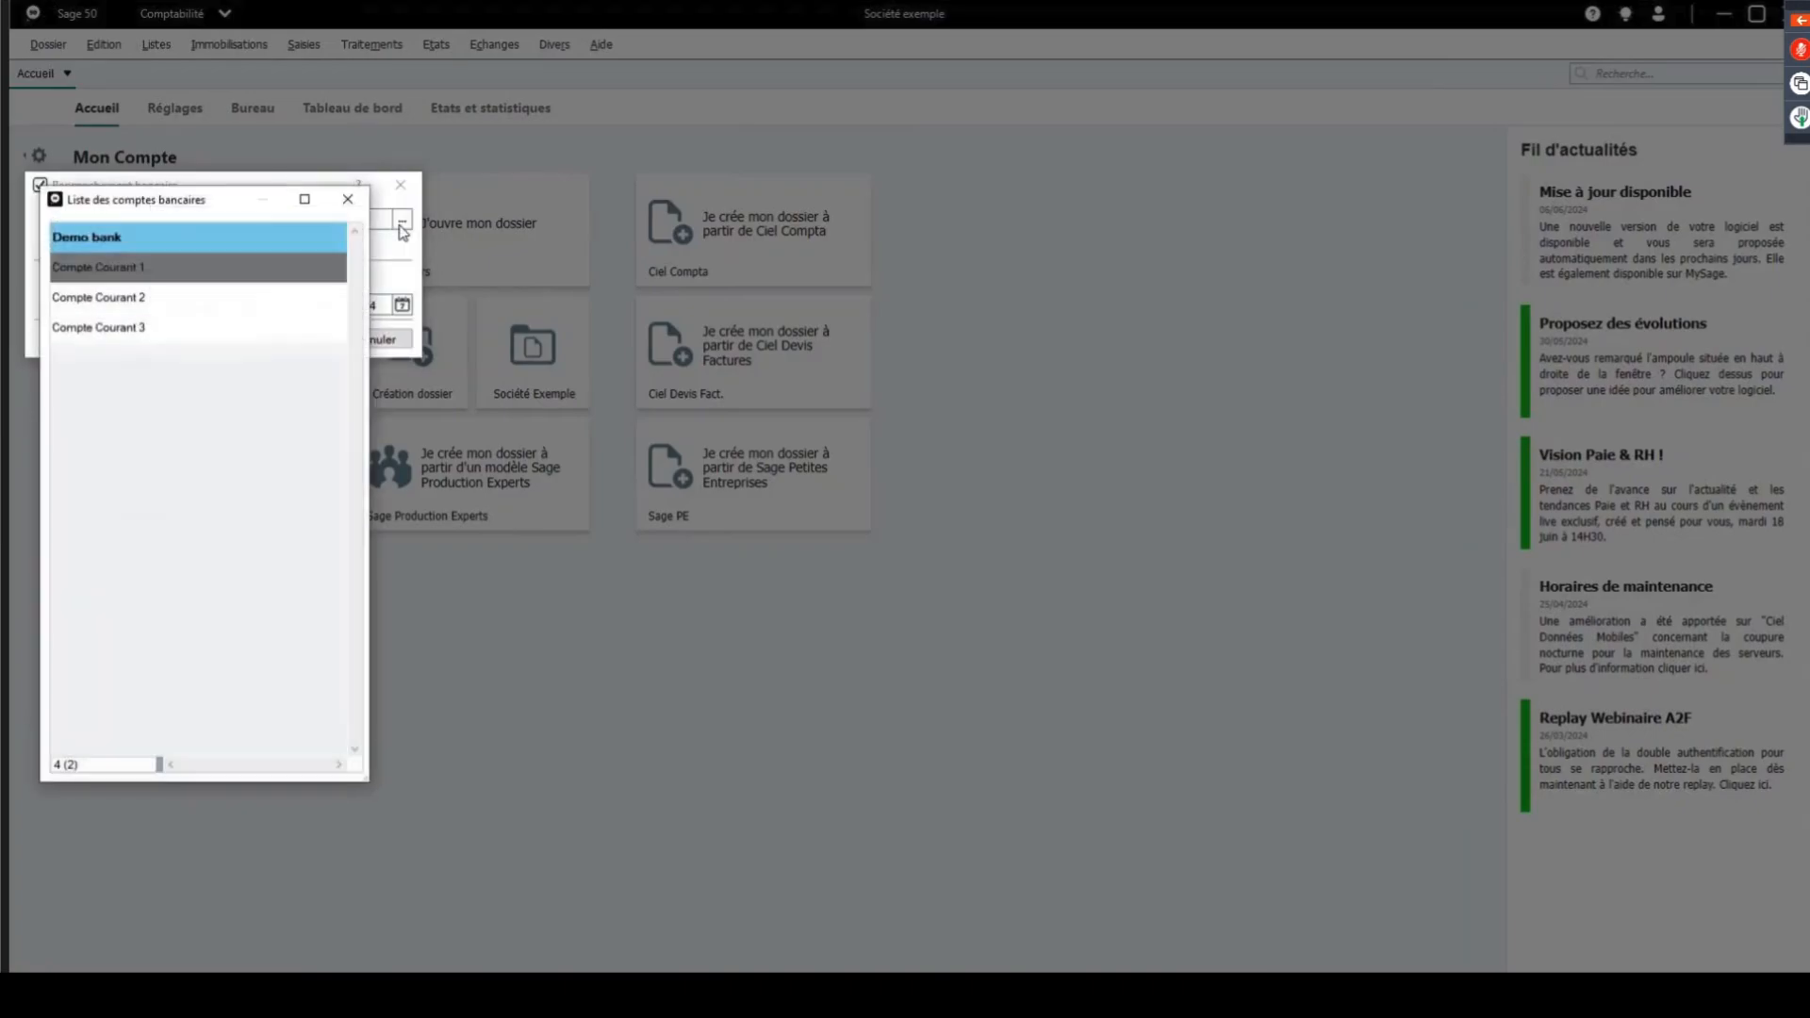
double_click(143, 269)
click(197, 277)
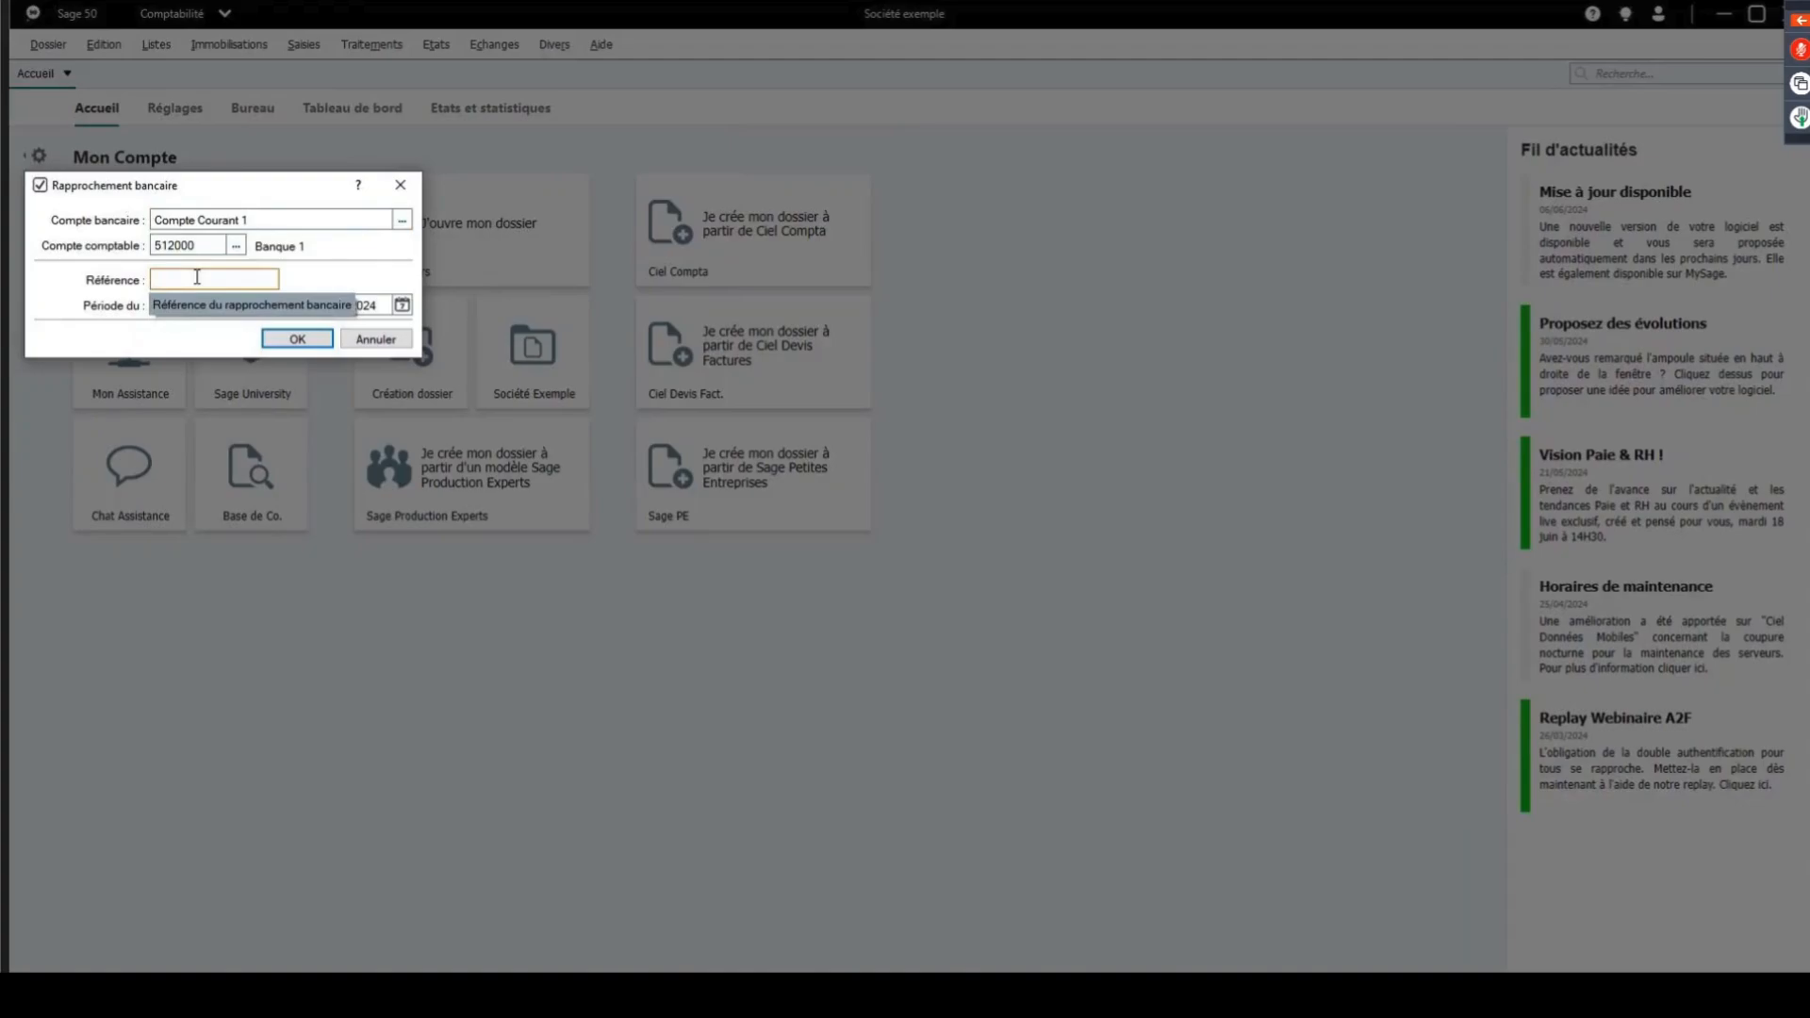
text(jUIN)
key(BackSpace)
key(BackSpace)
key(BackSpace)
key(BackSpace)
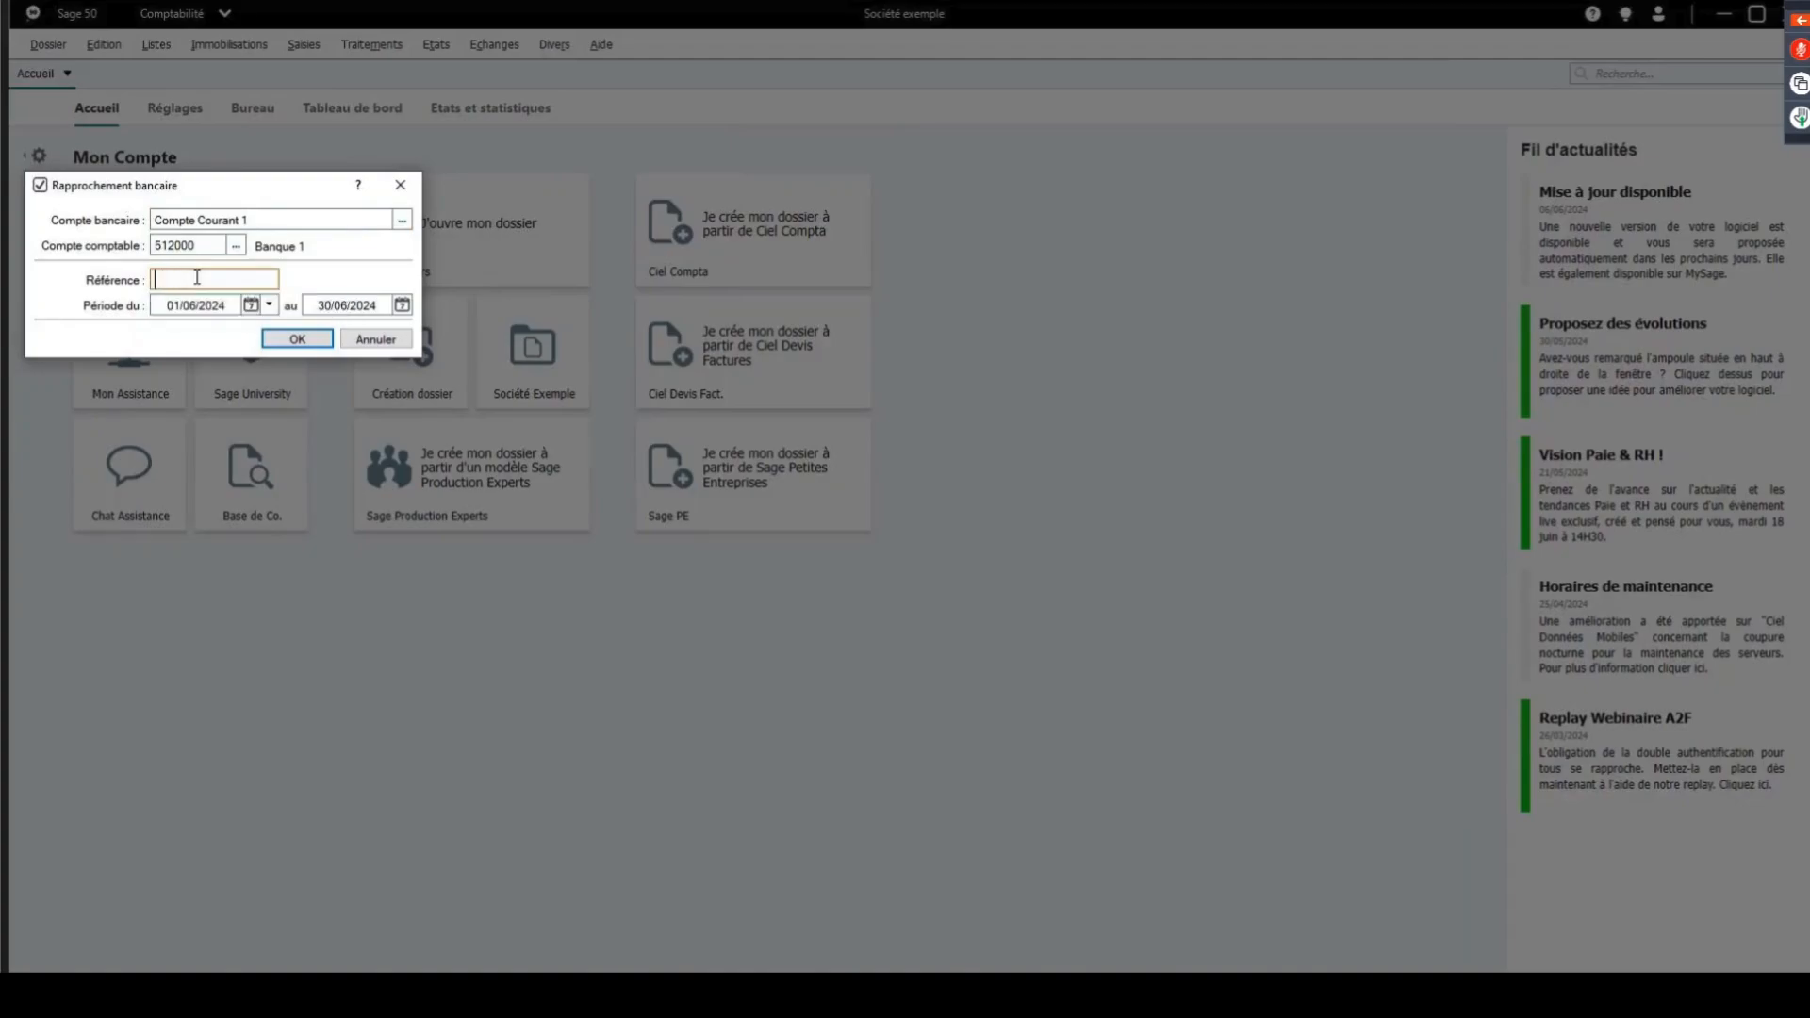
Set the reconciliation reference to "Juin 2024" and validate the settings to display the bank operations.
text(Juin 2024)
click(291, 338)
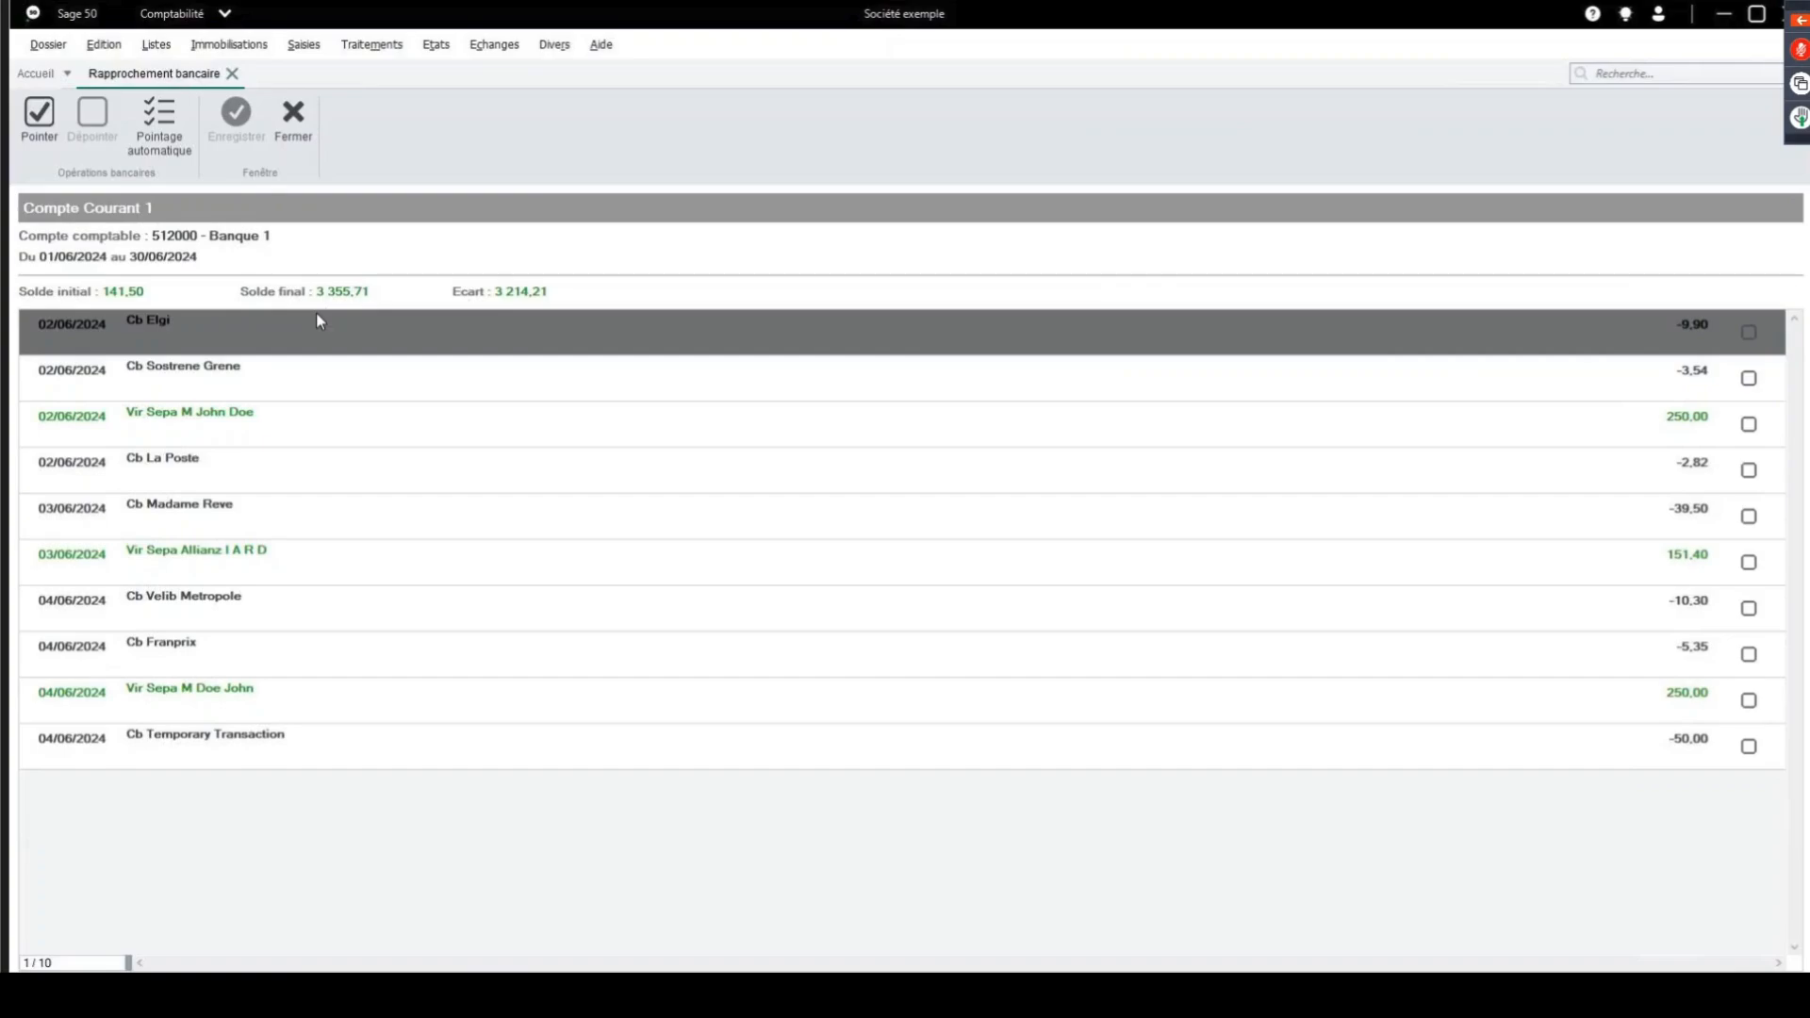
Reconcile the 250,00 incoming transfer of 02/06/2024 with the unreconciled entry of movement 392.
click(260, 416)
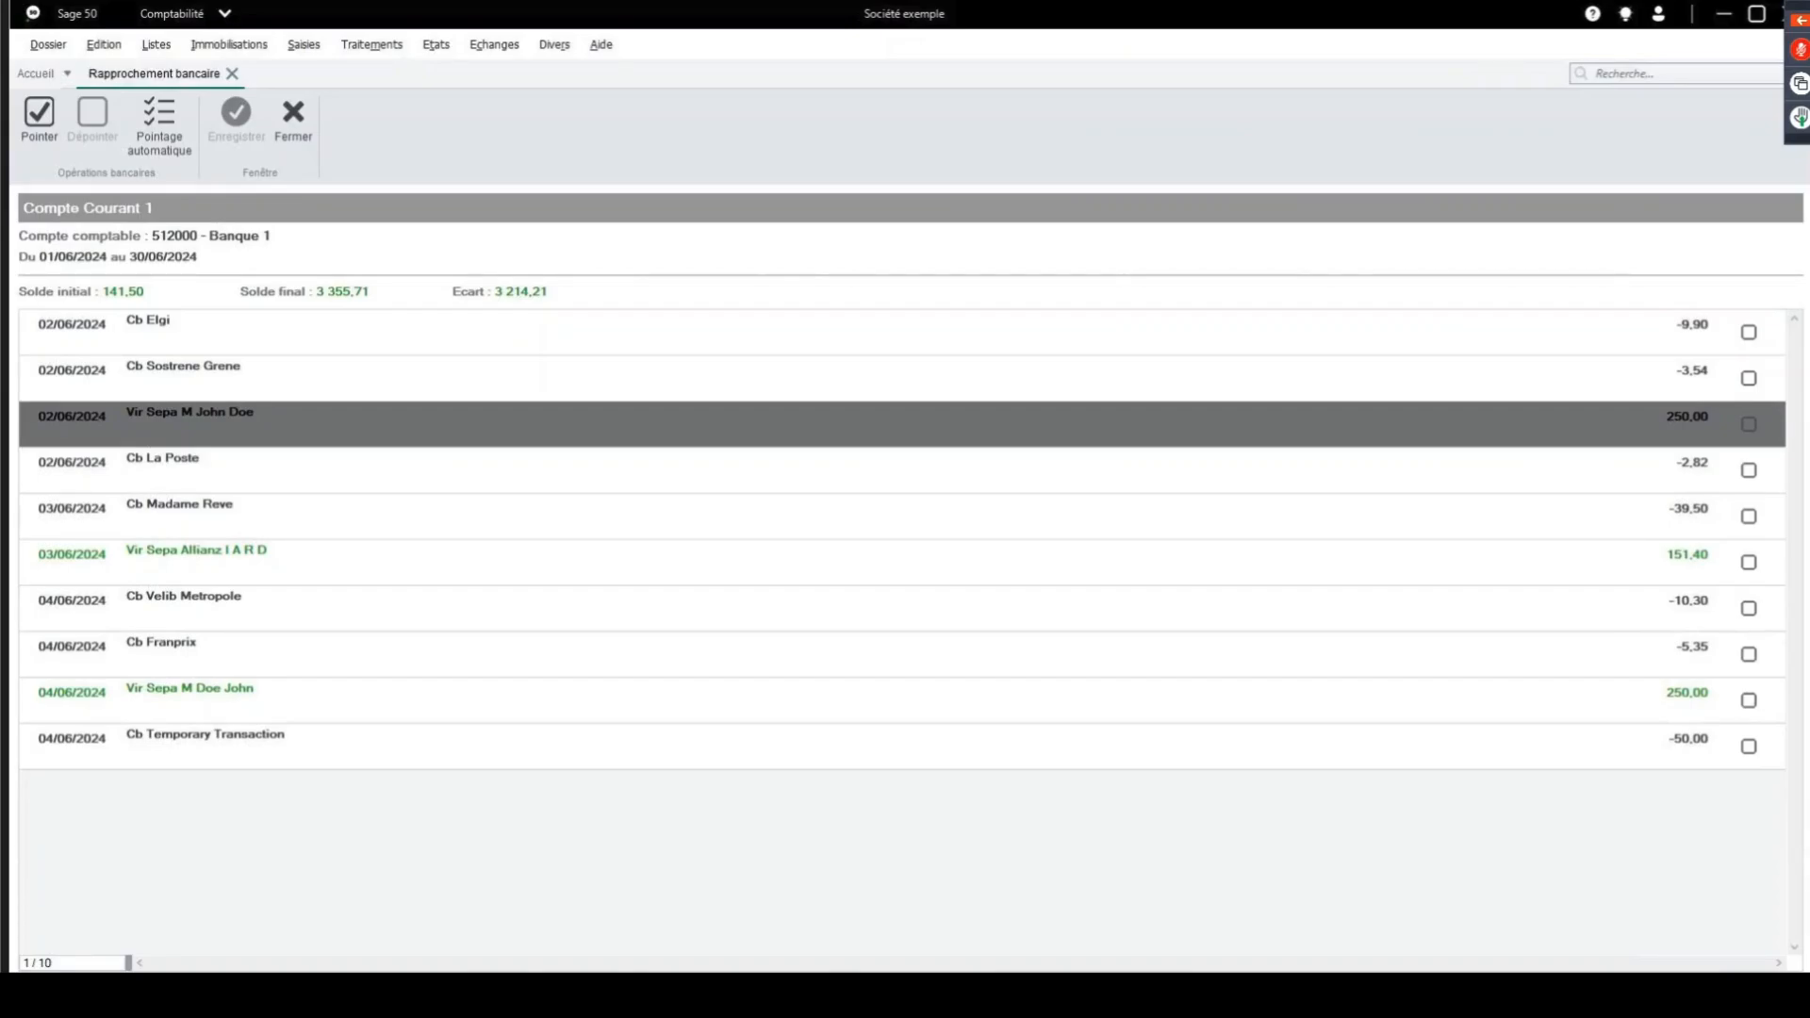
double_click(257, 413)
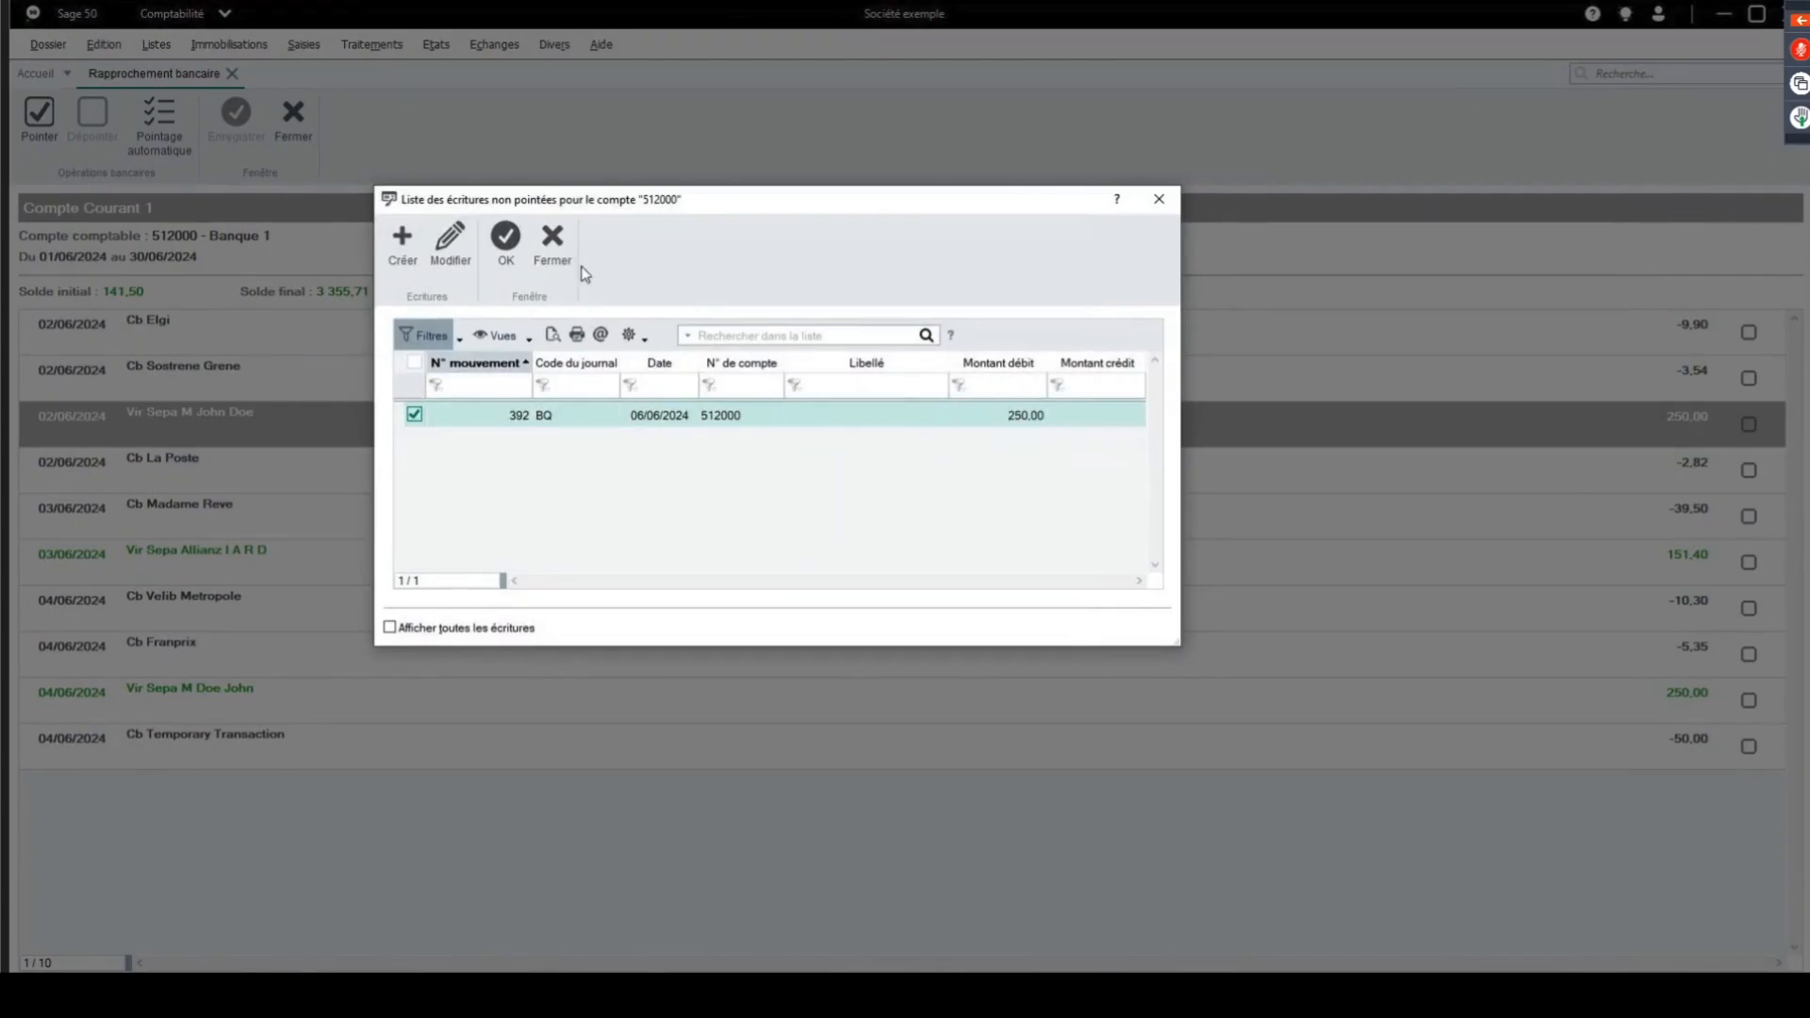
click(506, 237)
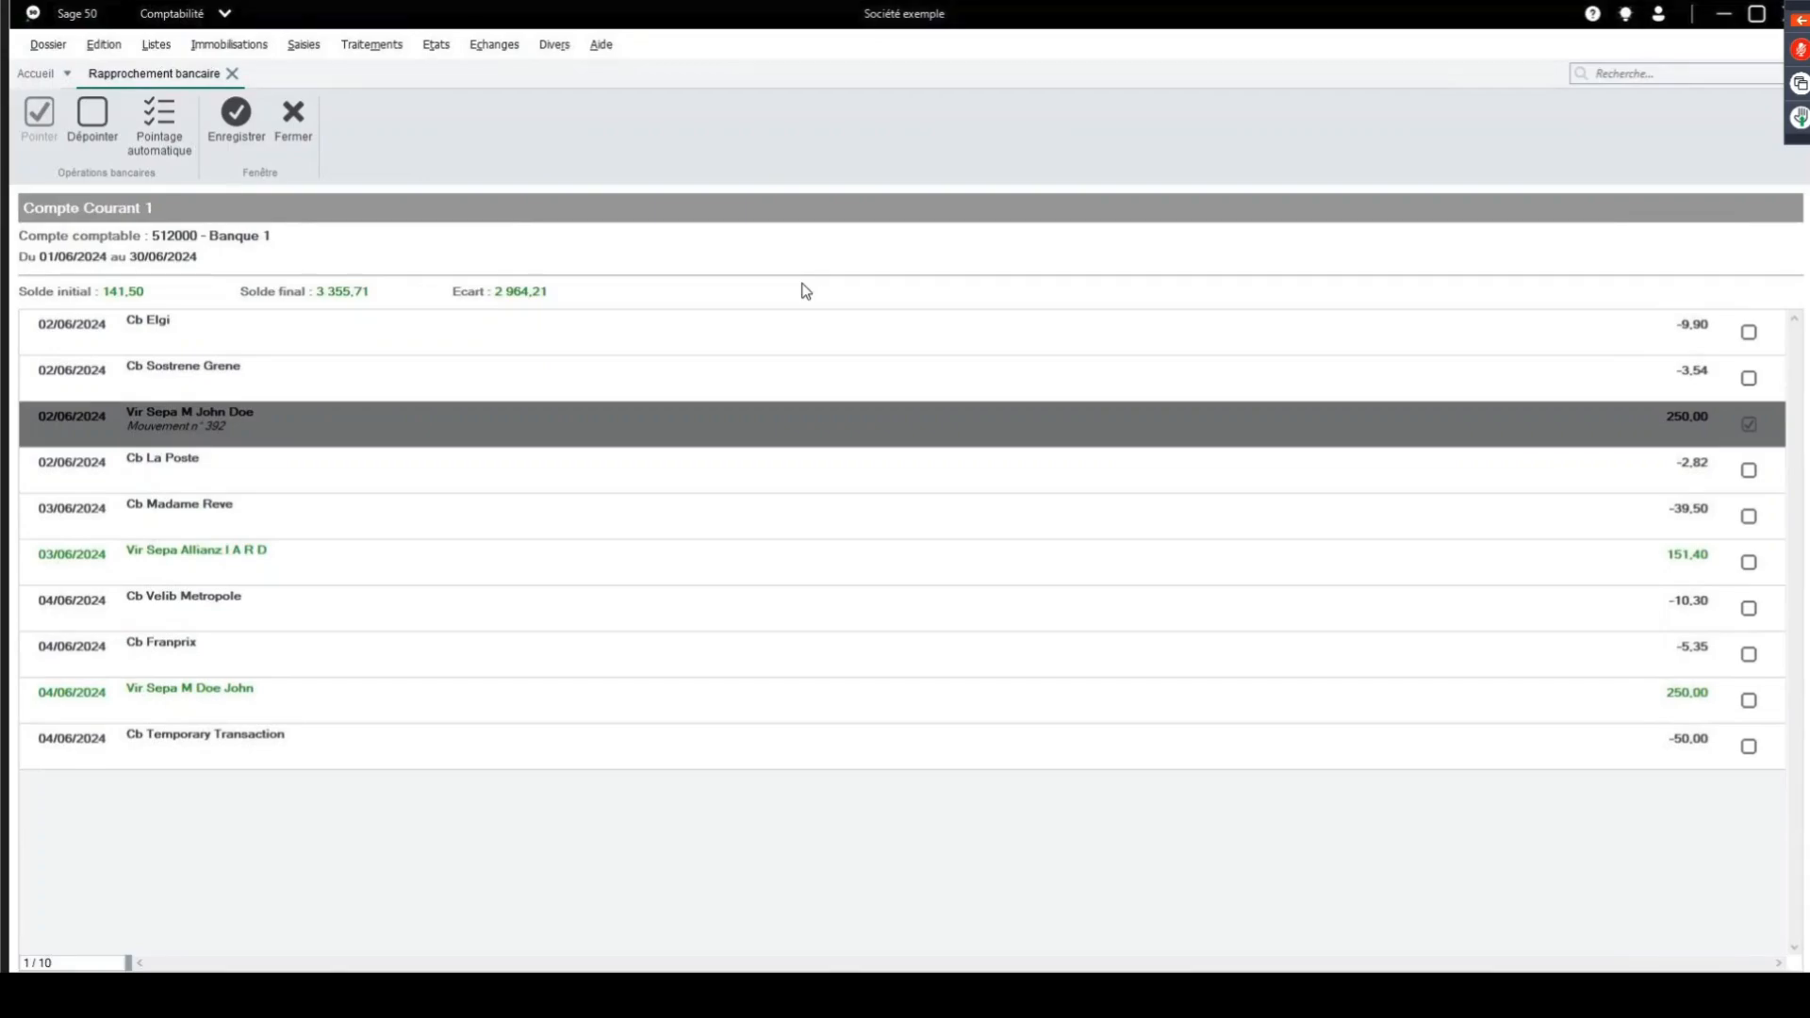
Create and save the missing accounting entry for the Cb Madame Reve operation with supplier account 401REV, and reconcile the operation with it.
click(211, 517)
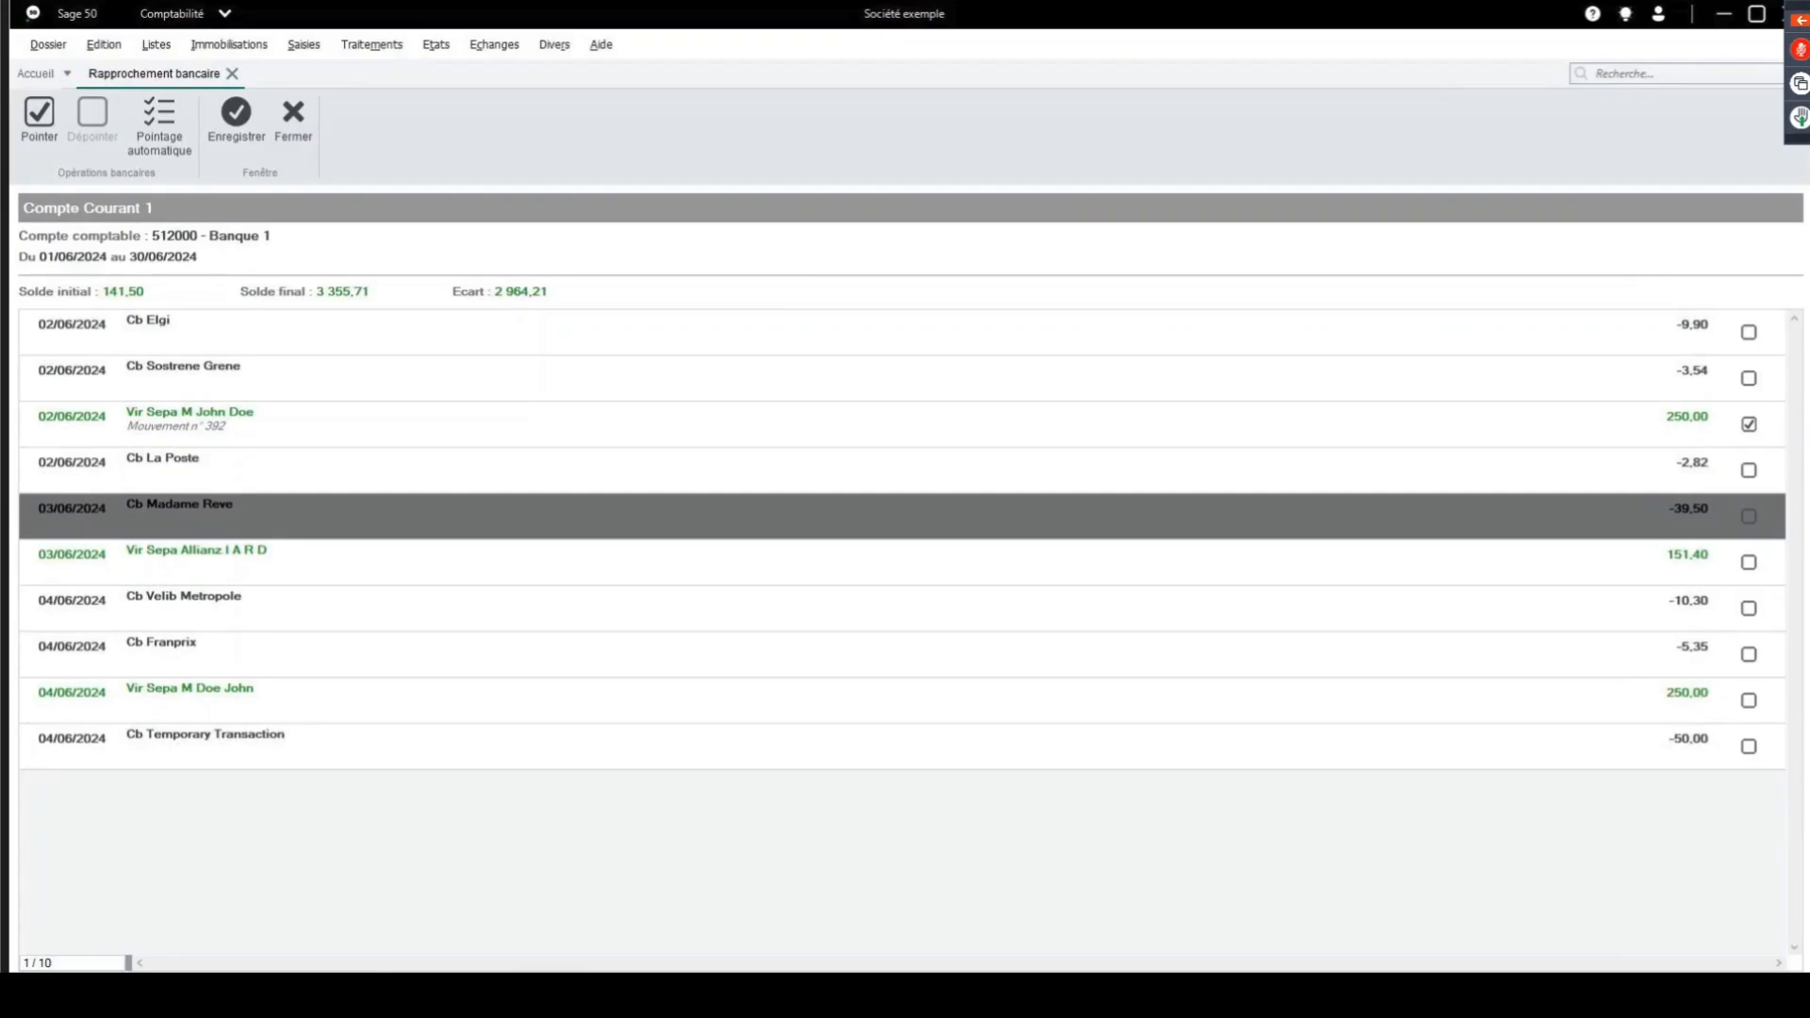
double_click(493, 505)
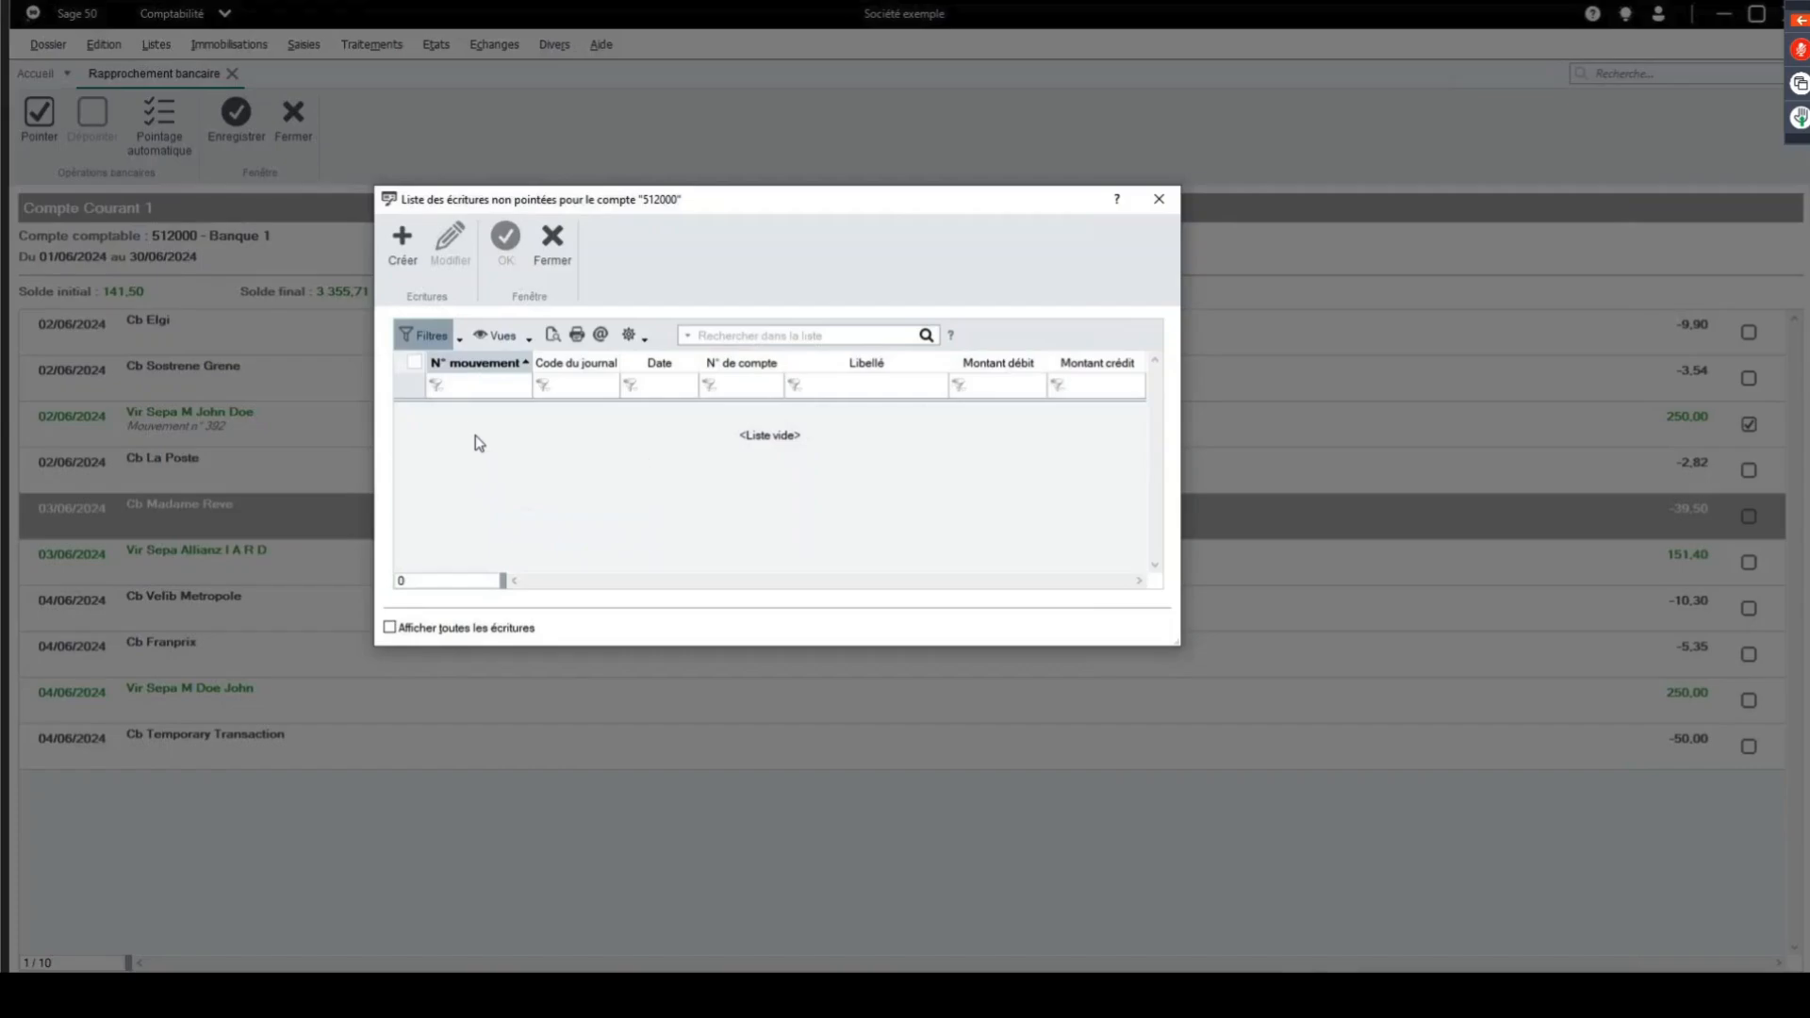
click(403, 239)
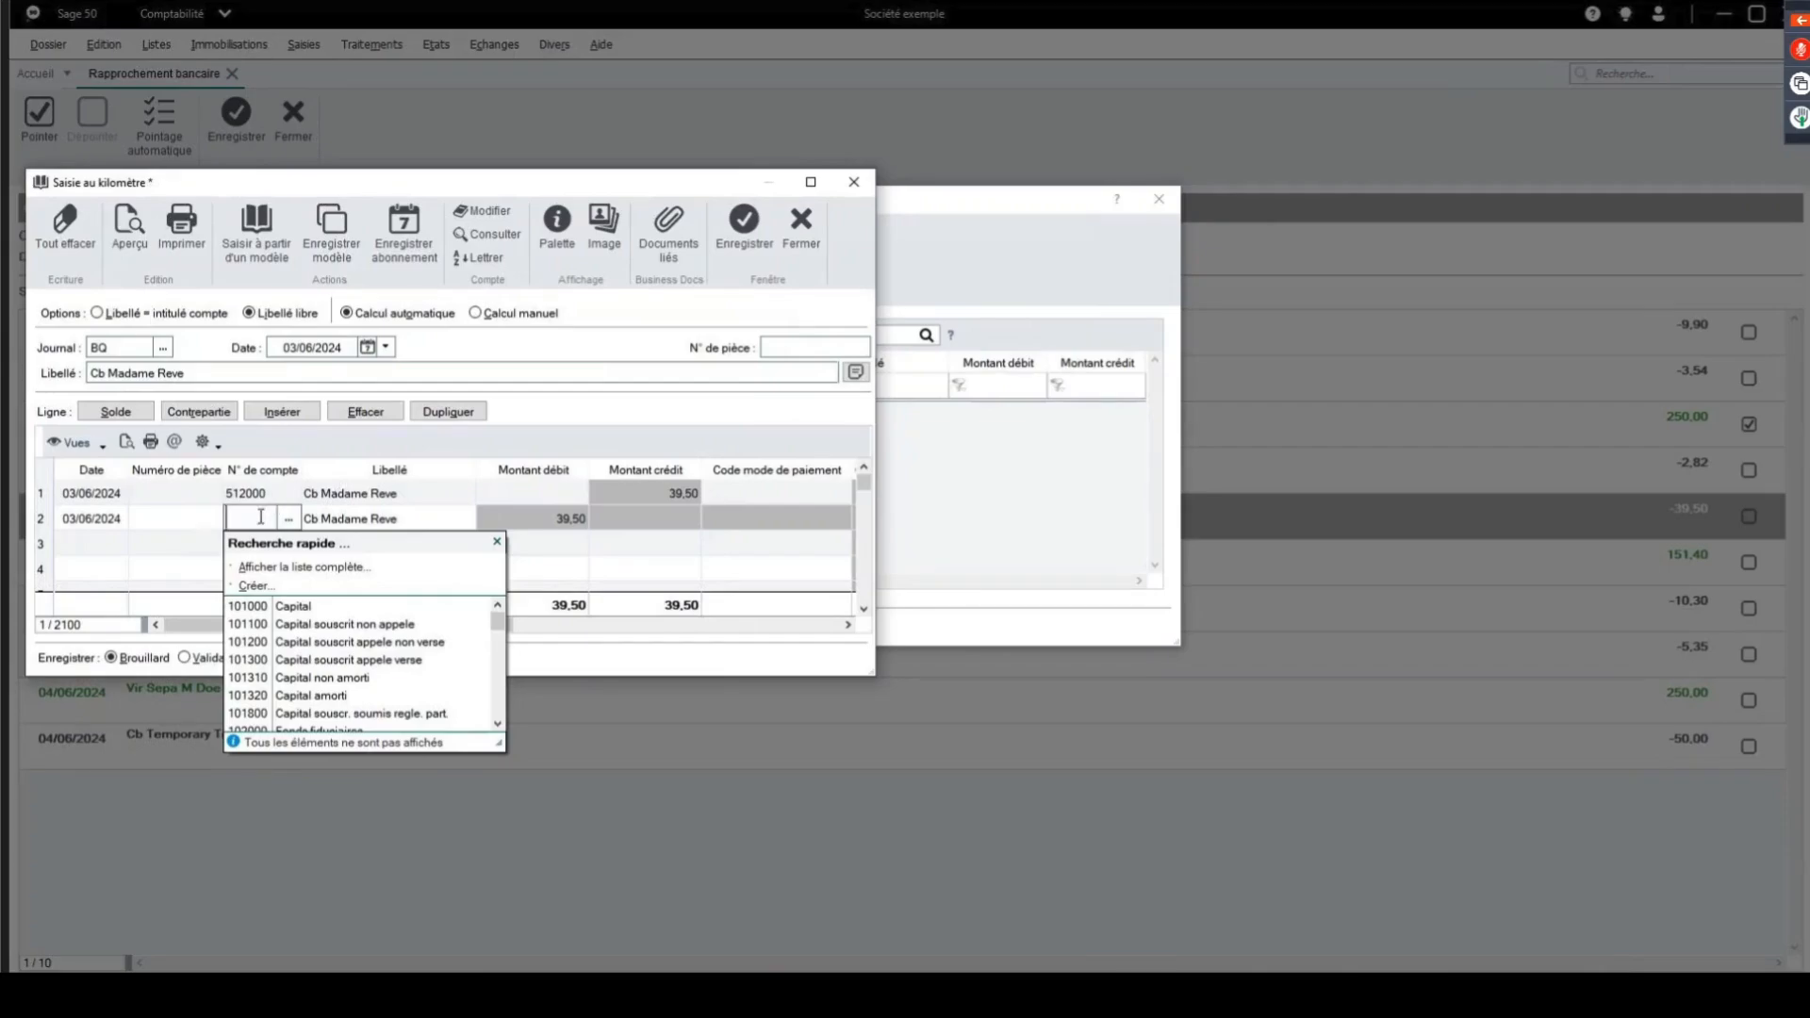
text(401)
key(Down)
key(Down)
key(Down)
key(Down)
key(Down)
key(Down)
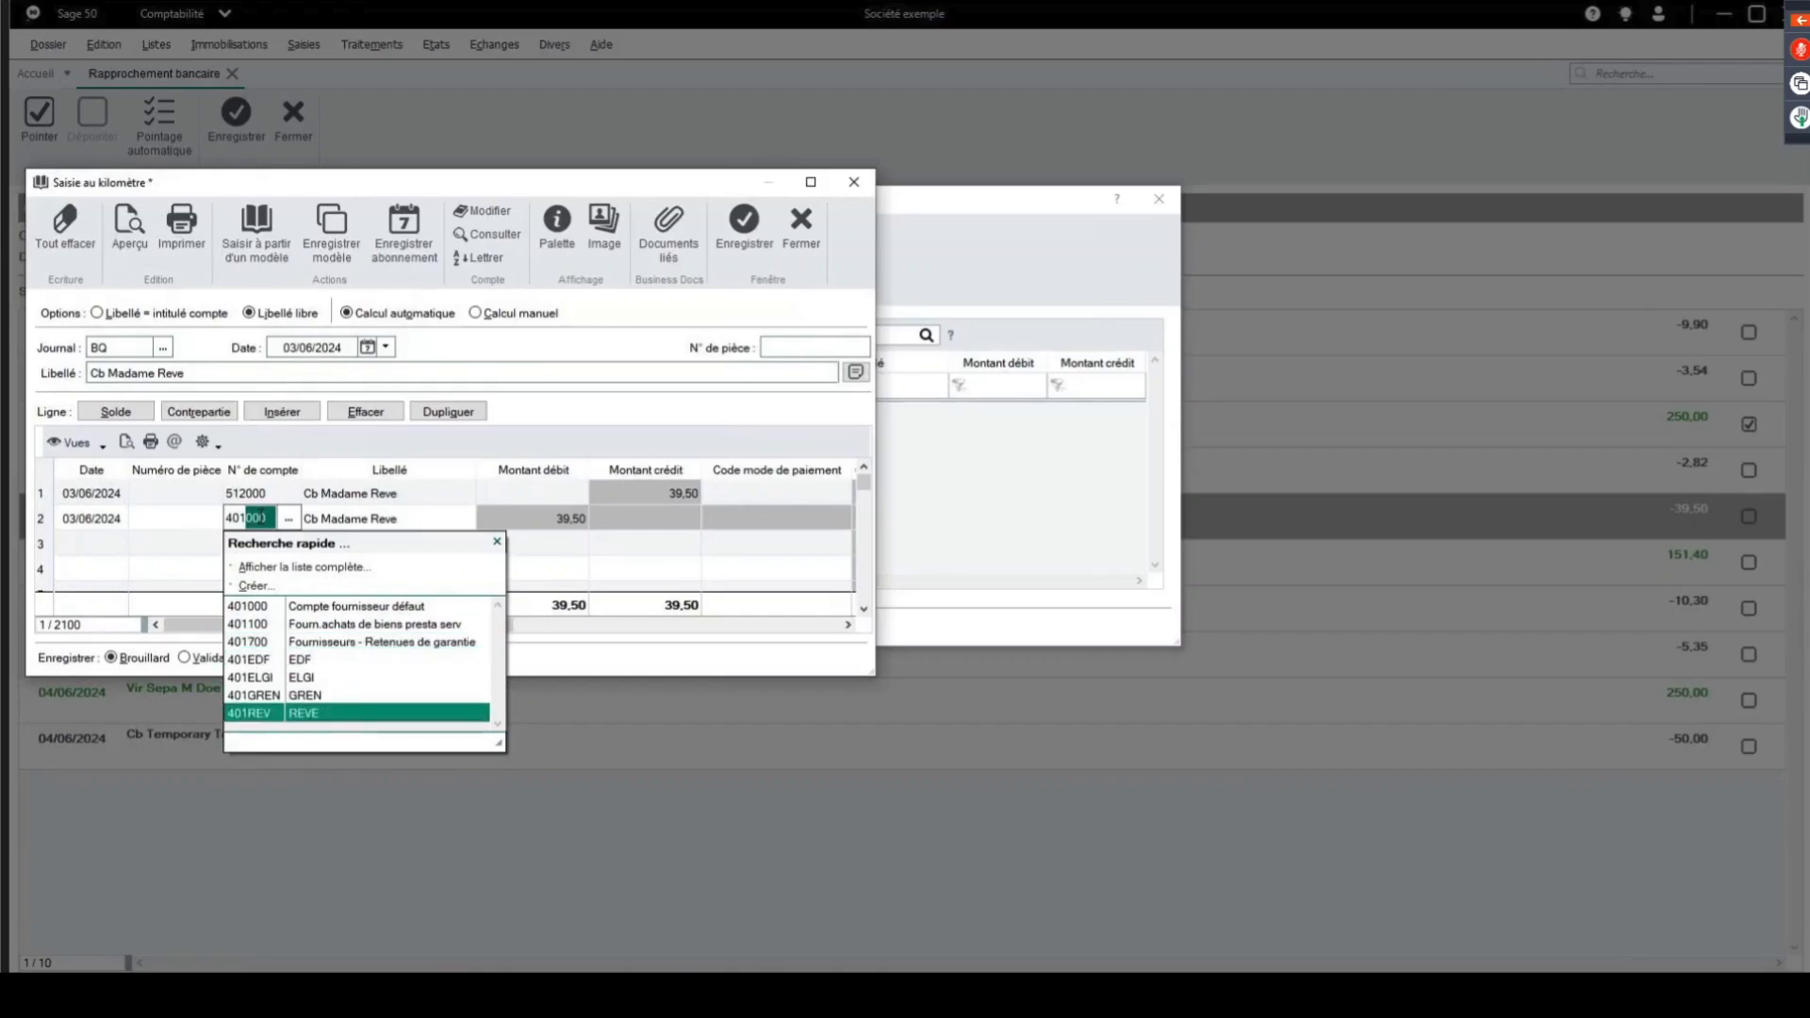
key(Return)
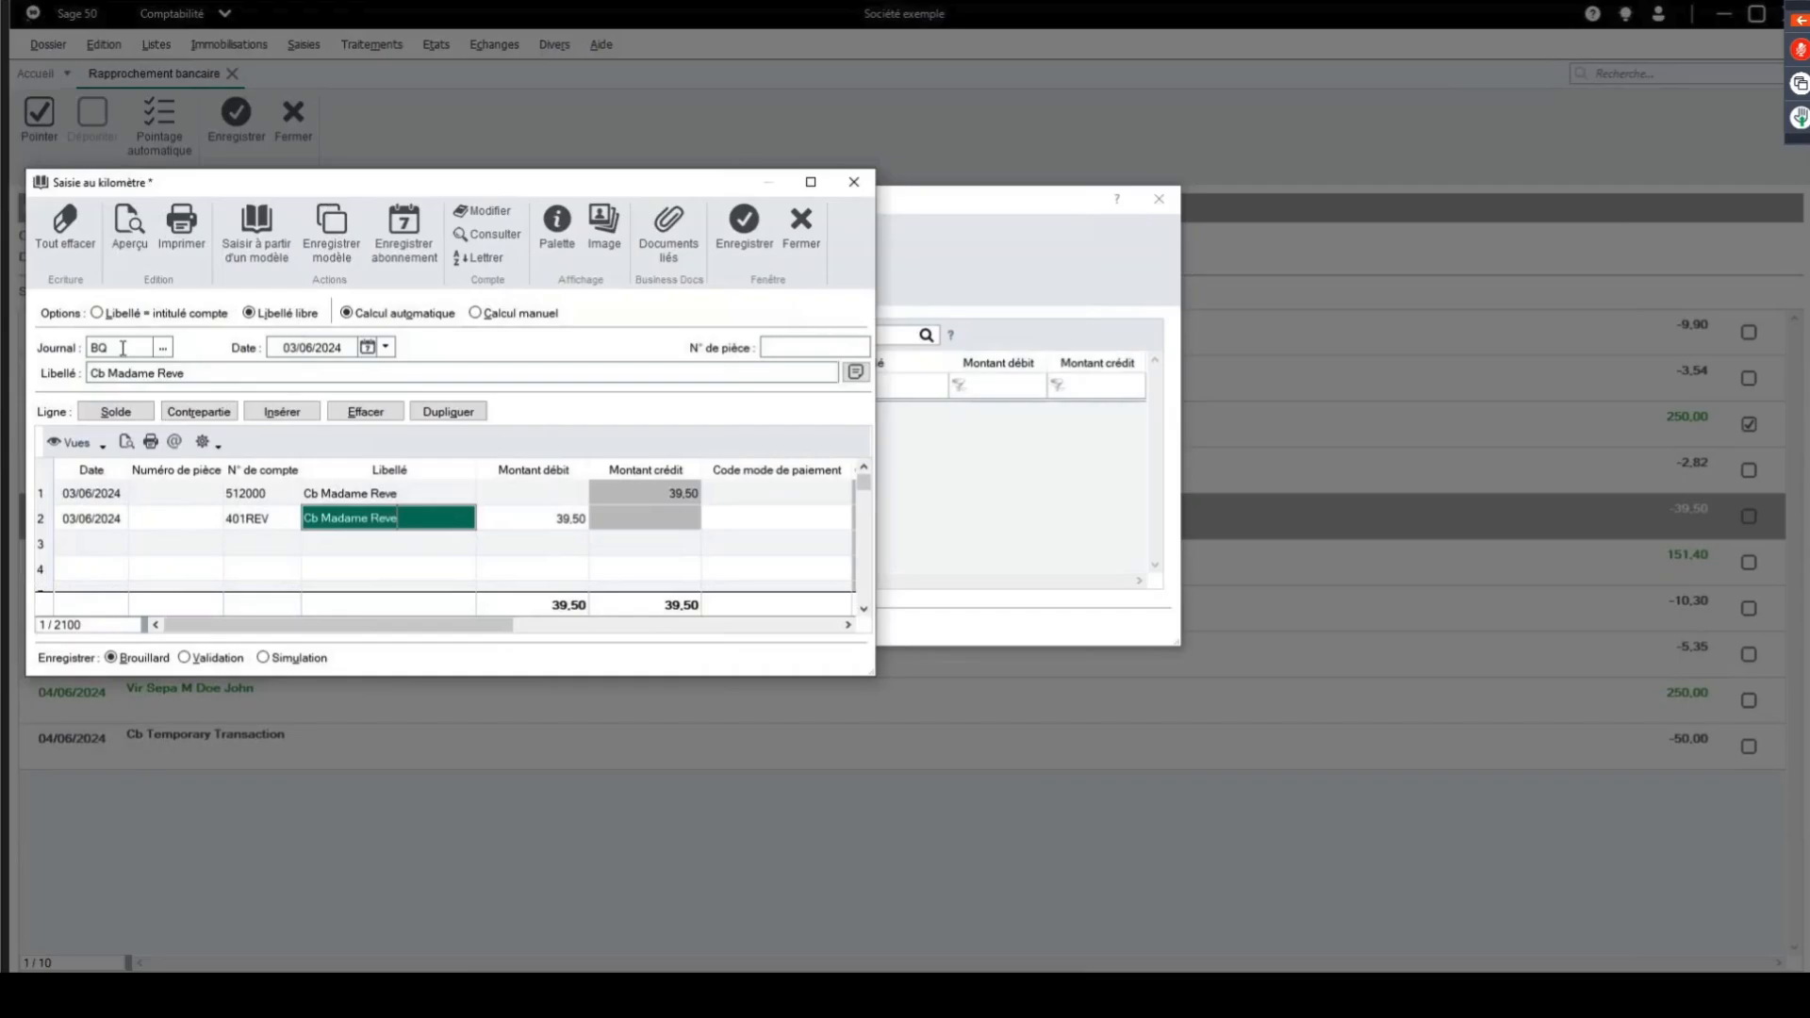
click(744, 234)
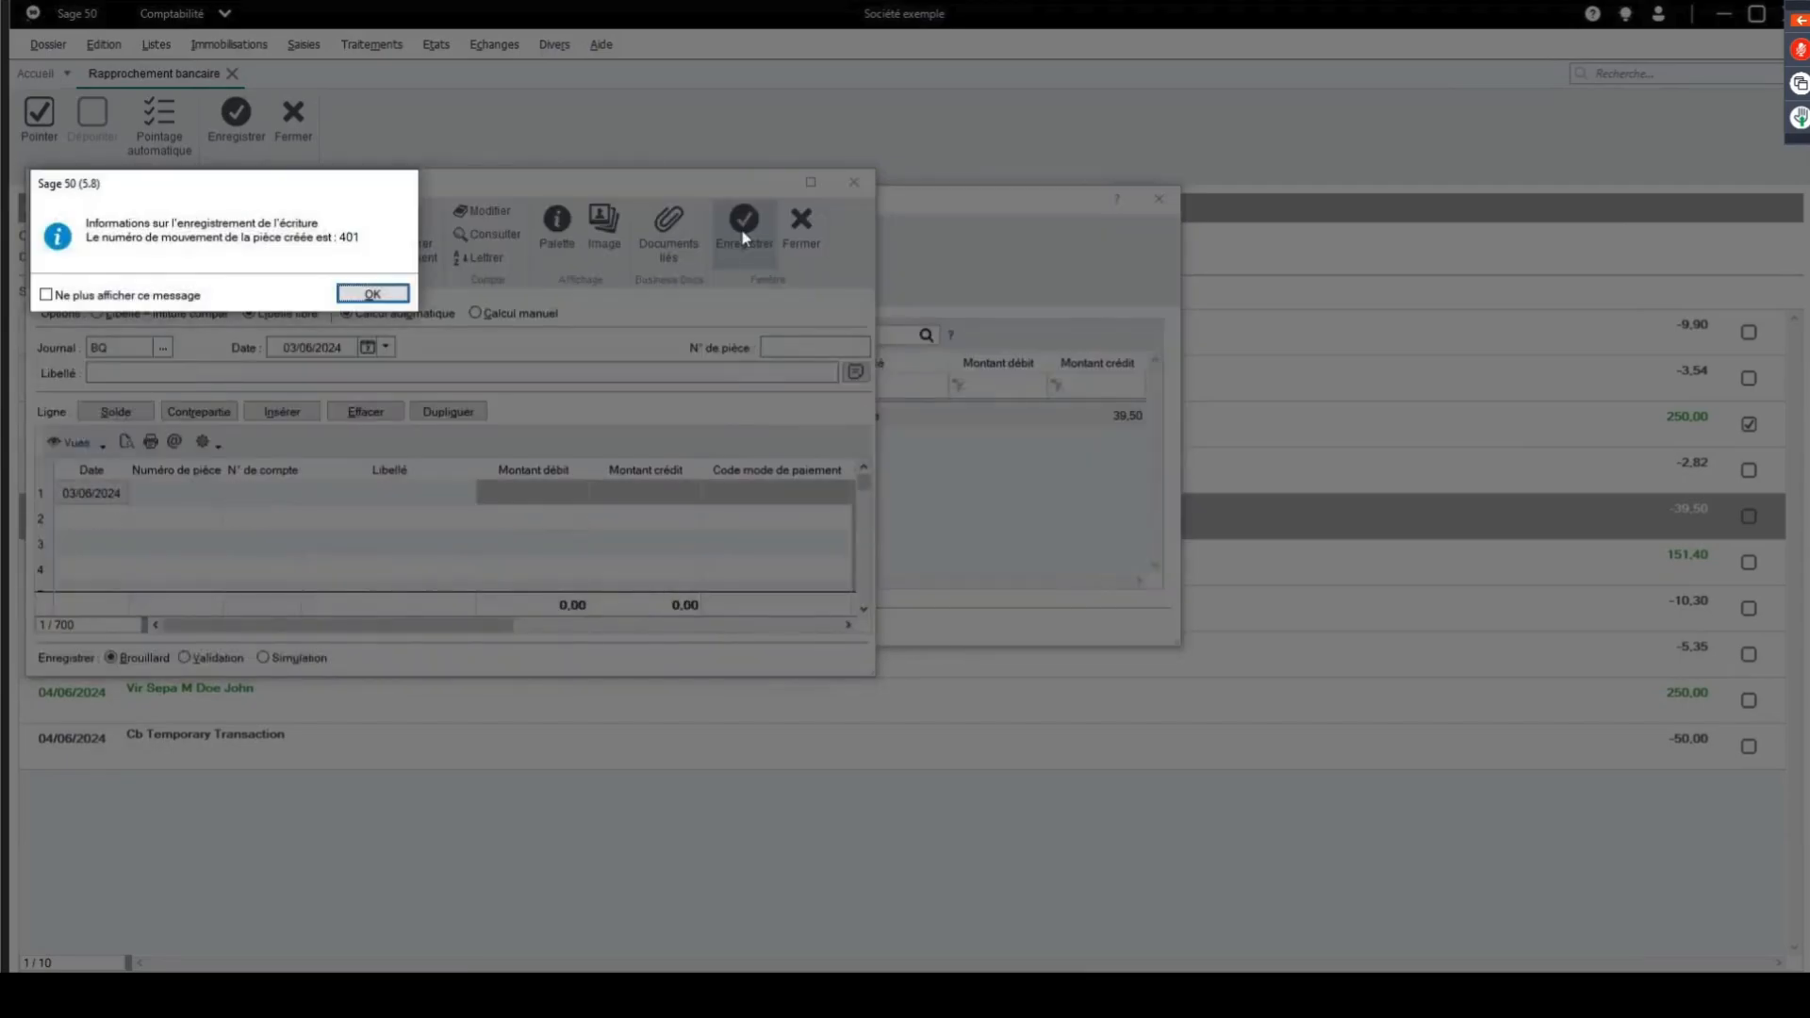
click(357, 293)
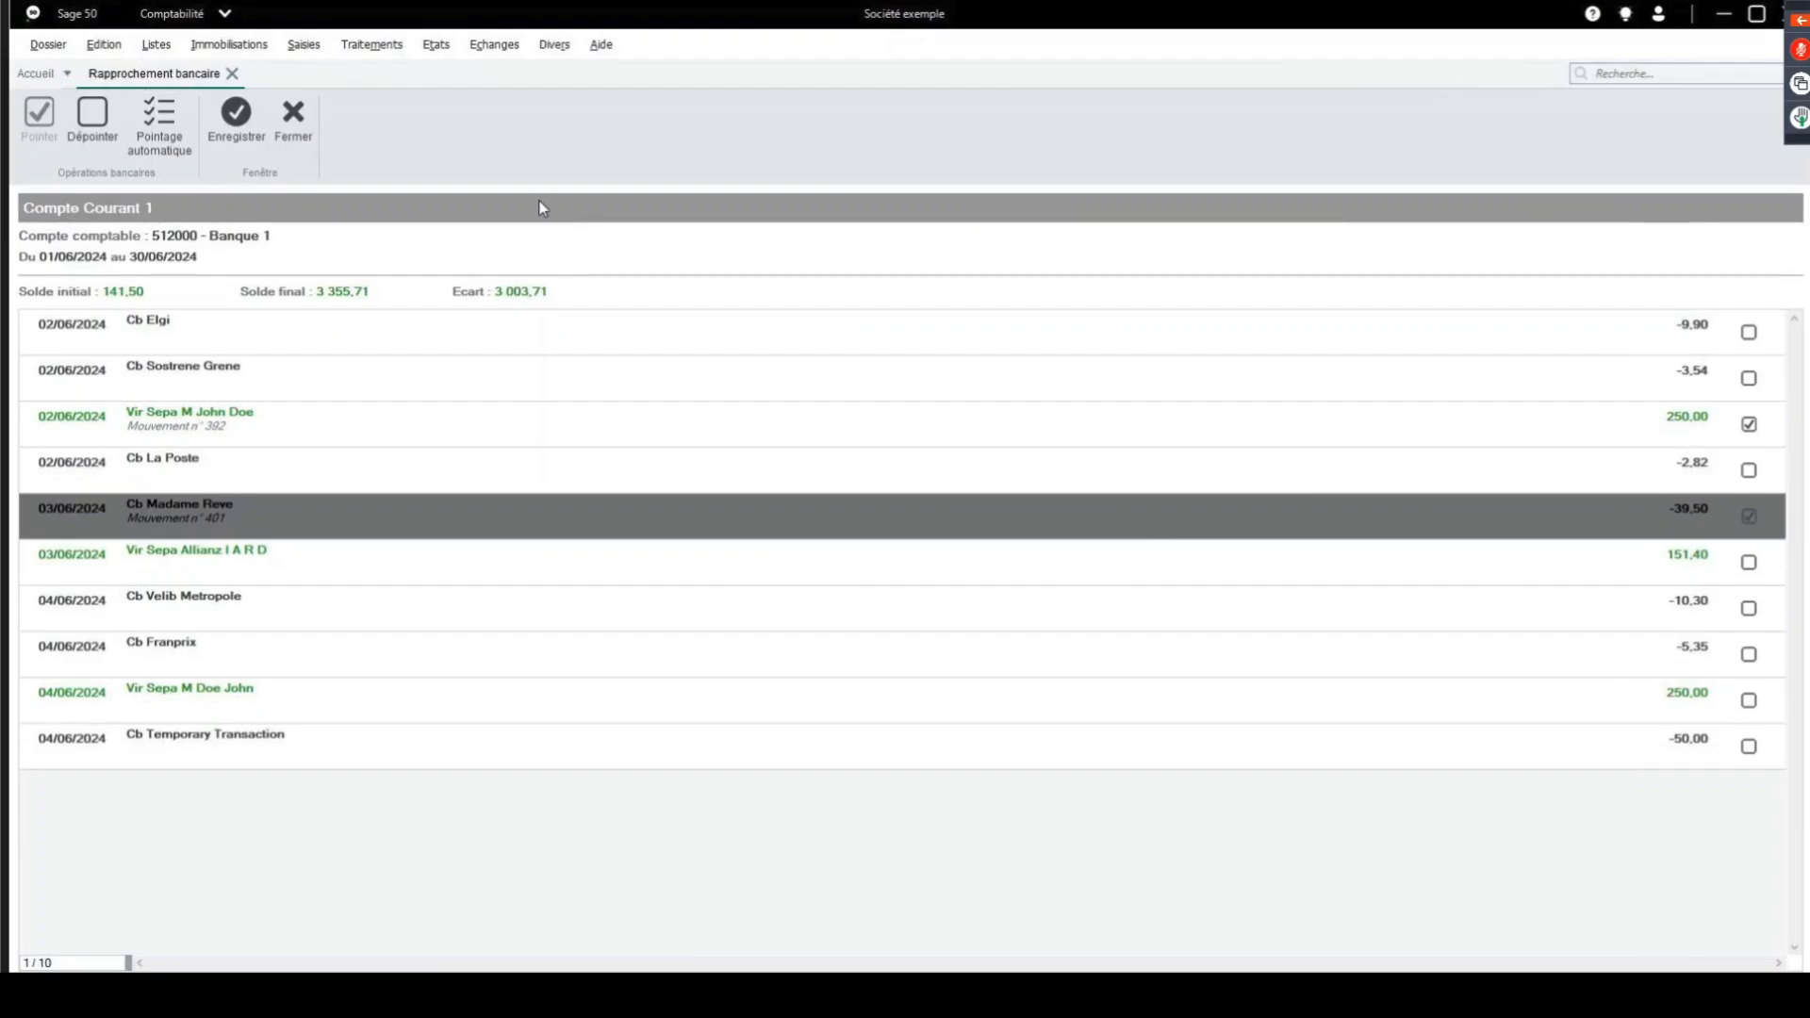
Save the bank reconciliation and select the "Etat de rapprochement bancaire" report in the enlarged report window.
click(230, 119)
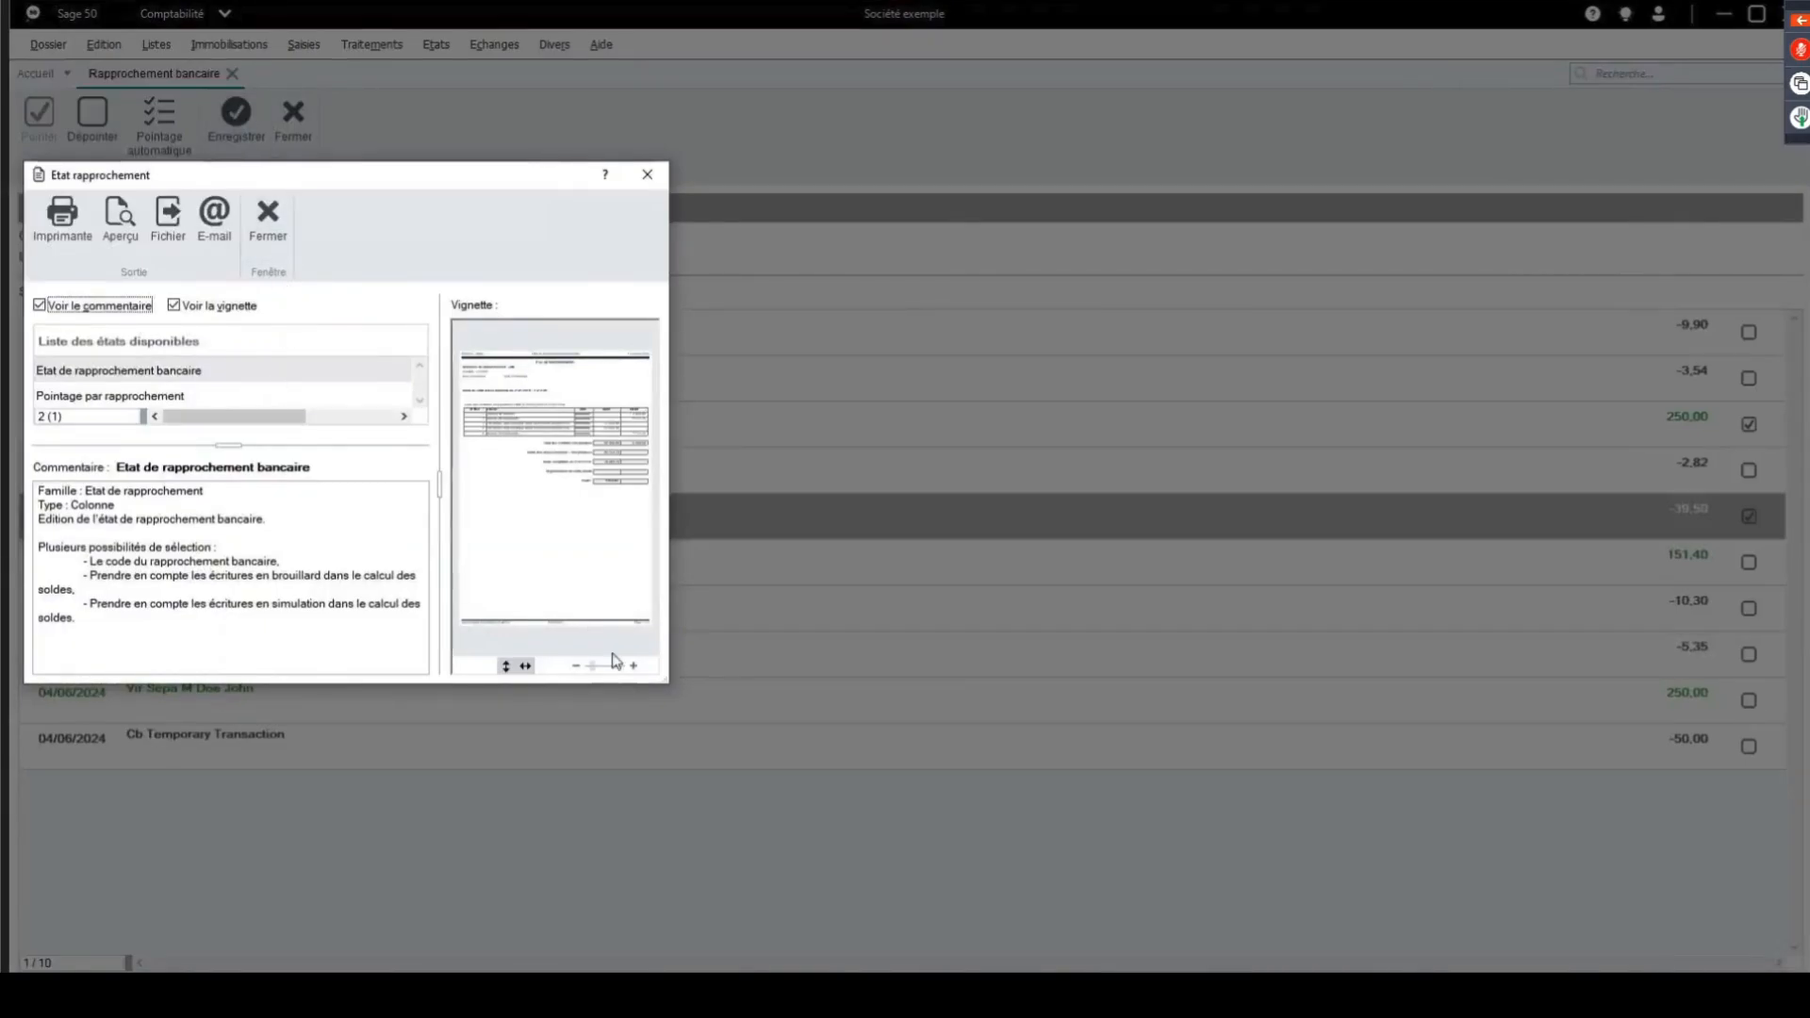
drag(671, 689, 750, 848)
click(146, 370)
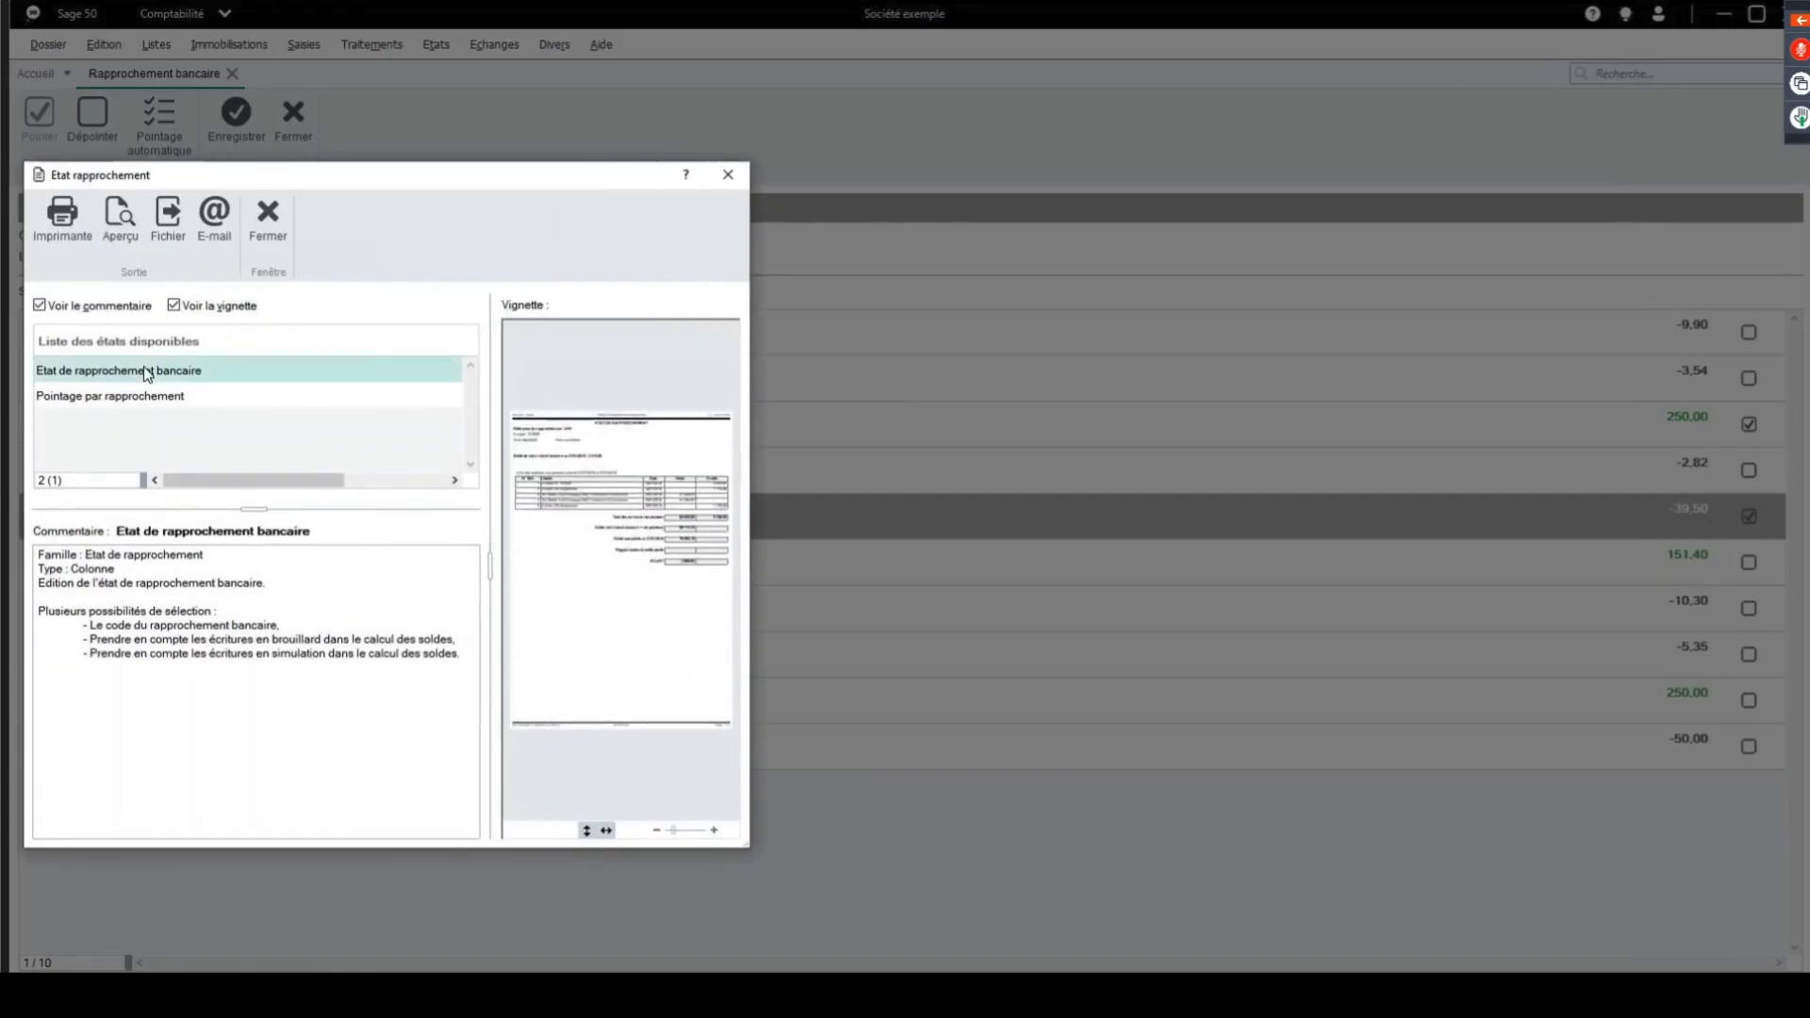
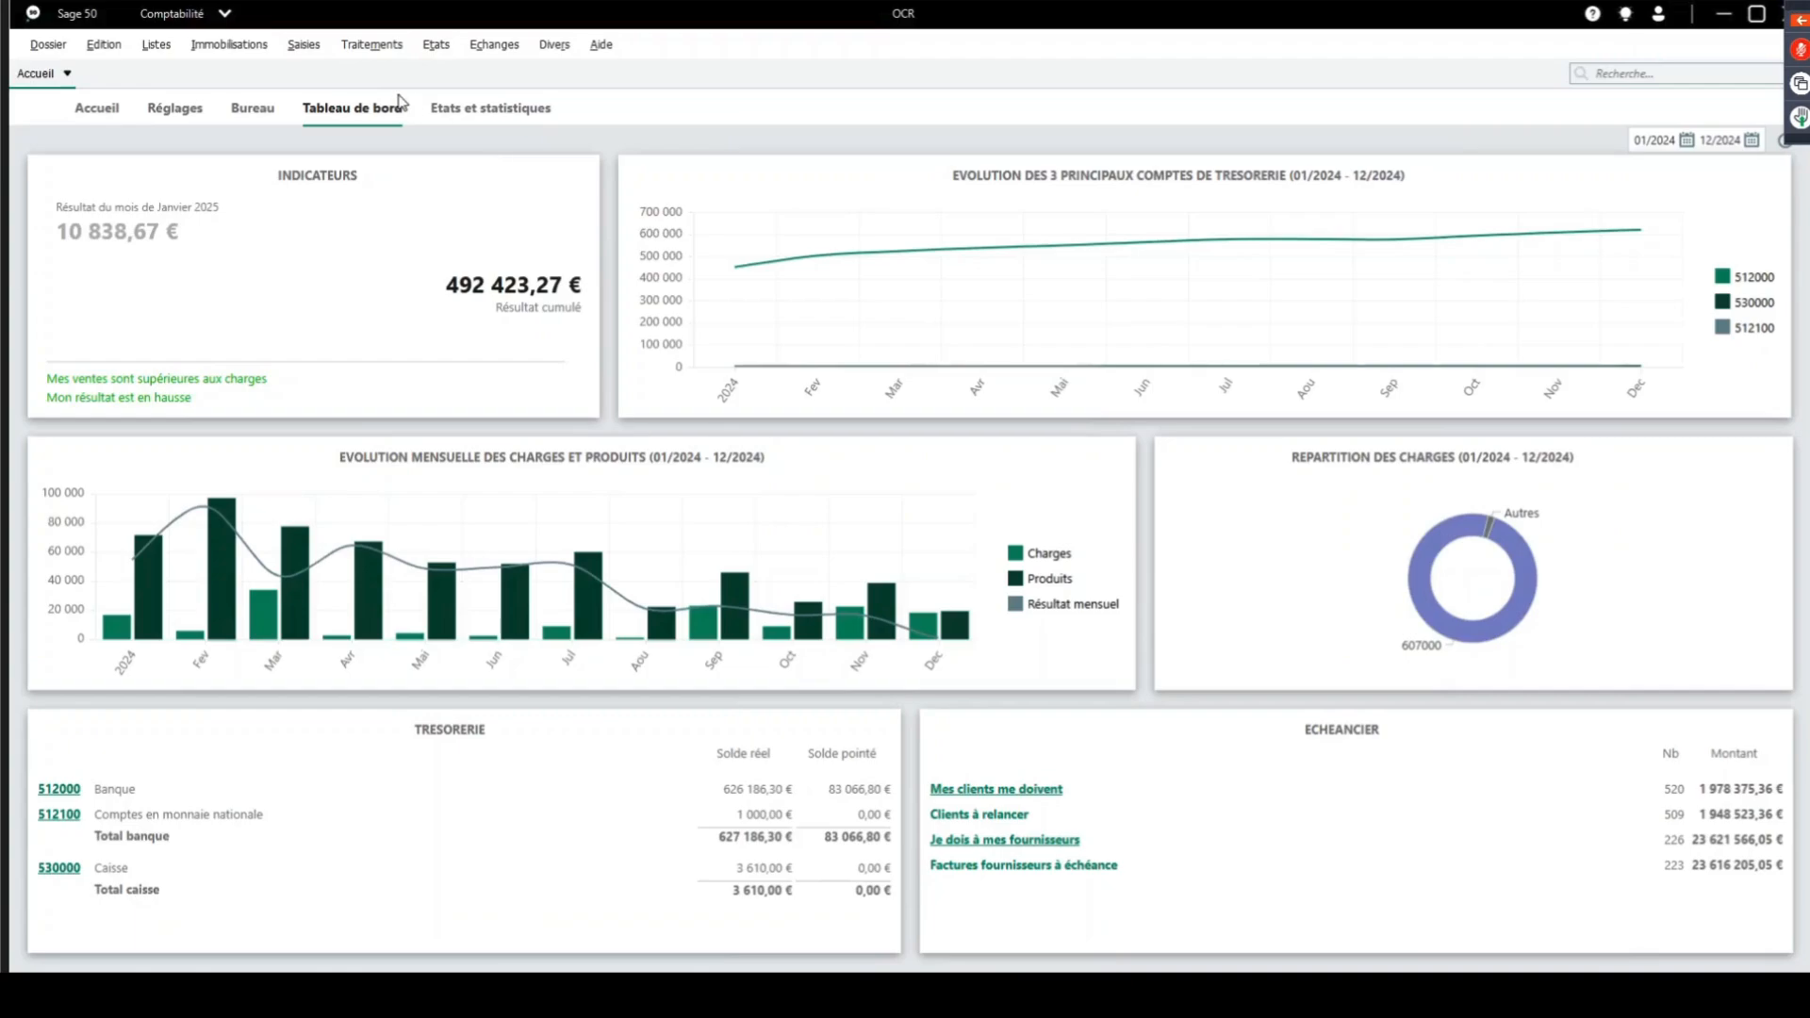
Open the purchase automation list (Automatisation des achats) in the OCR company file.
click(373, 47)
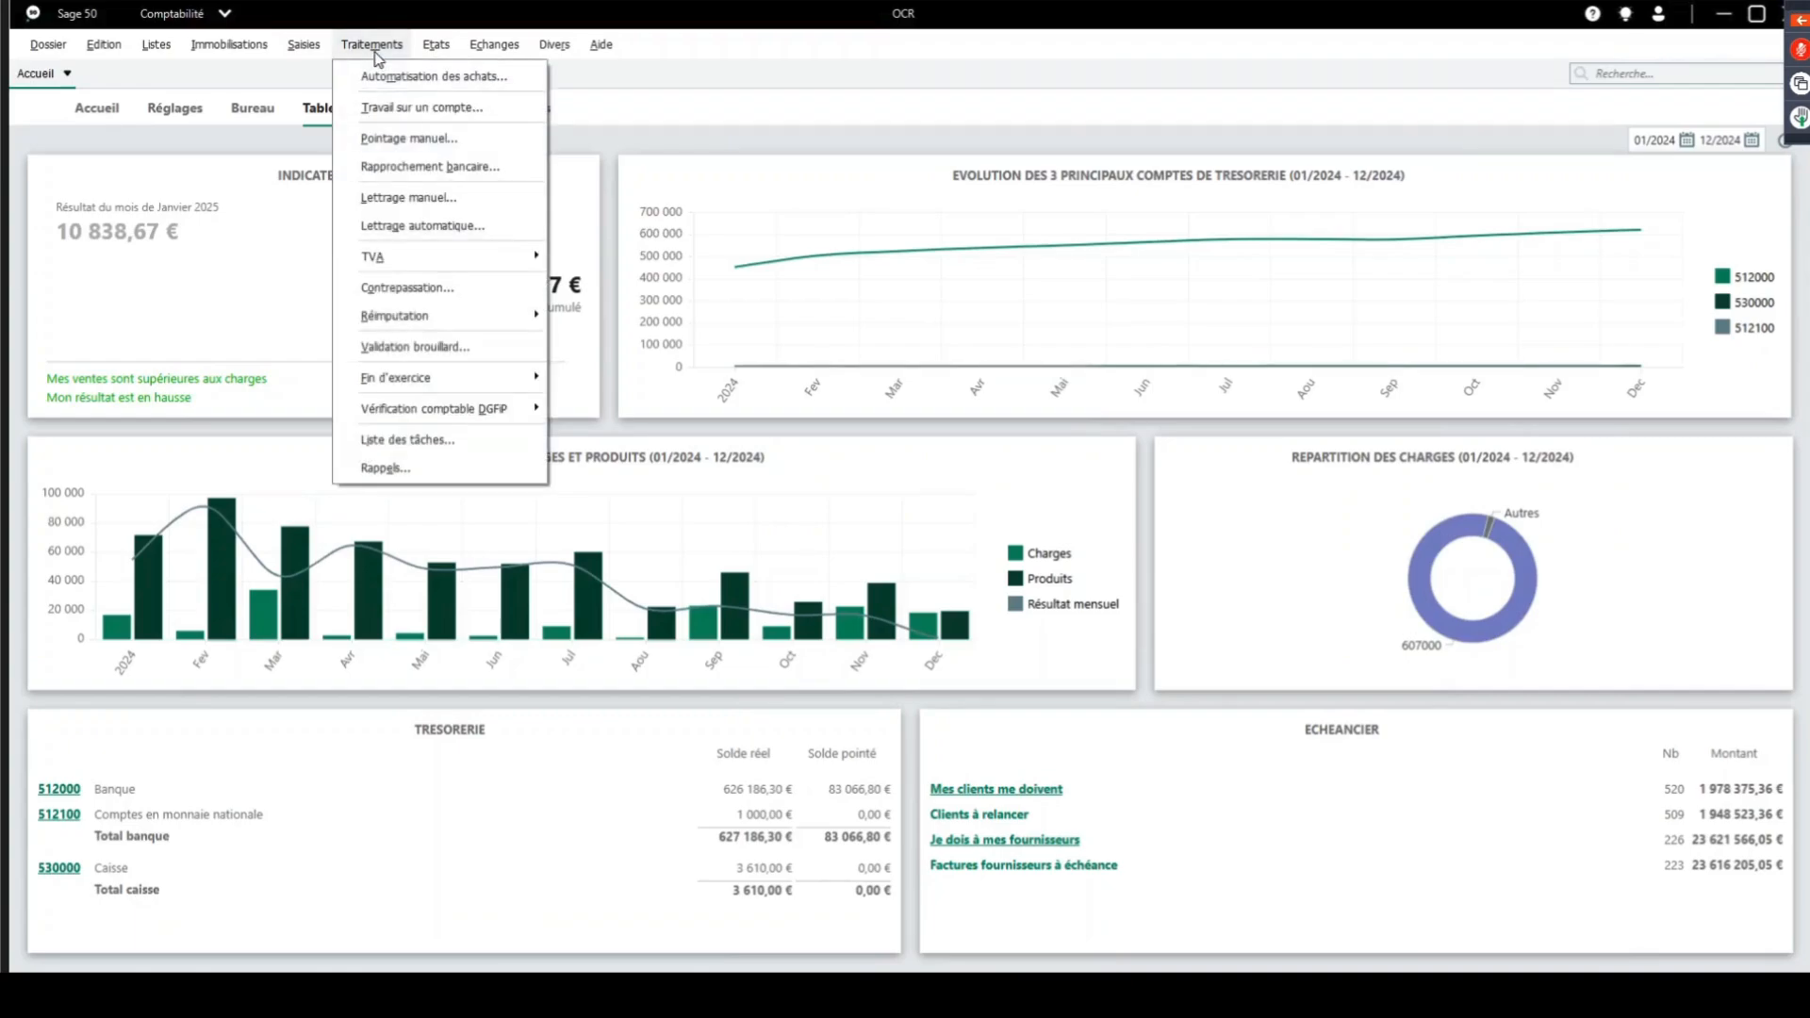
click(383, 76)
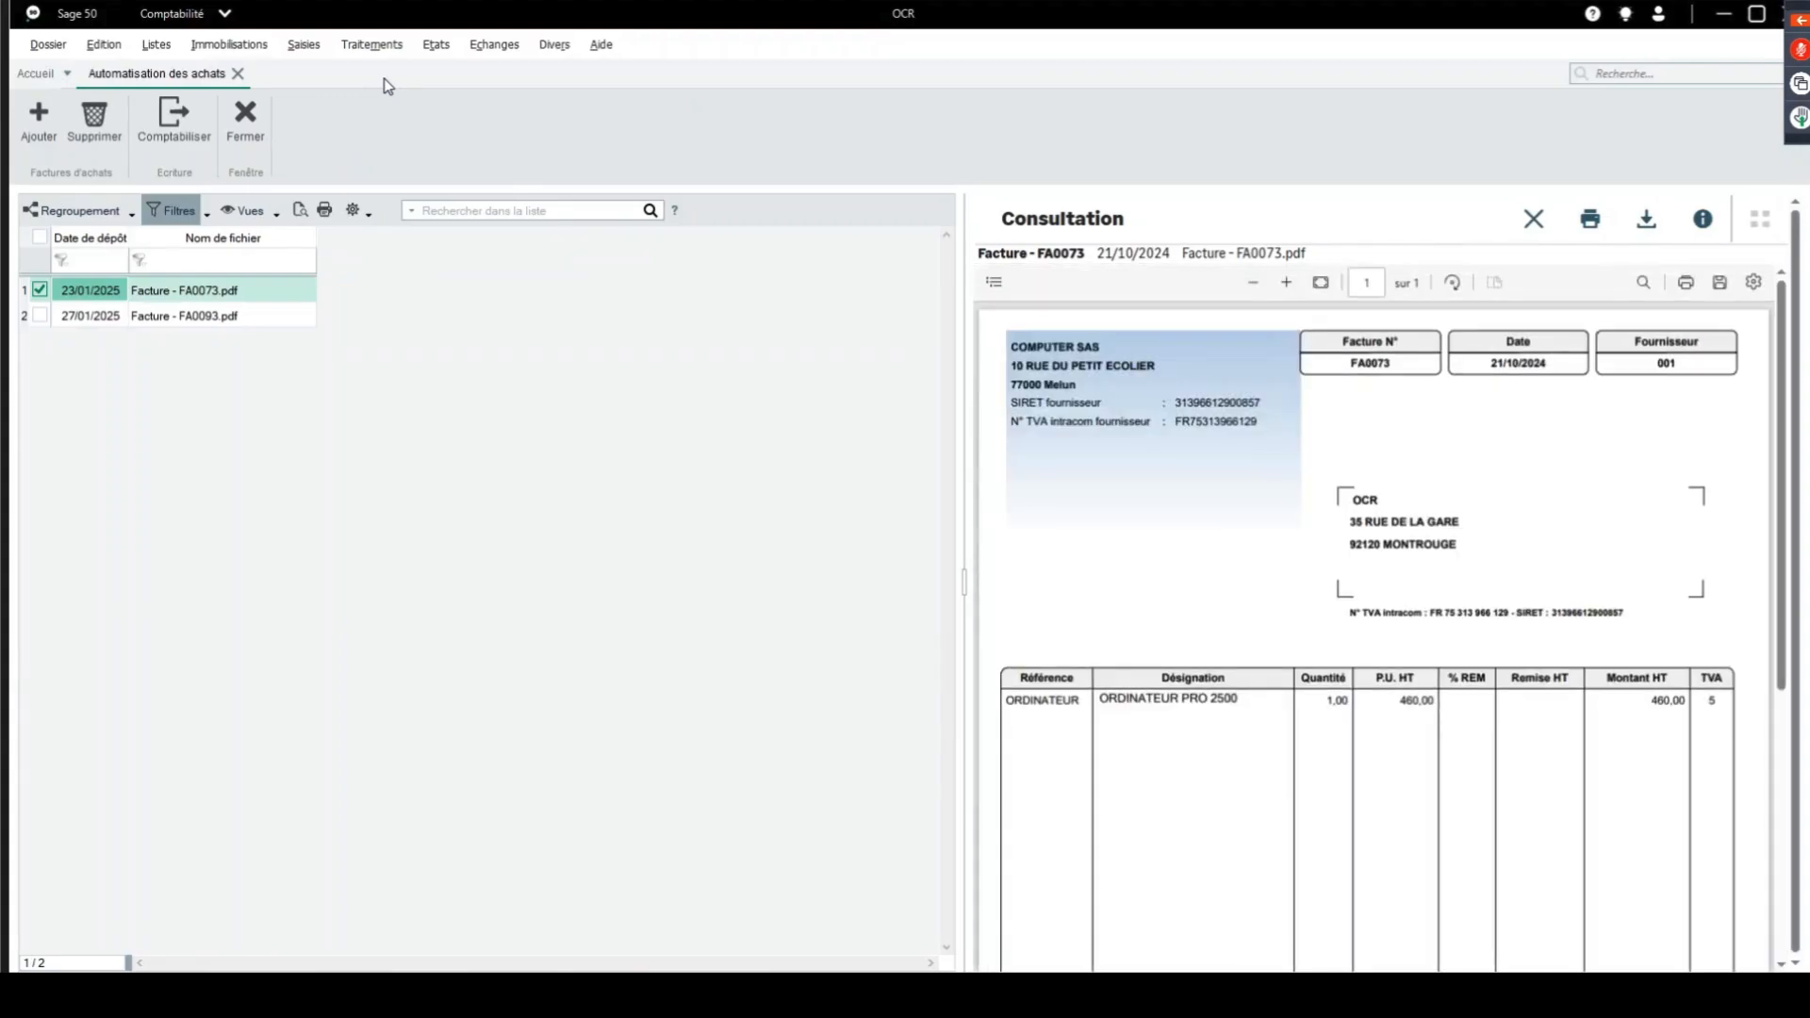
click(40, 116)
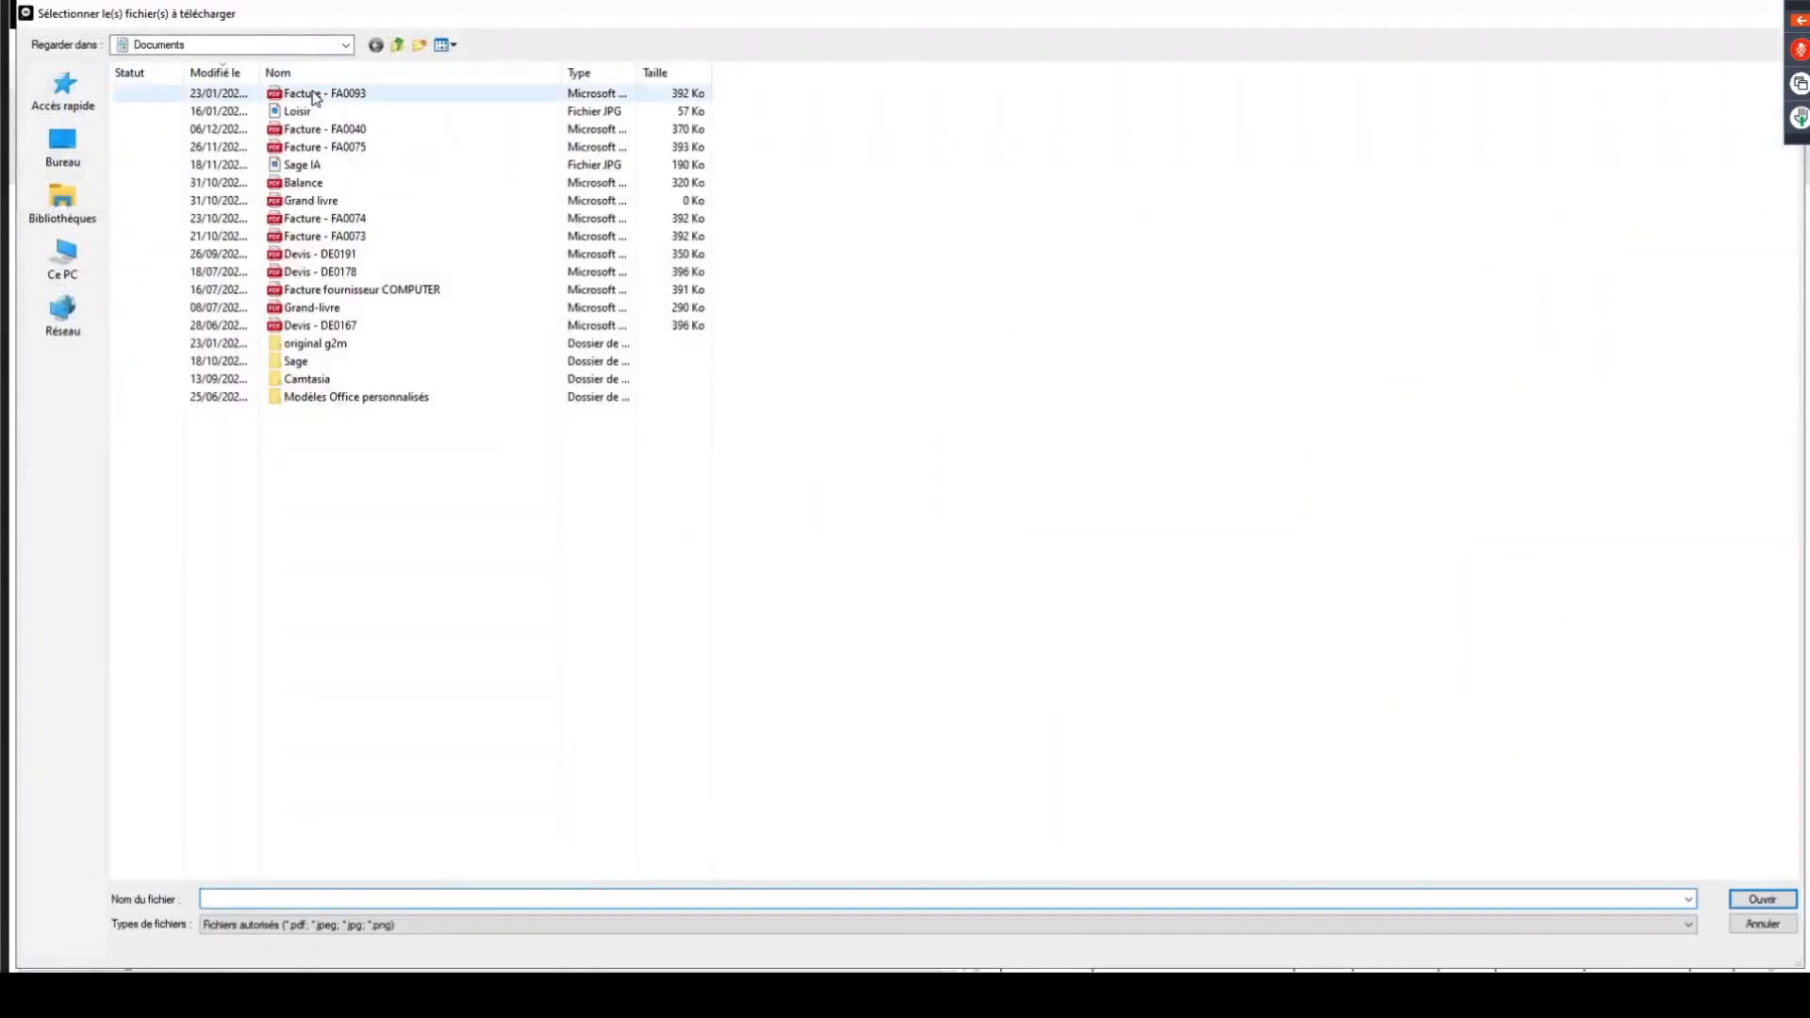
click(314, 95)
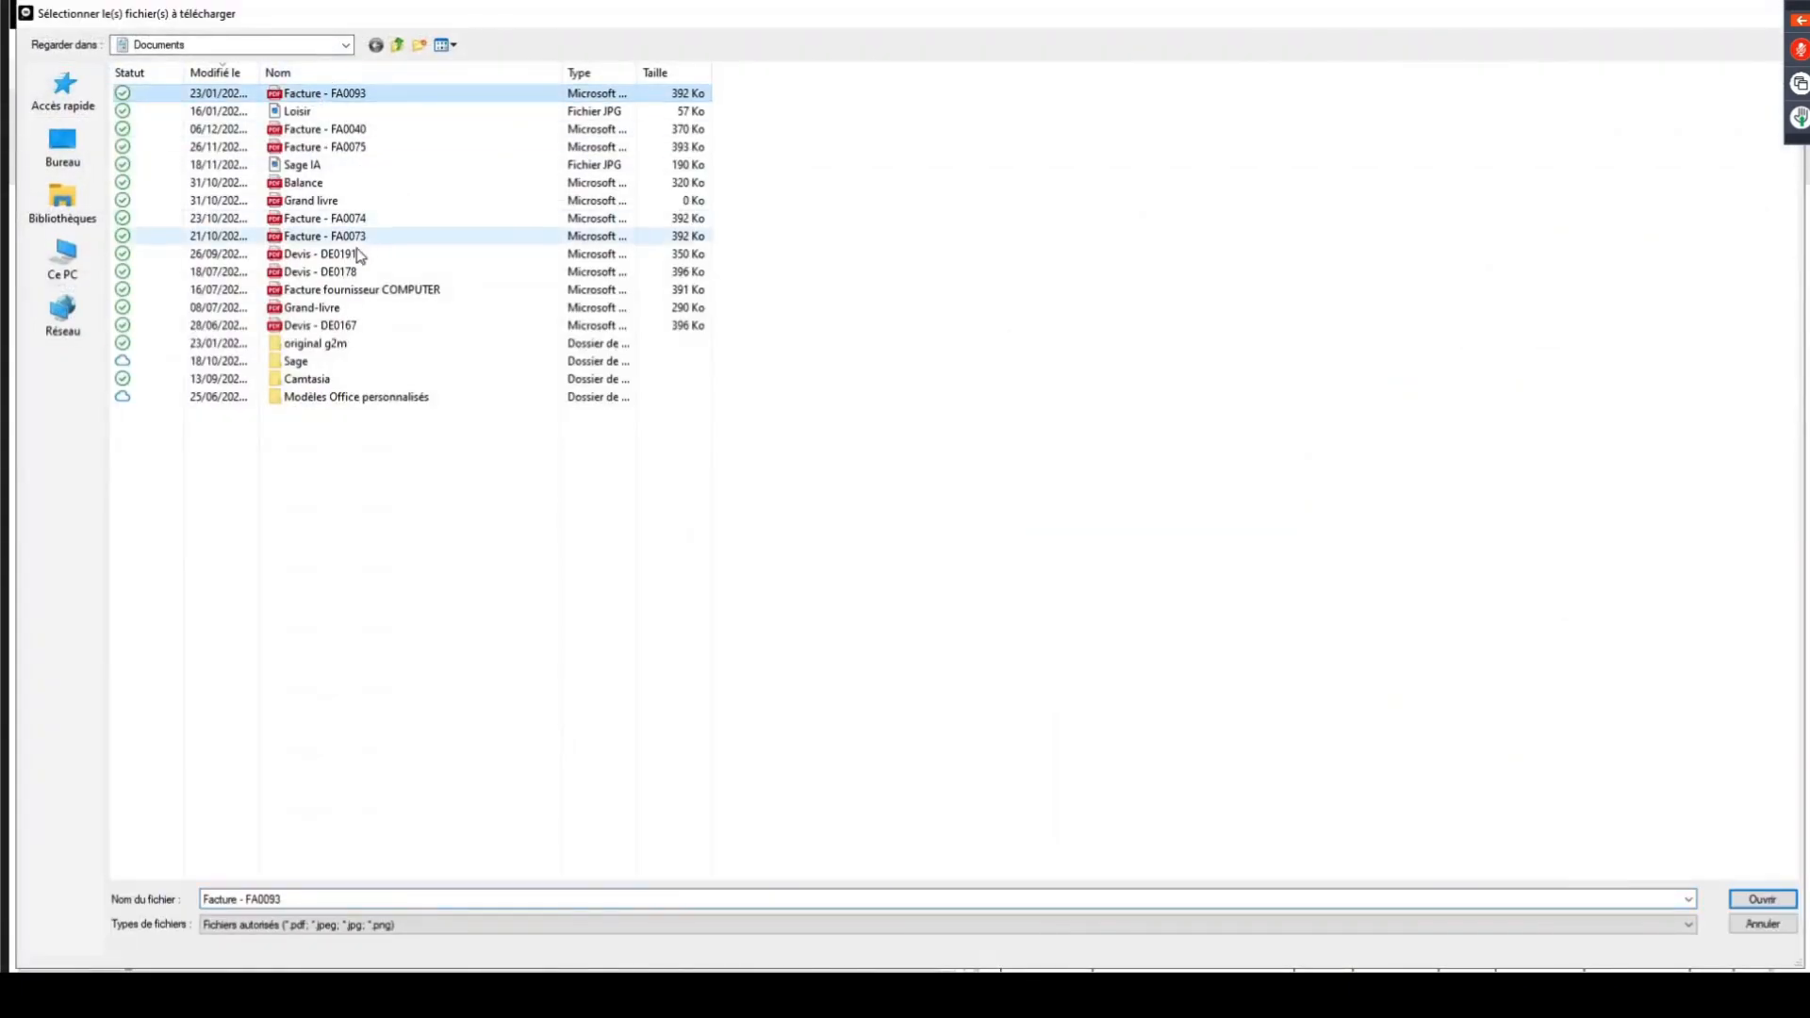
shift+click(323, 326)
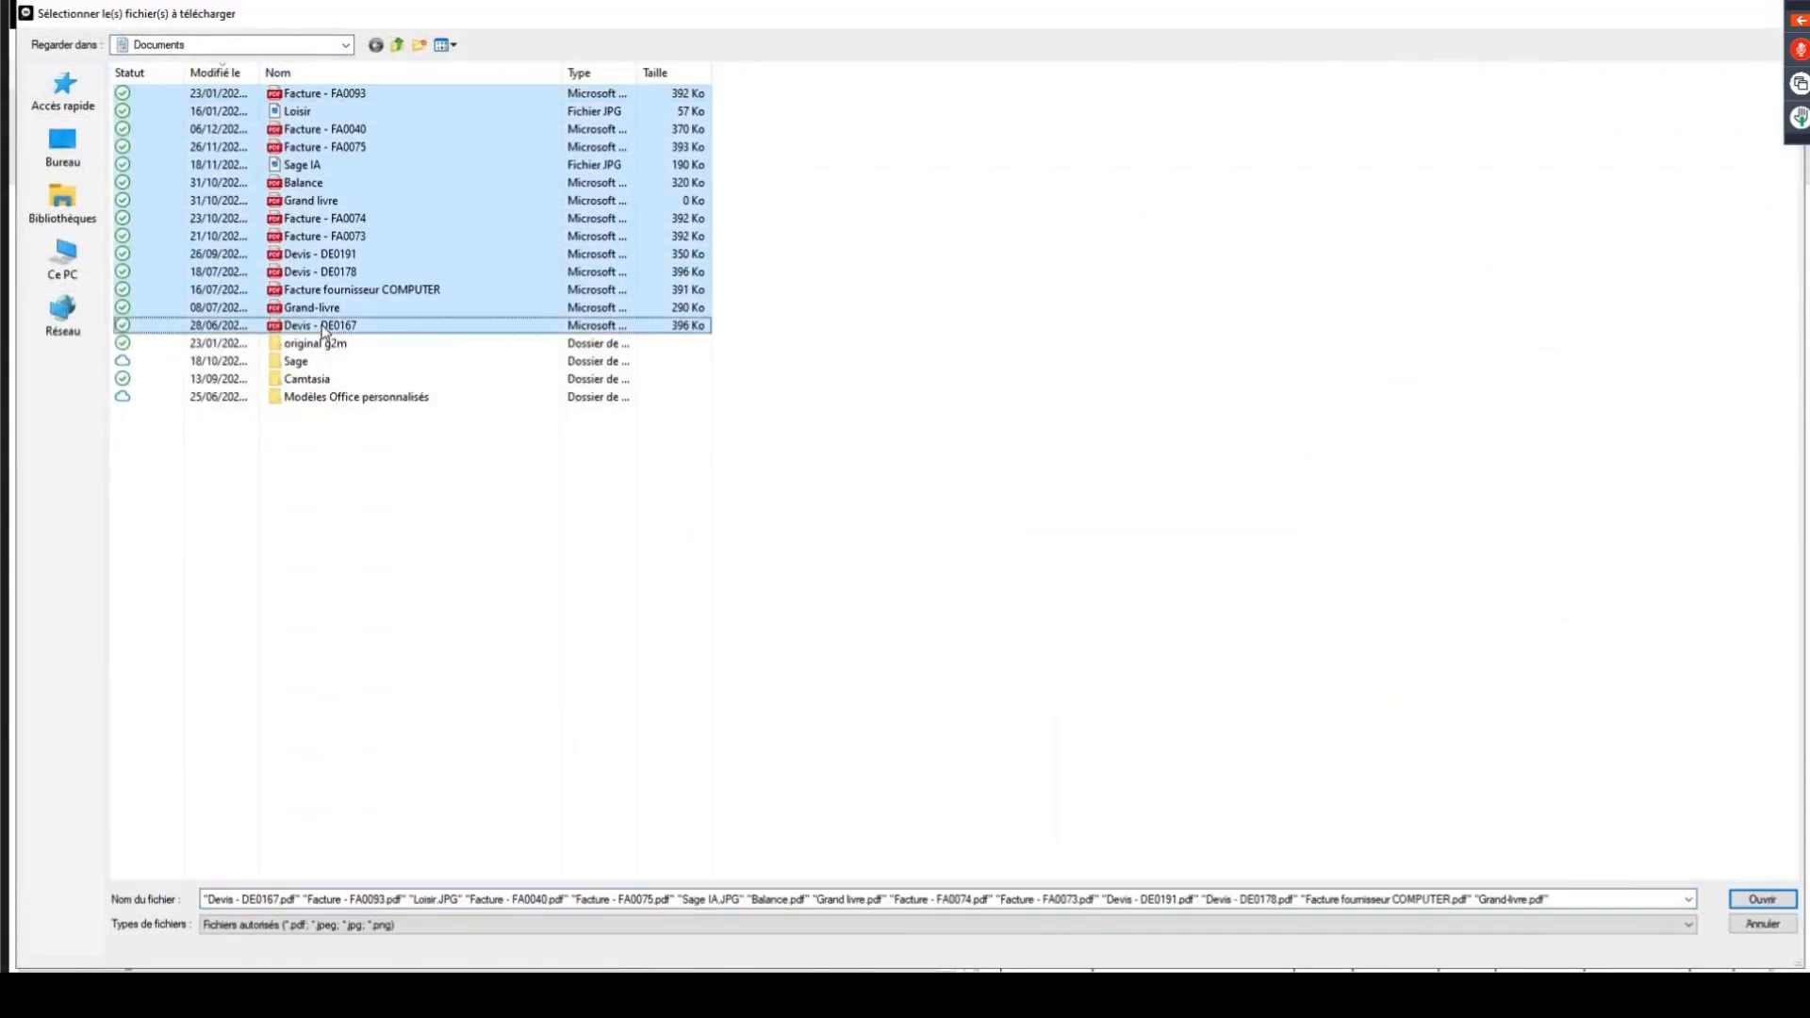
click(1763, 926)
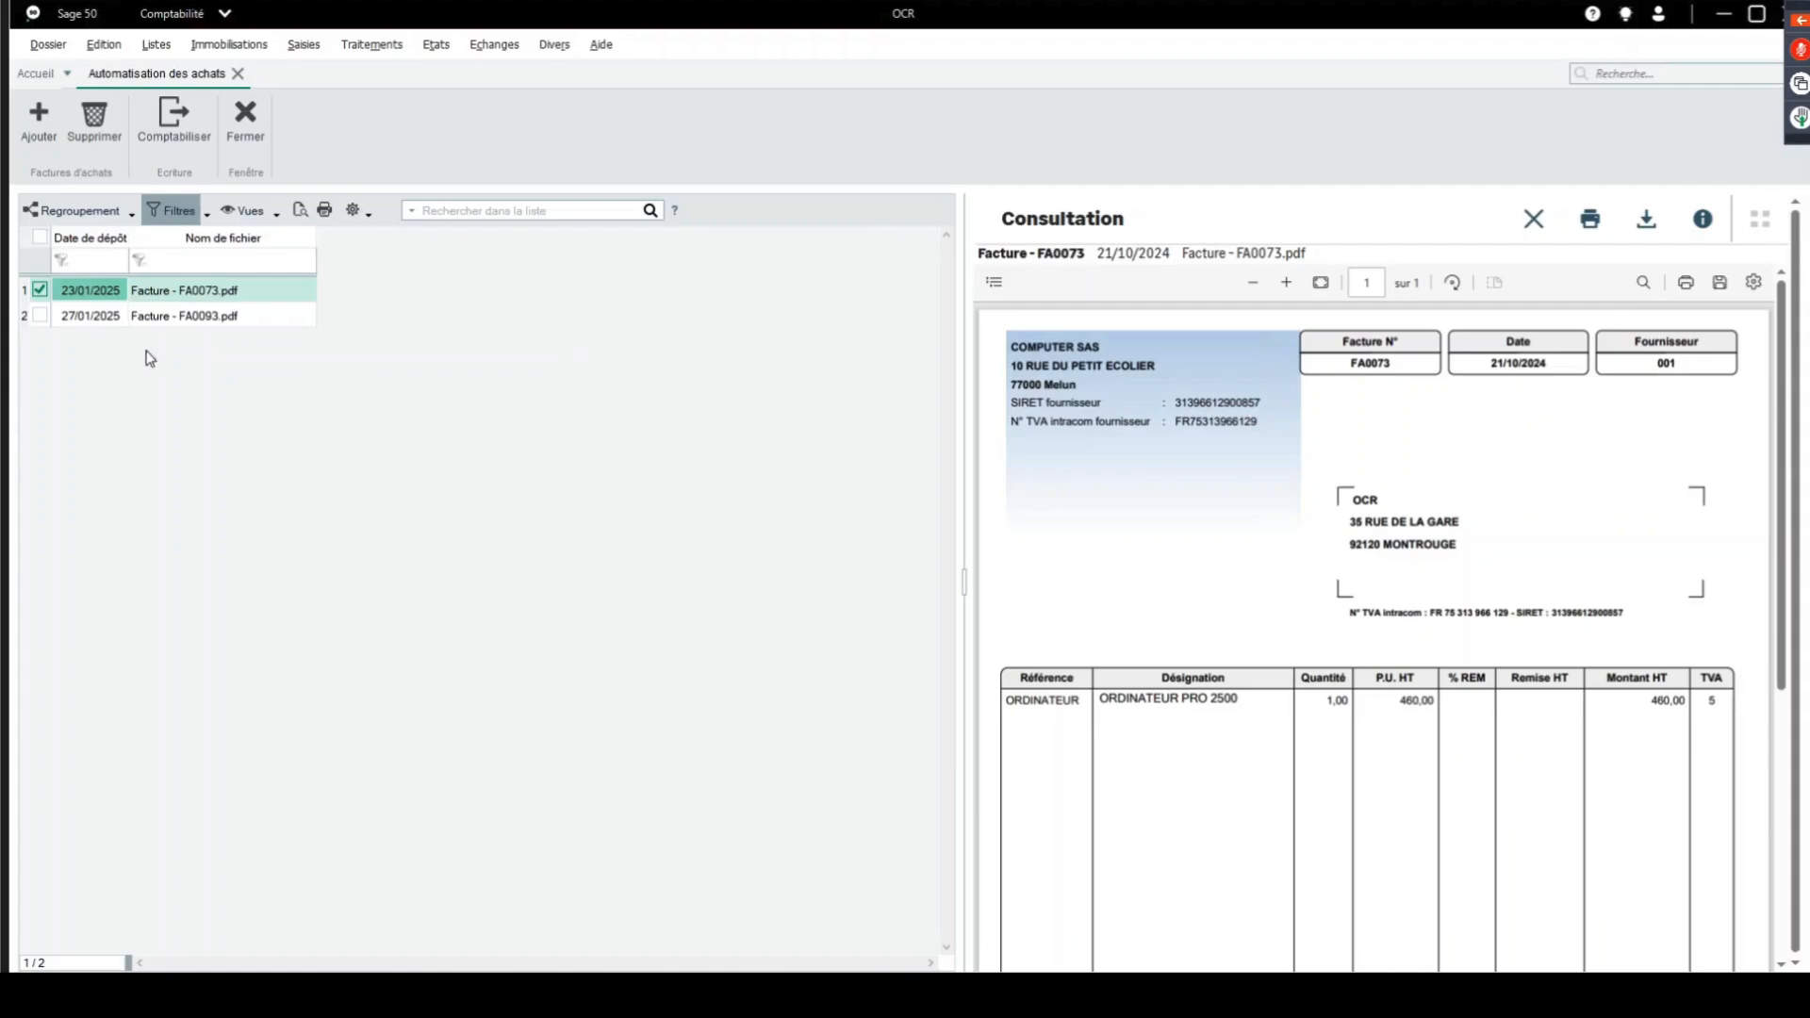
Generate the purchase entry from Facture - FA0093.pdf, continuing despite its earlier OCR processing, and save it as Brouillard.
click(139, 322)
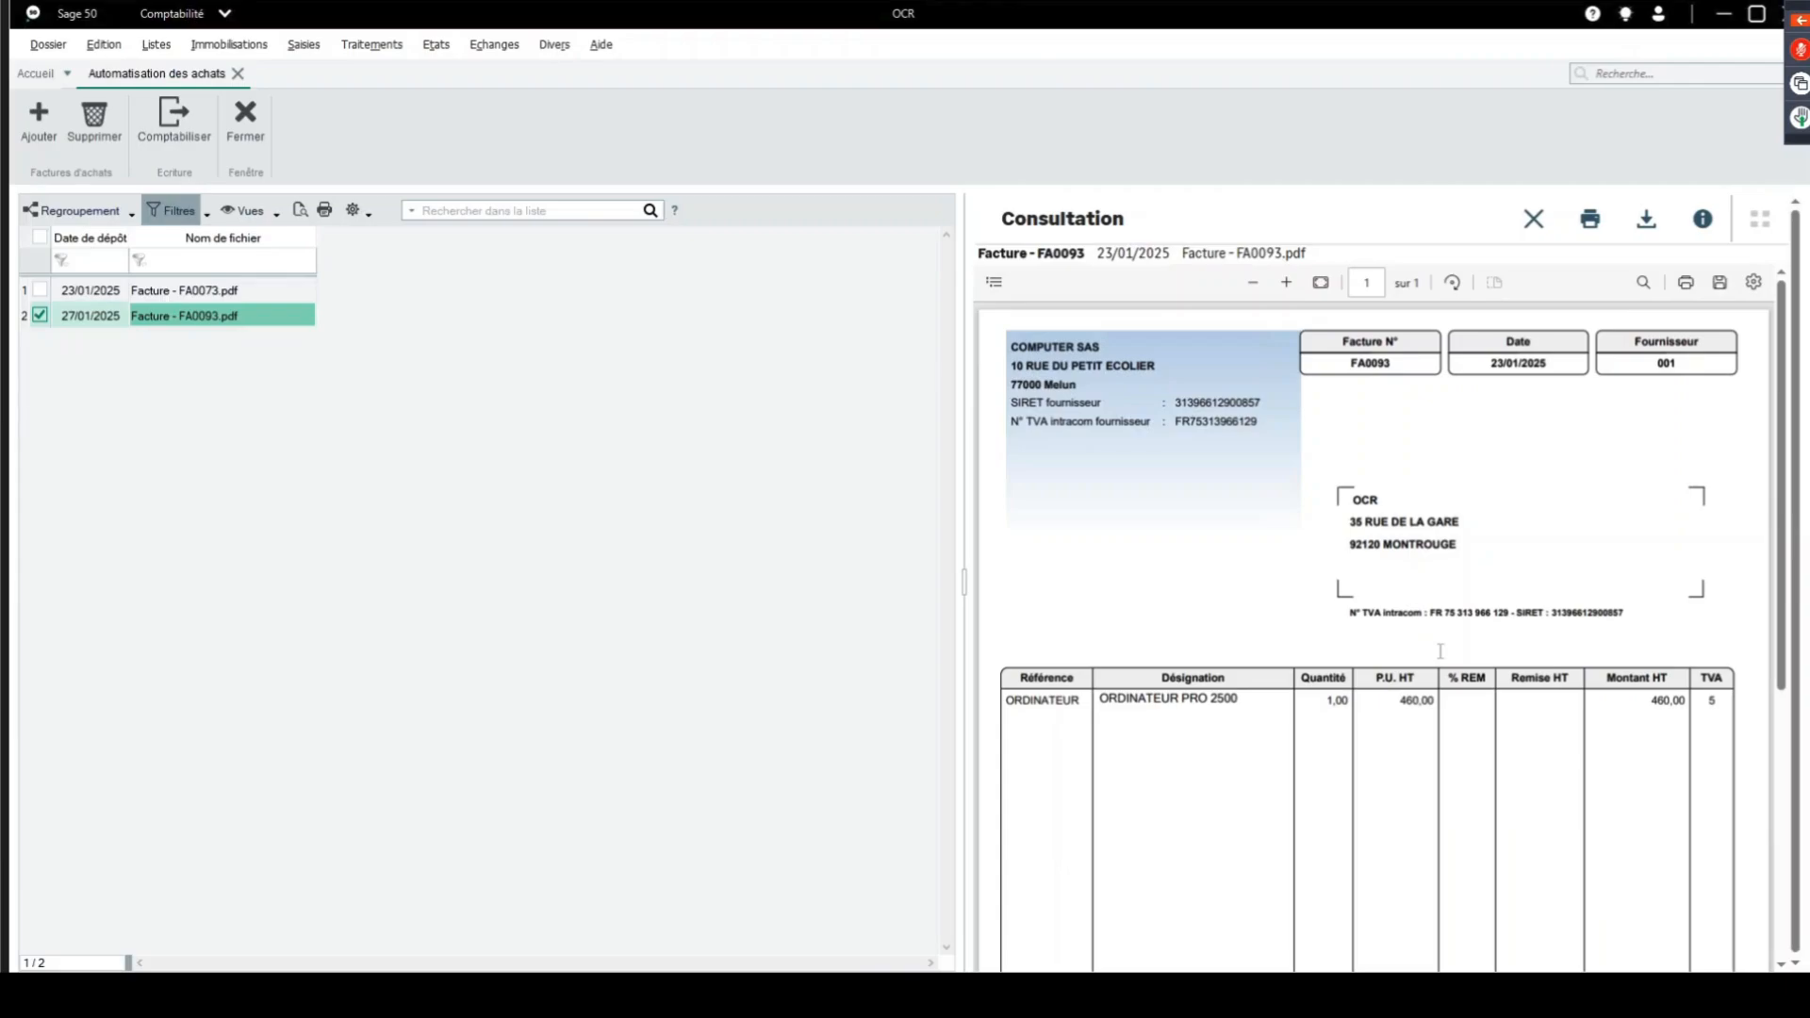
click(174, 126)
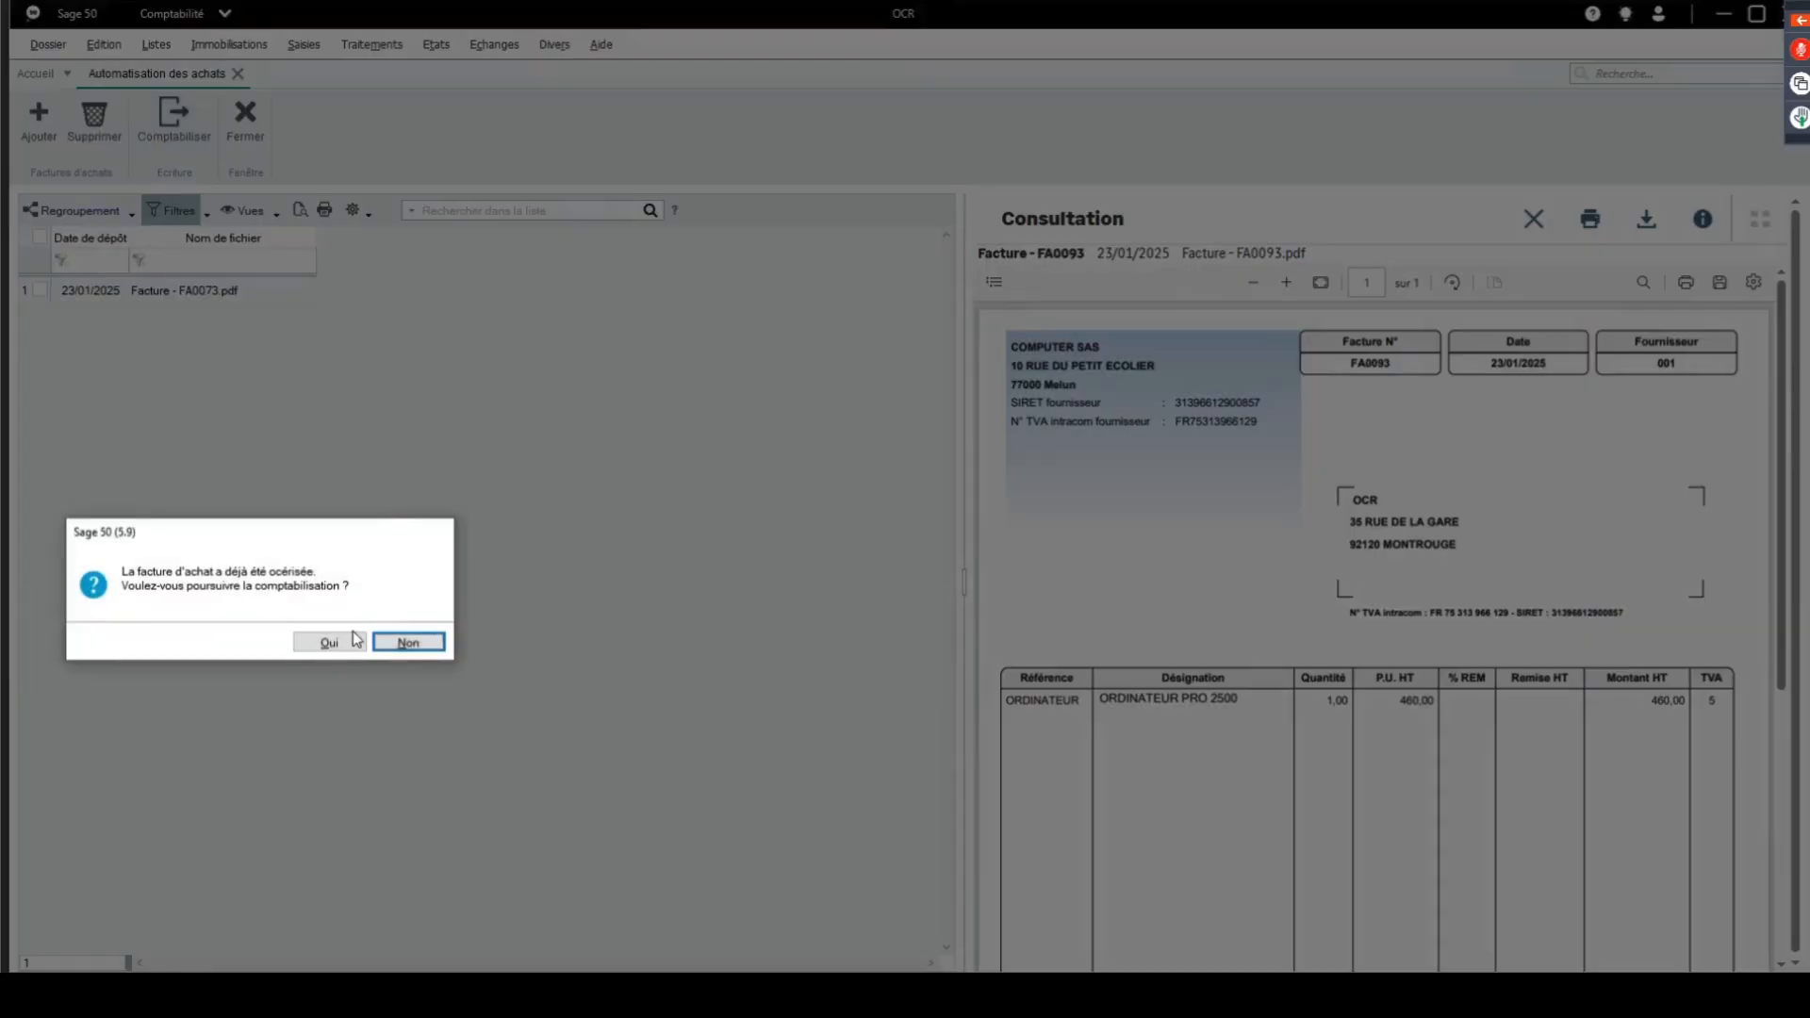
click(322, 639)
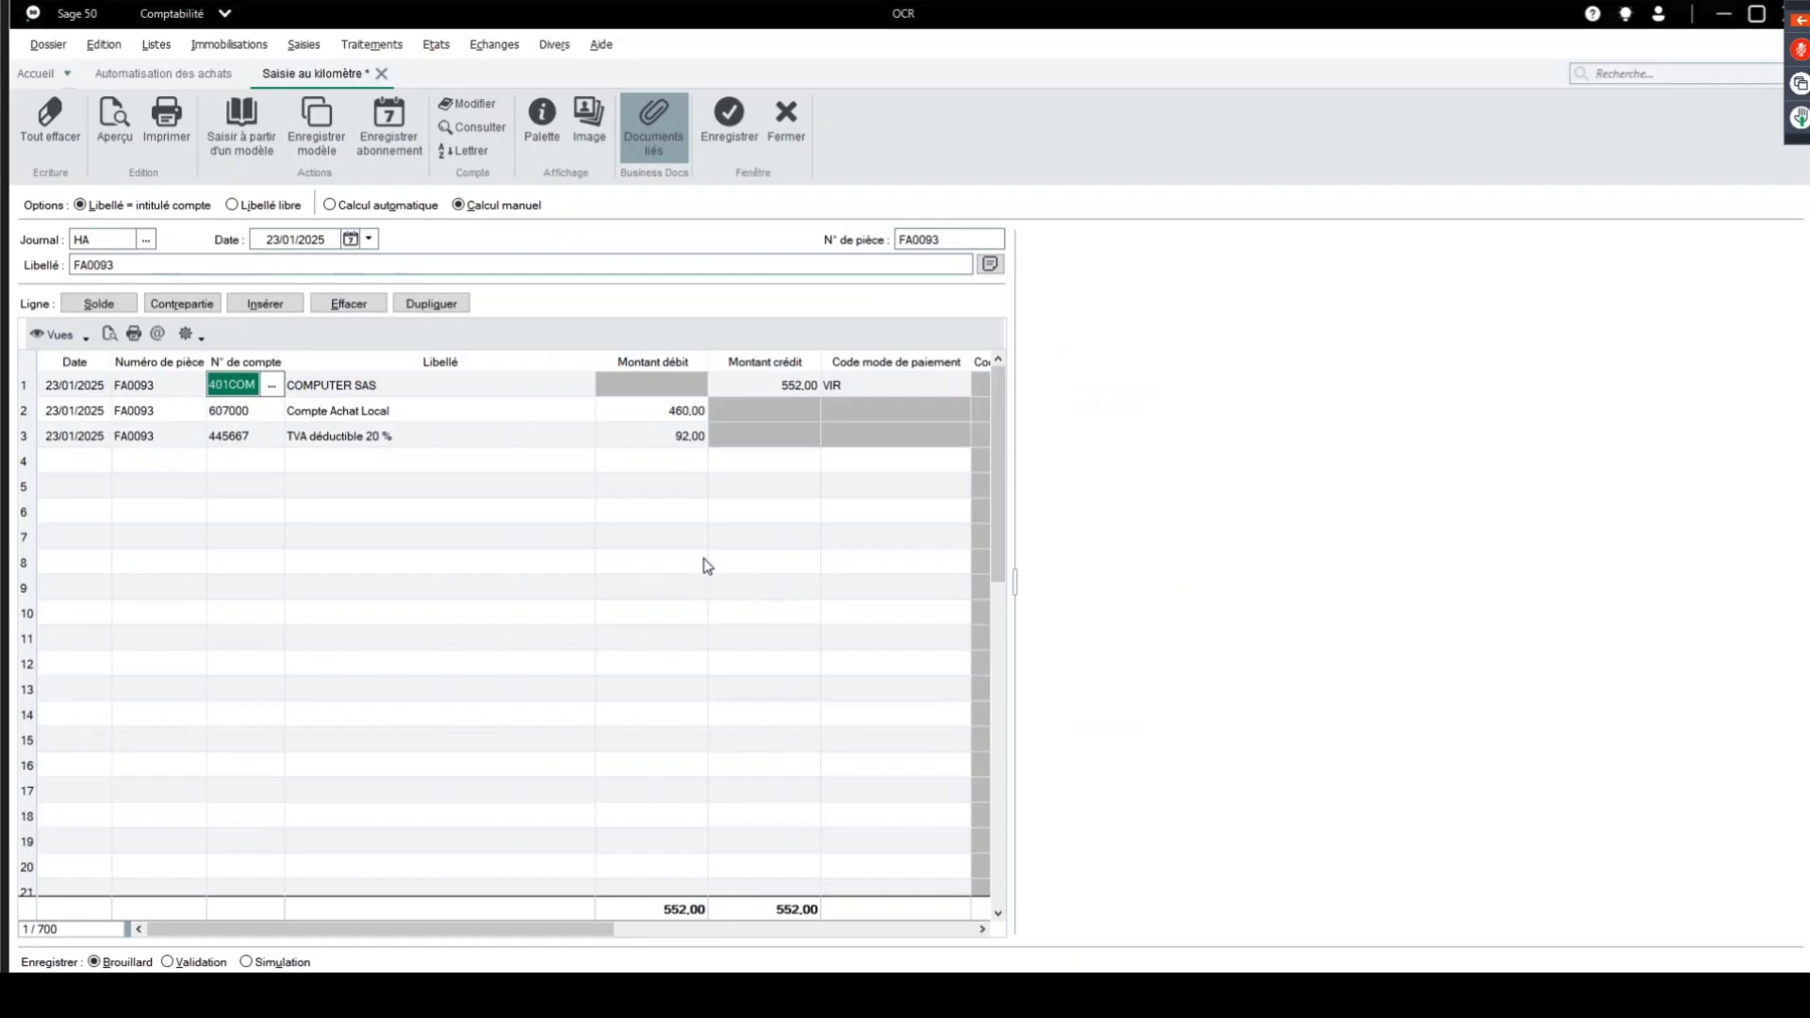
click(805, 539)
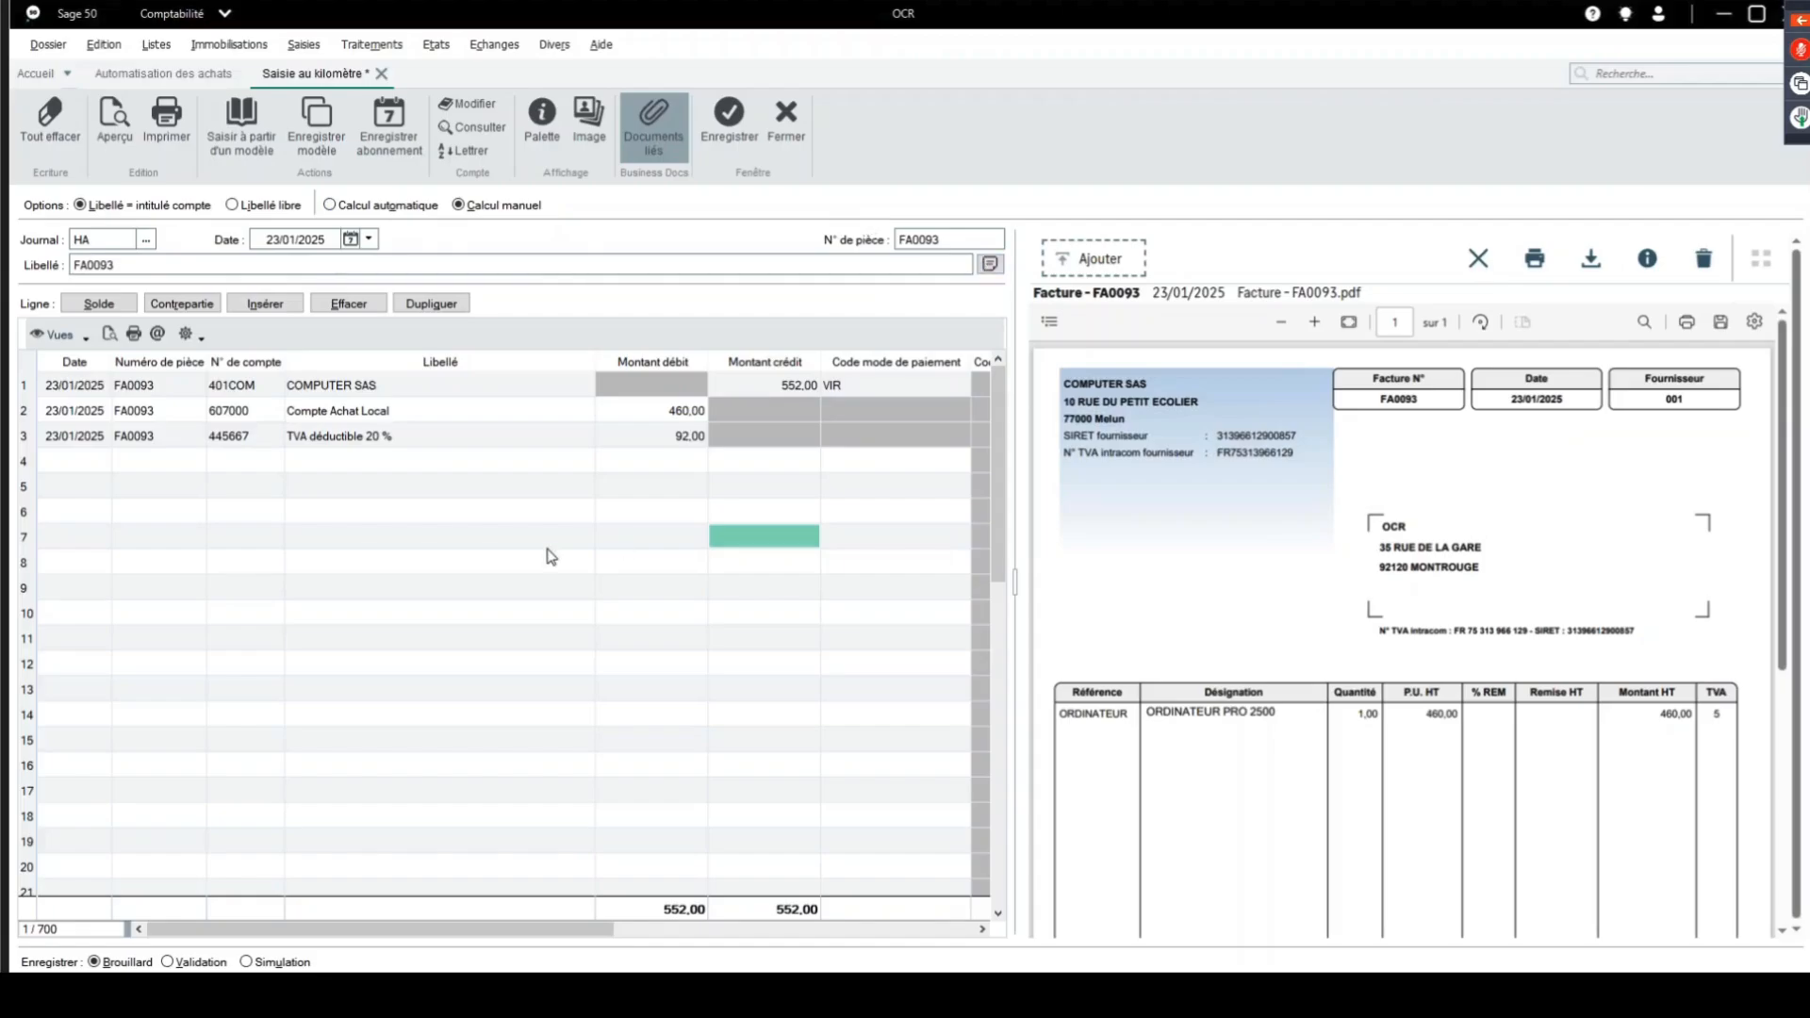
click(653, 646)
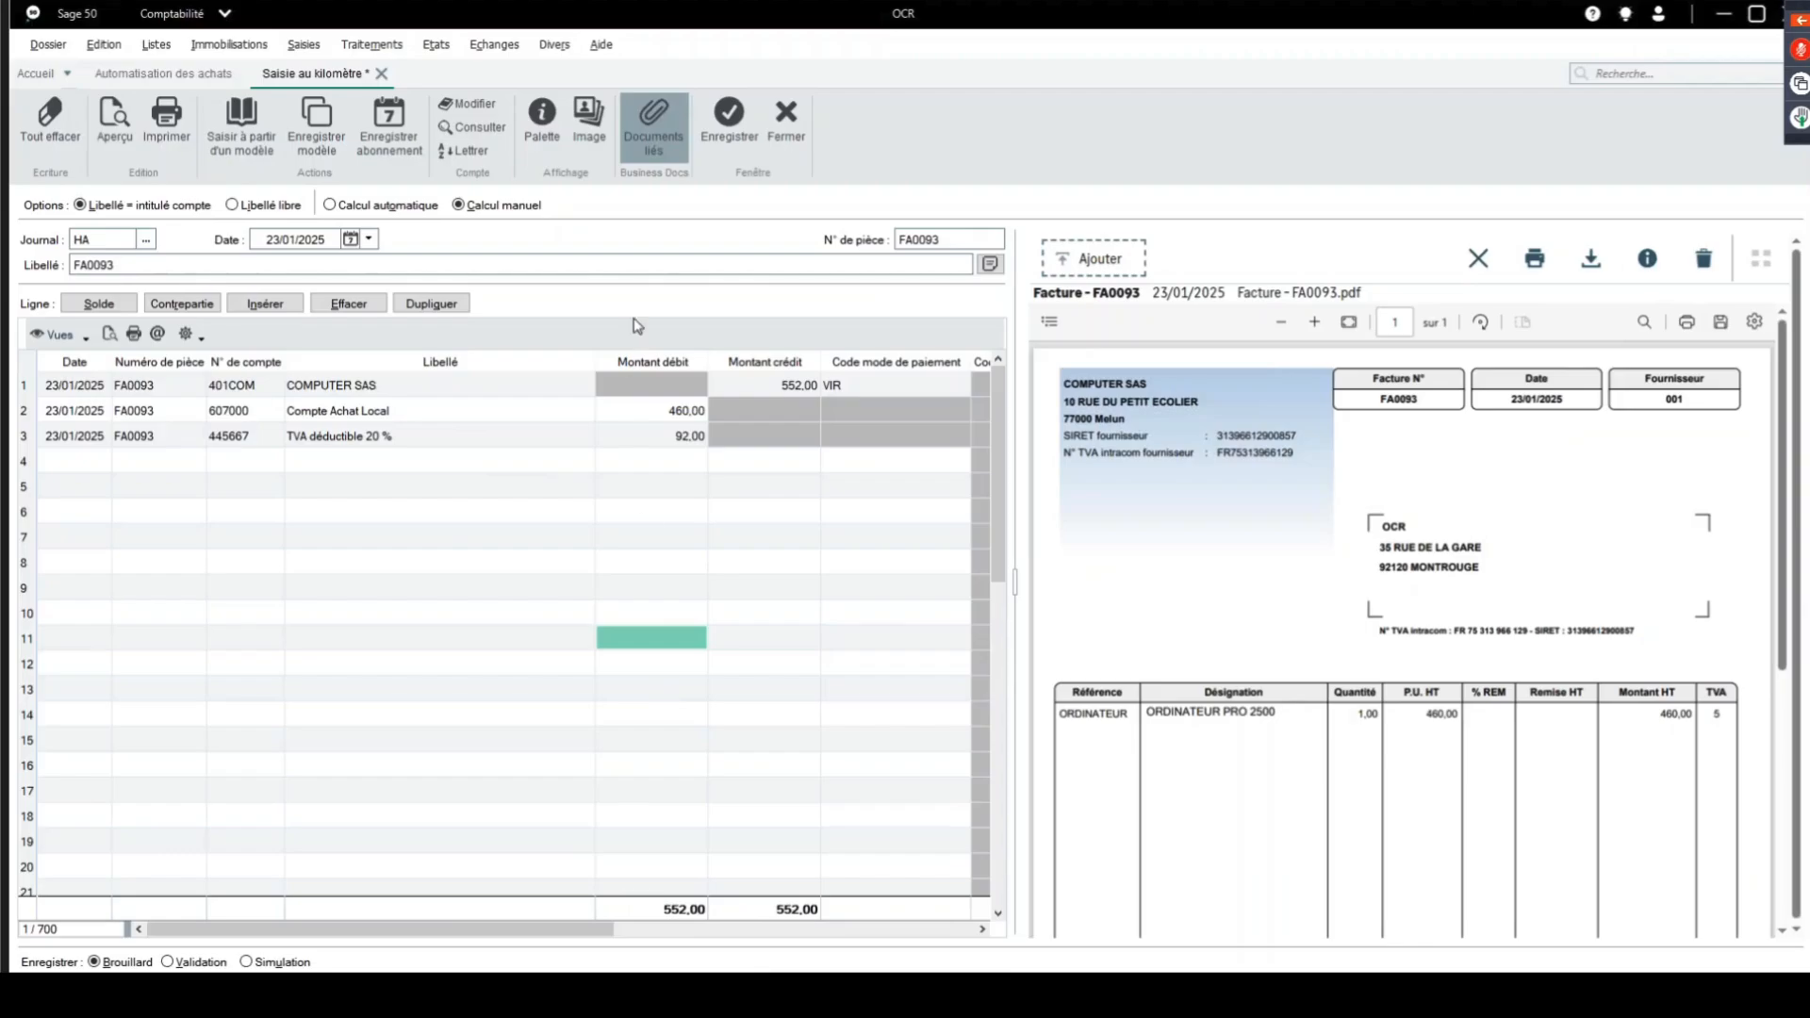
click(719, 119)
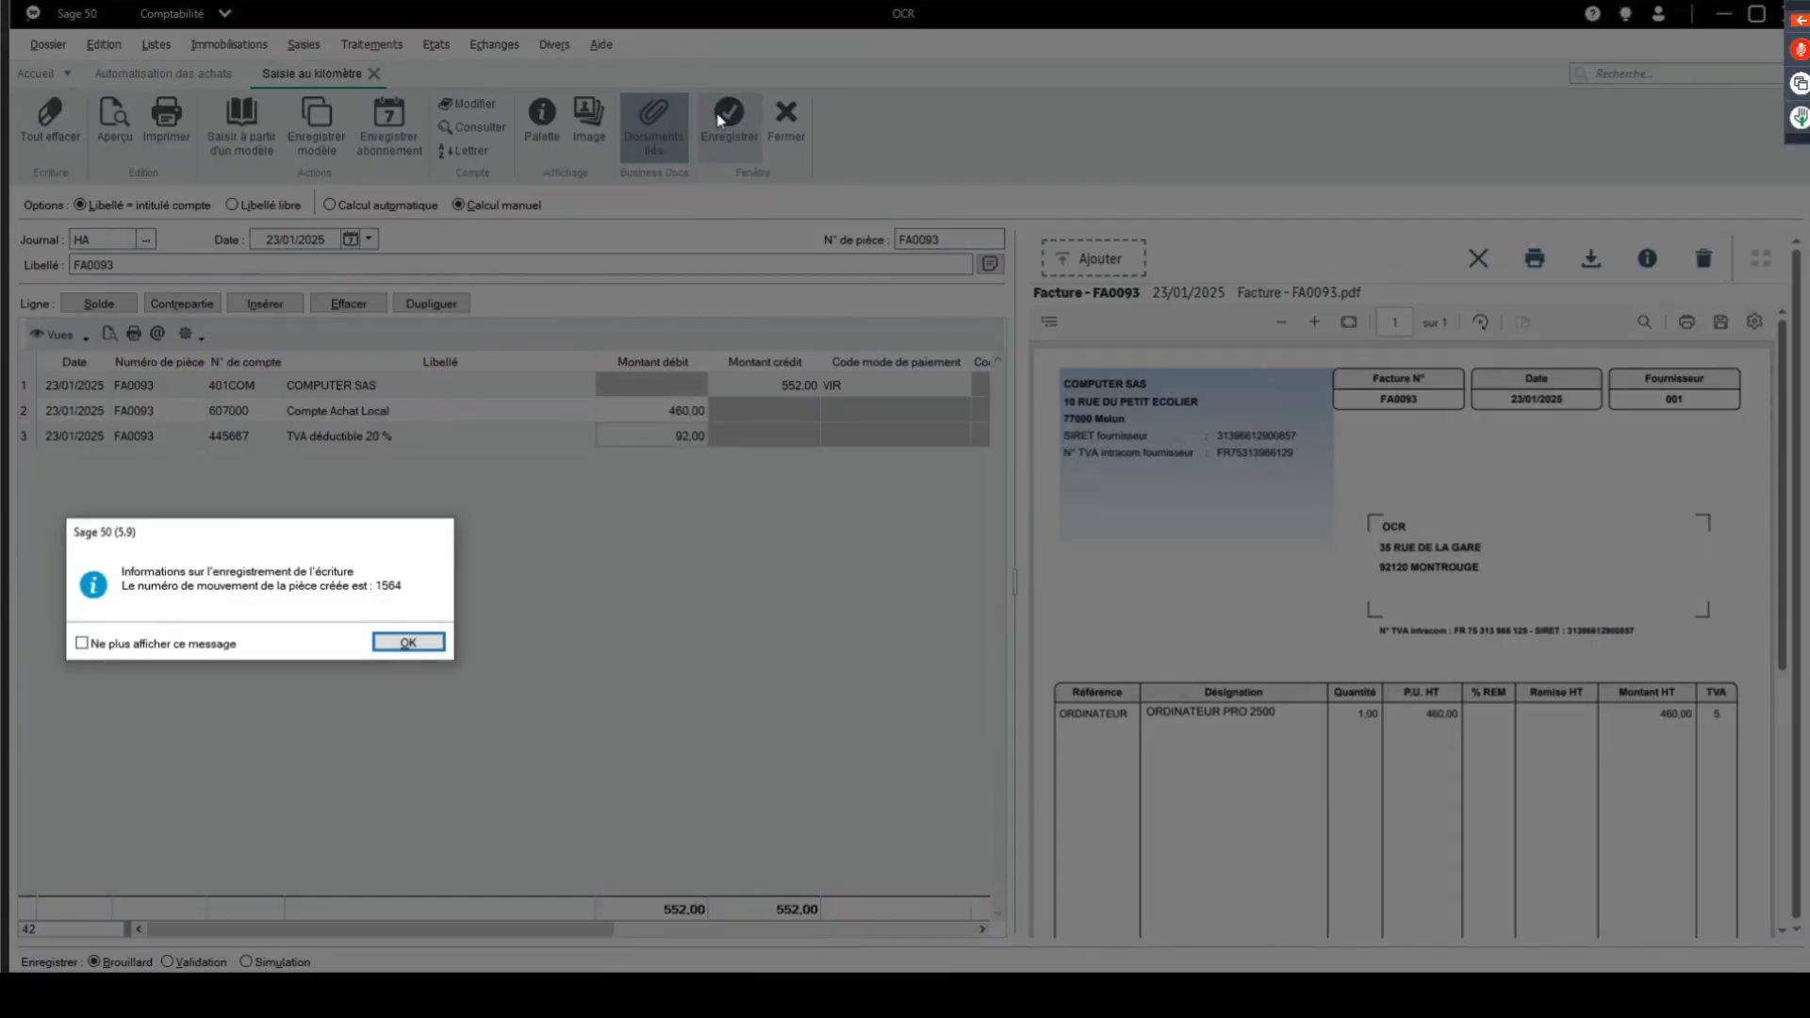
click(406, 642)
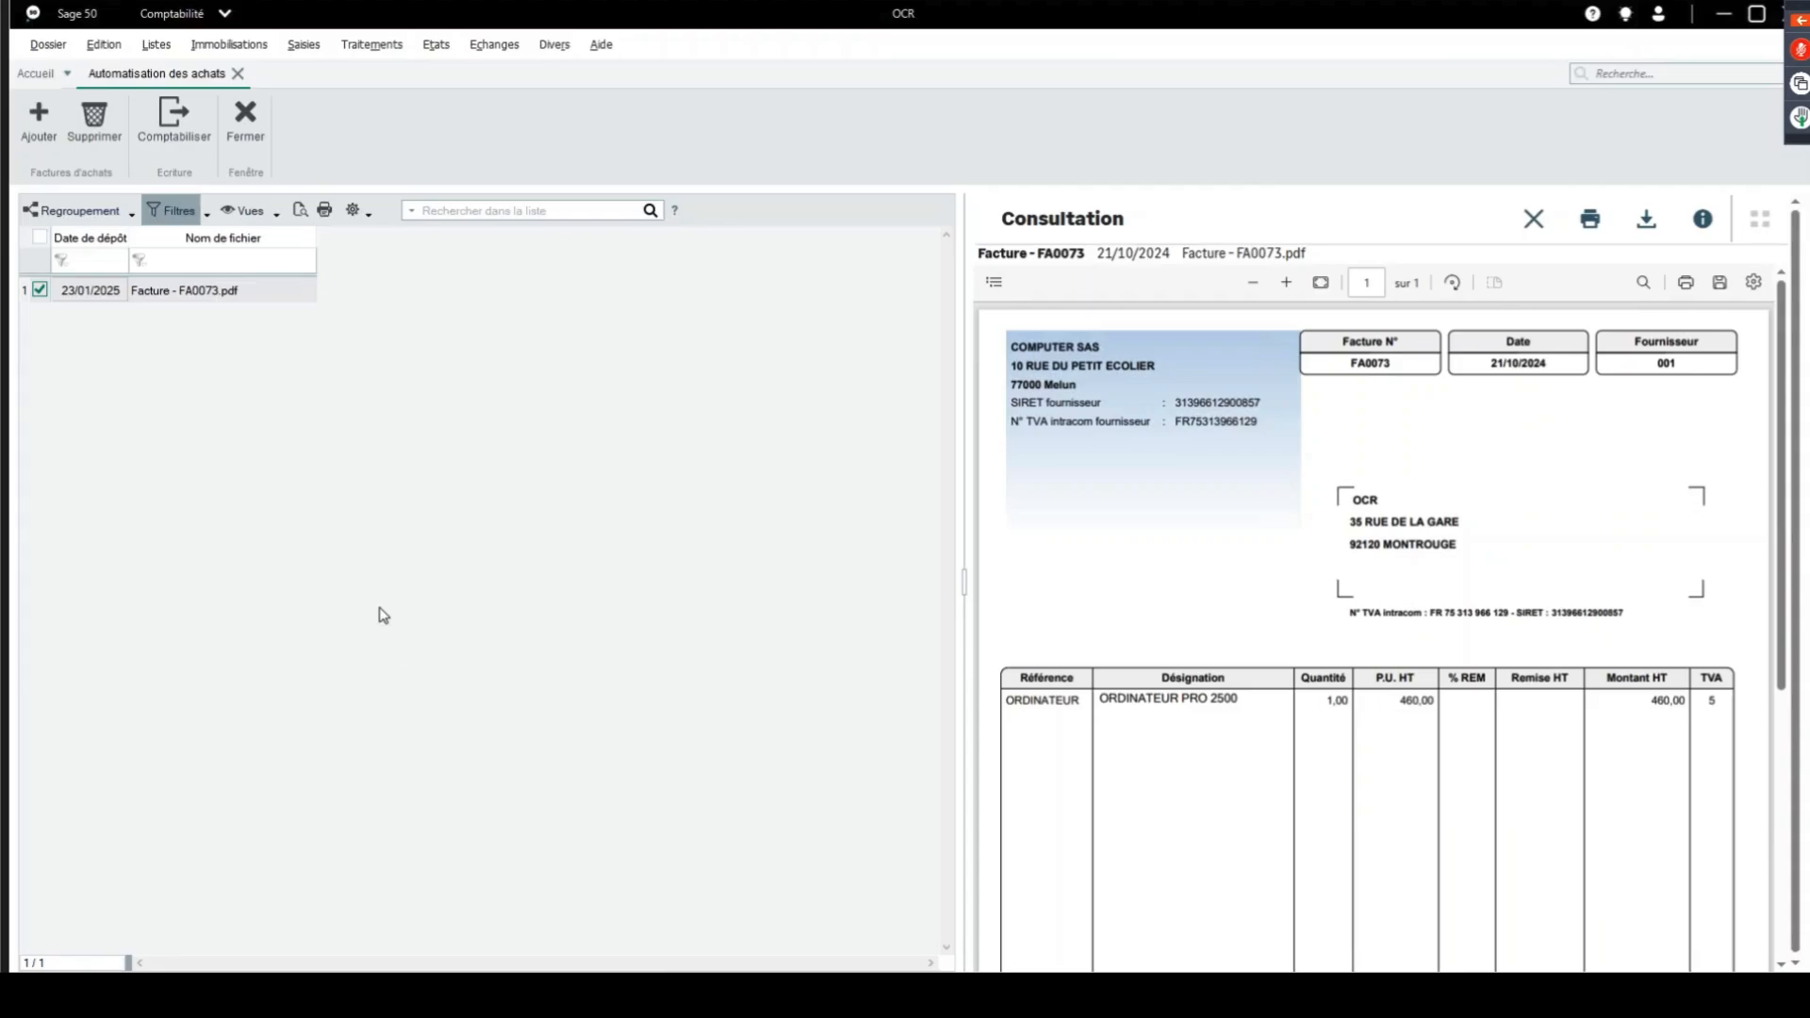
Leave the purchase automation list and open the record of supplier account 401OCR from the chart of accounts.
click(251, 123)
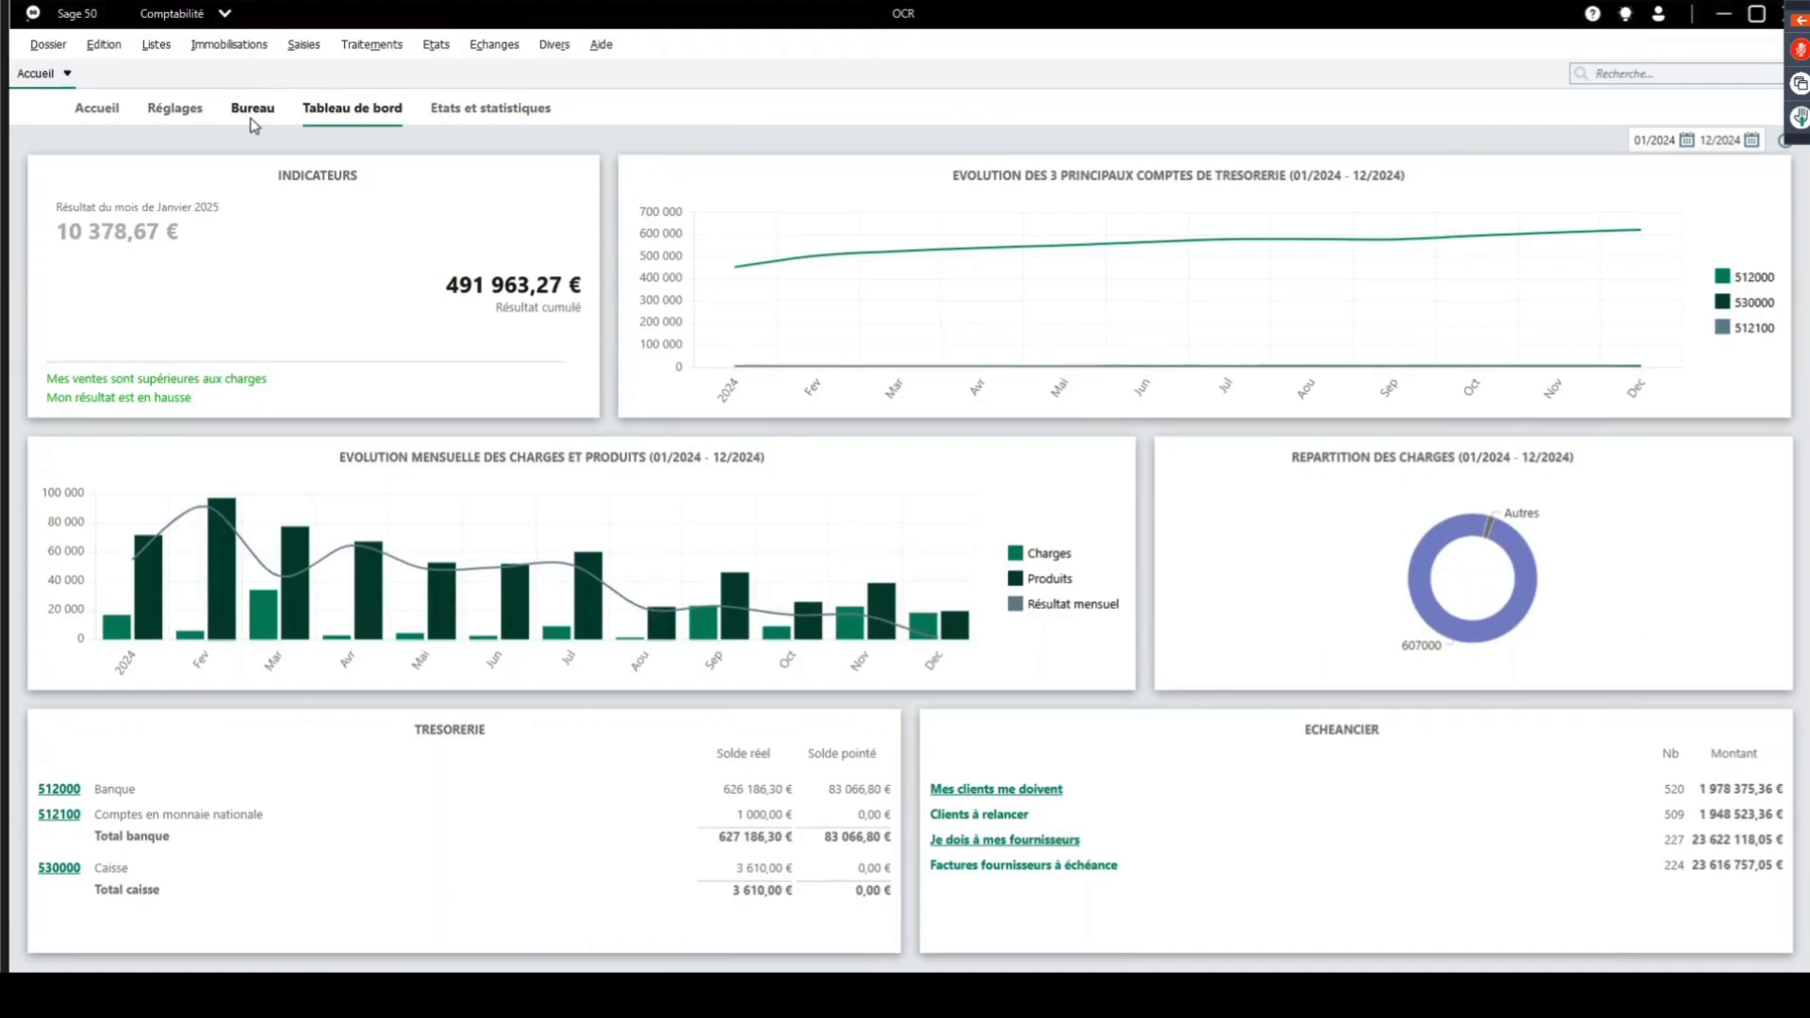
click(156, 44)
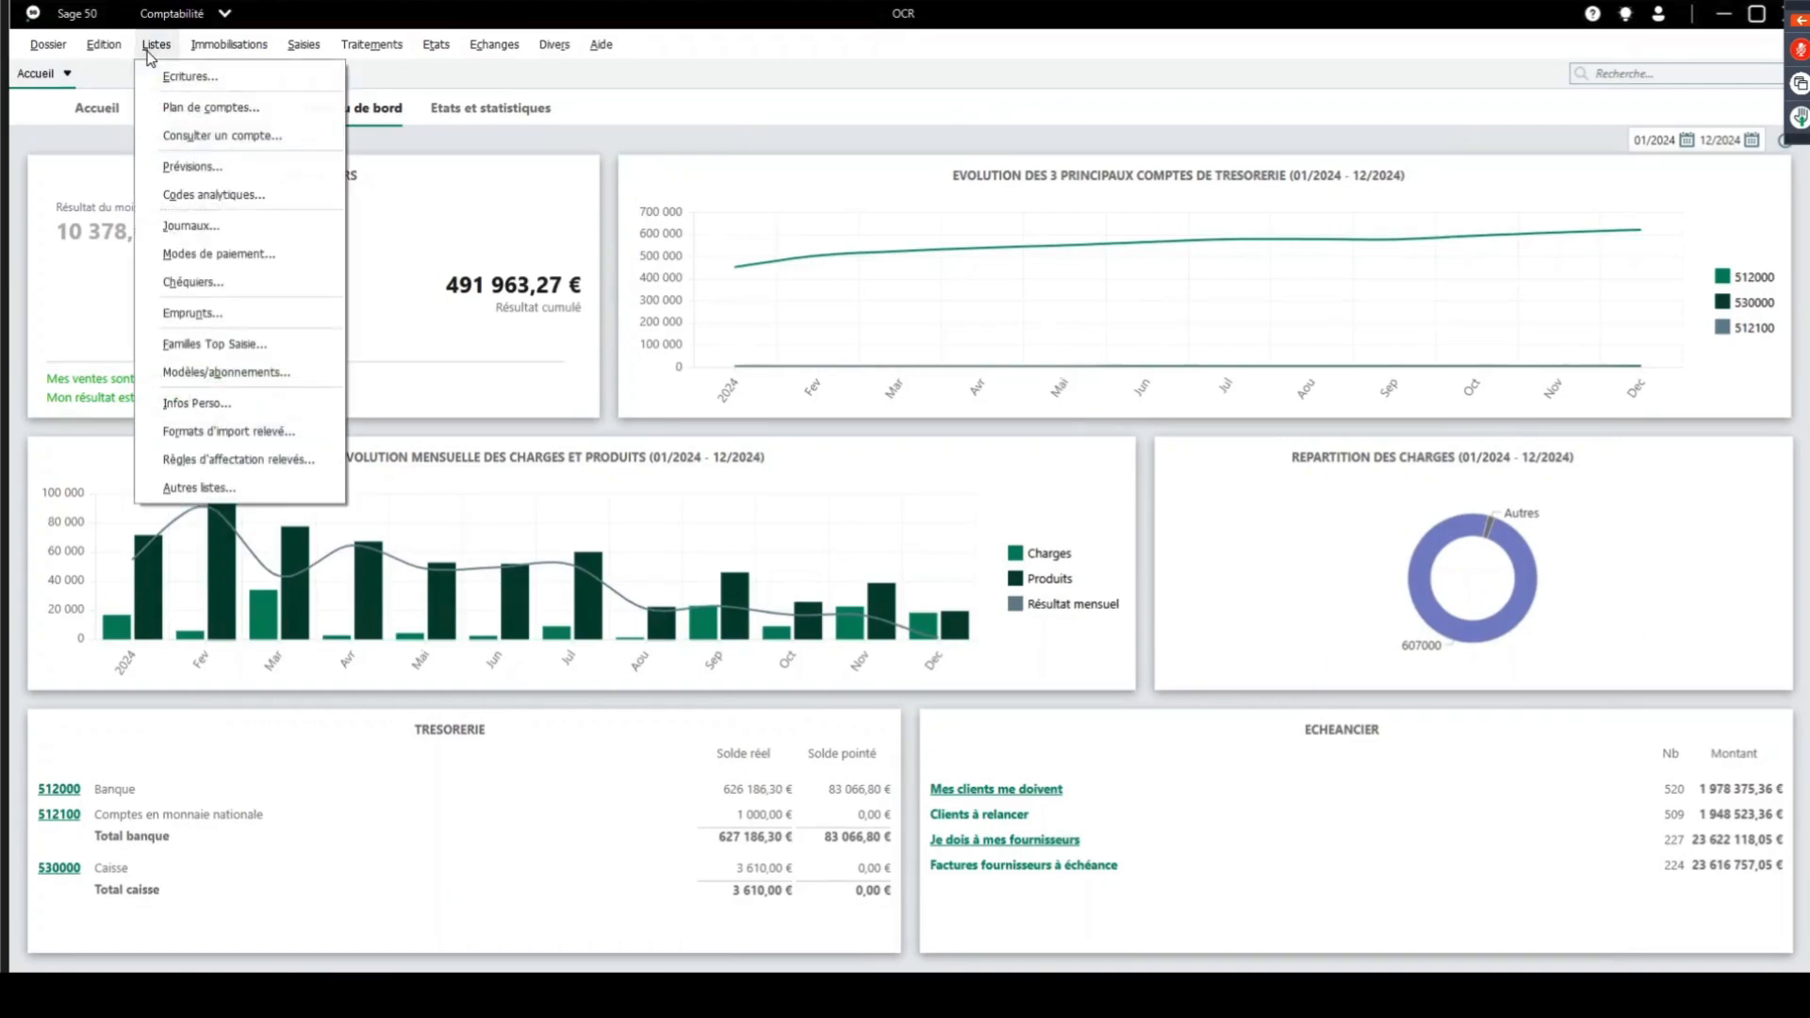
click(193, 121)
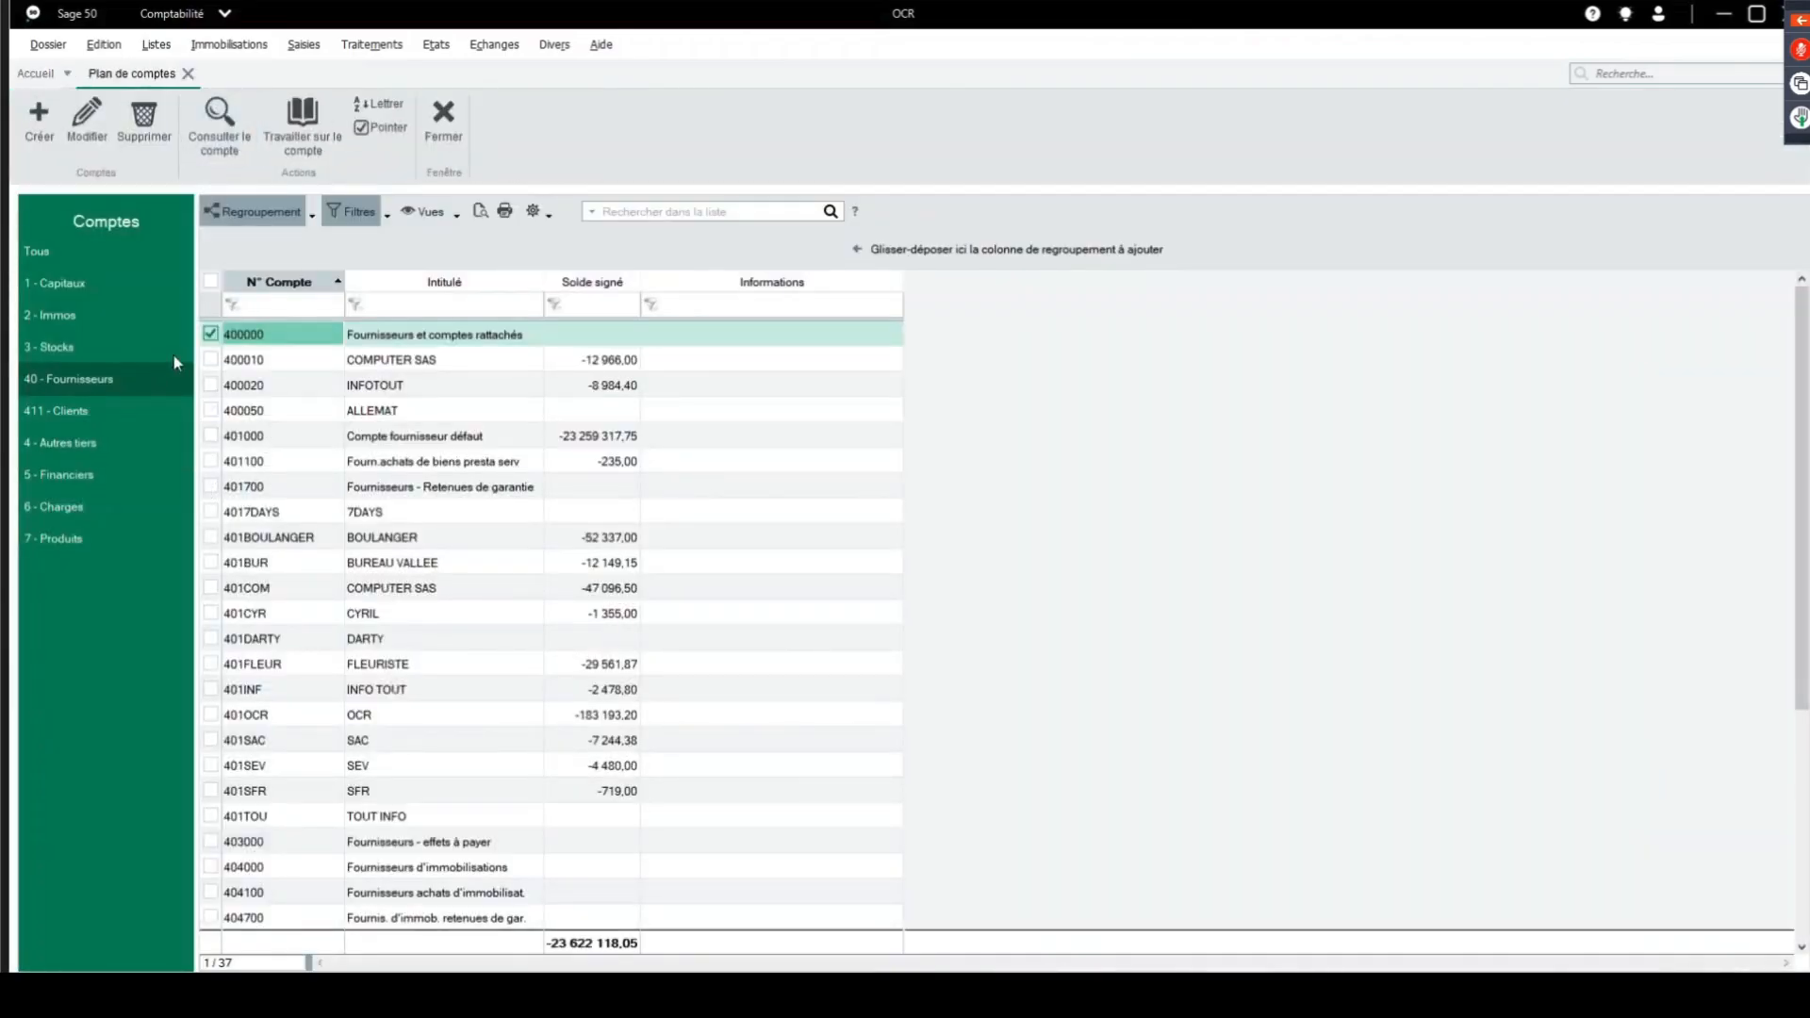
click(313, 720)
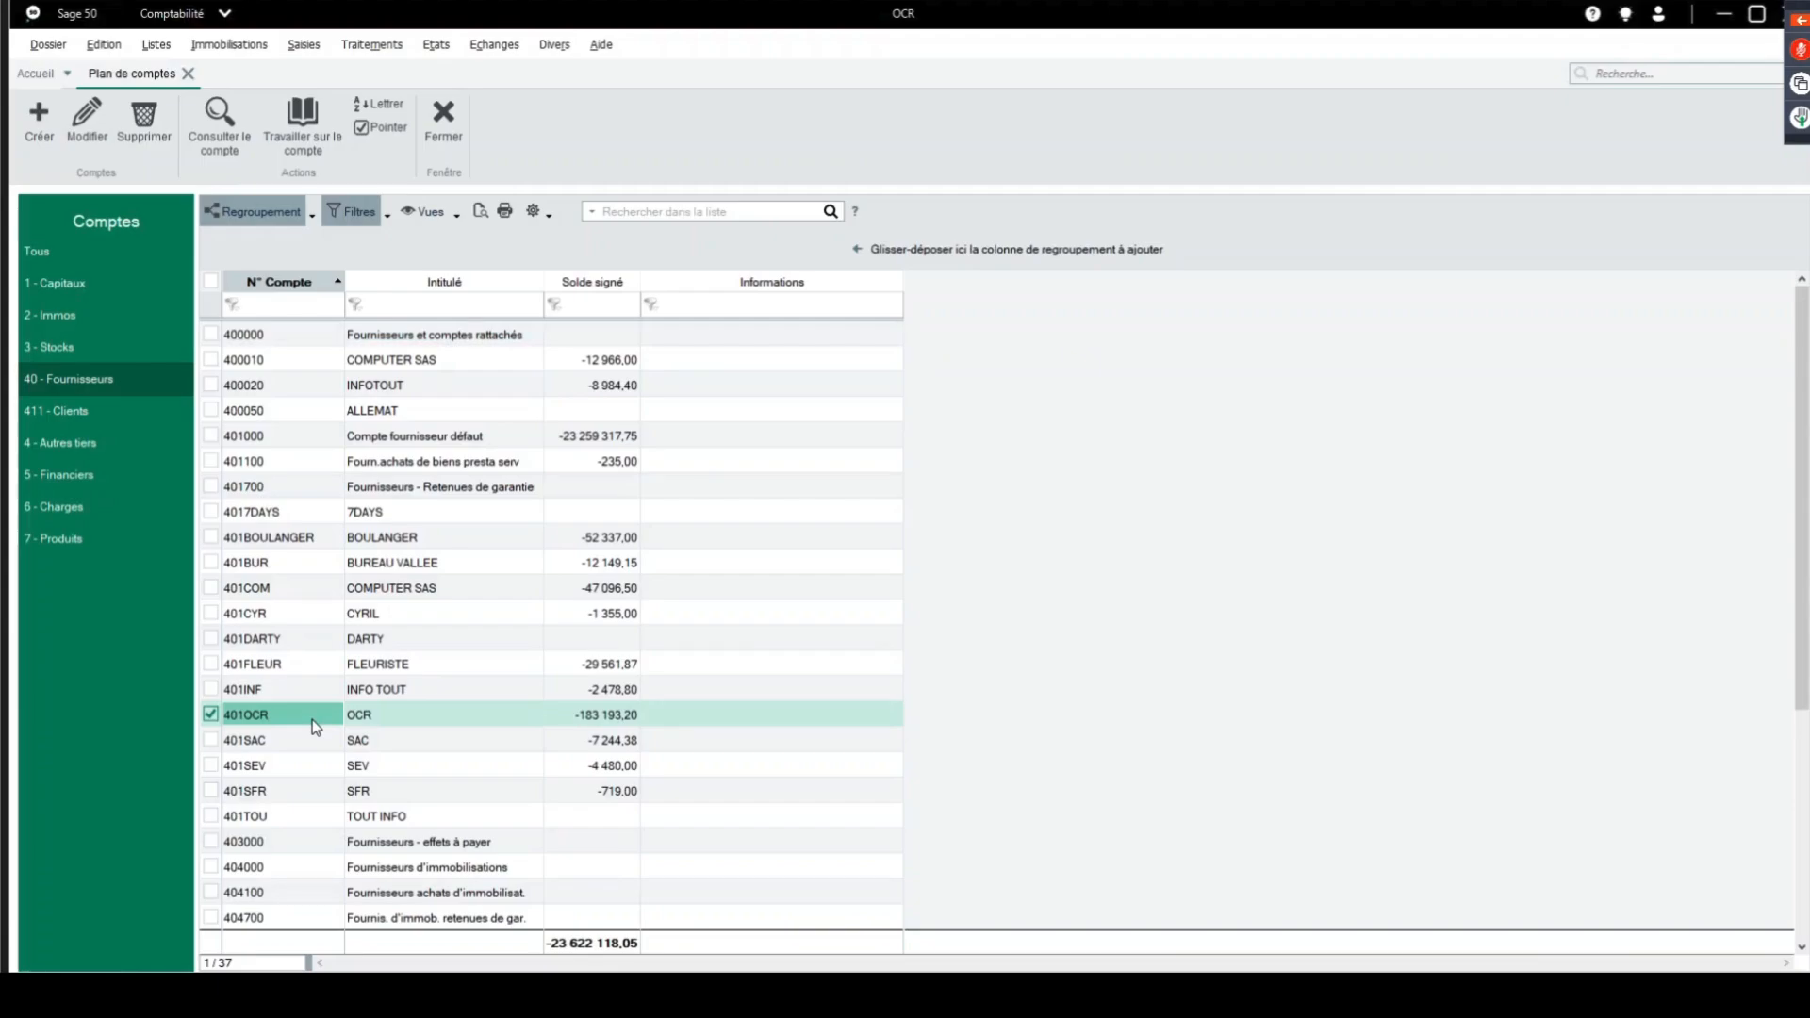
double_click(313, 721)
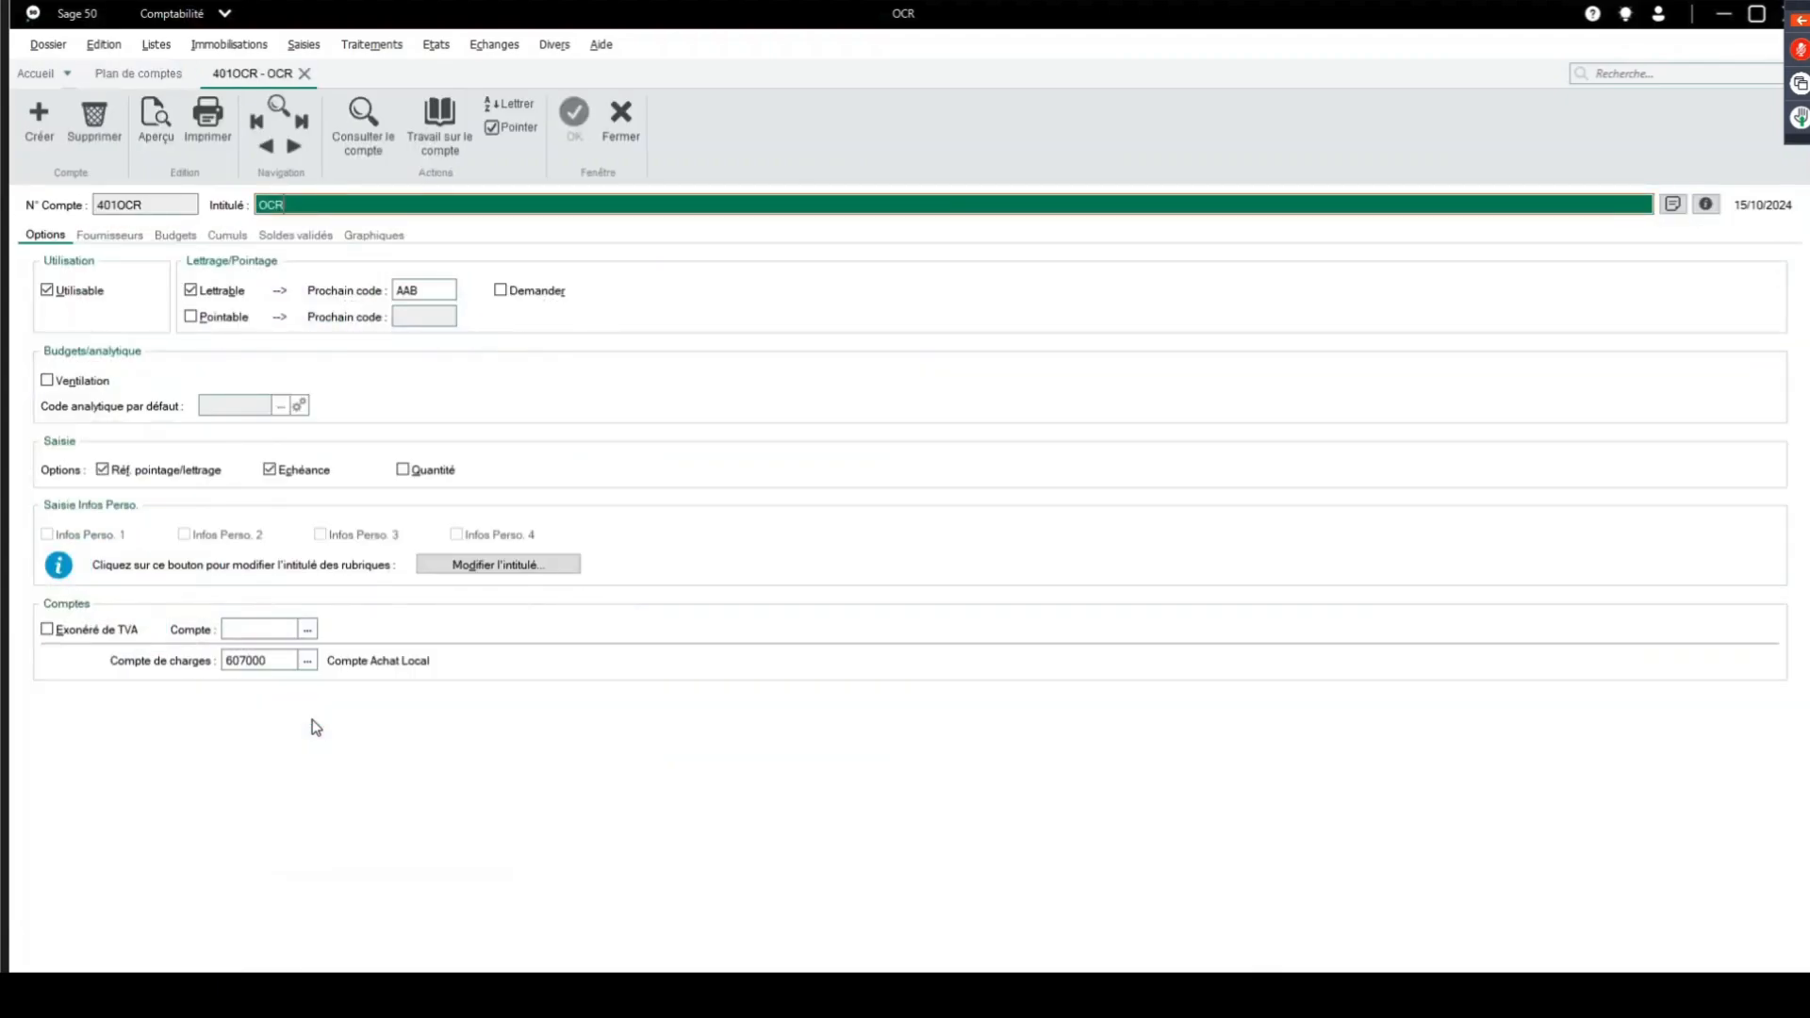
Examine the default expense account and the selectable VAT accounts in the supplier account's options.
click(279, 660)
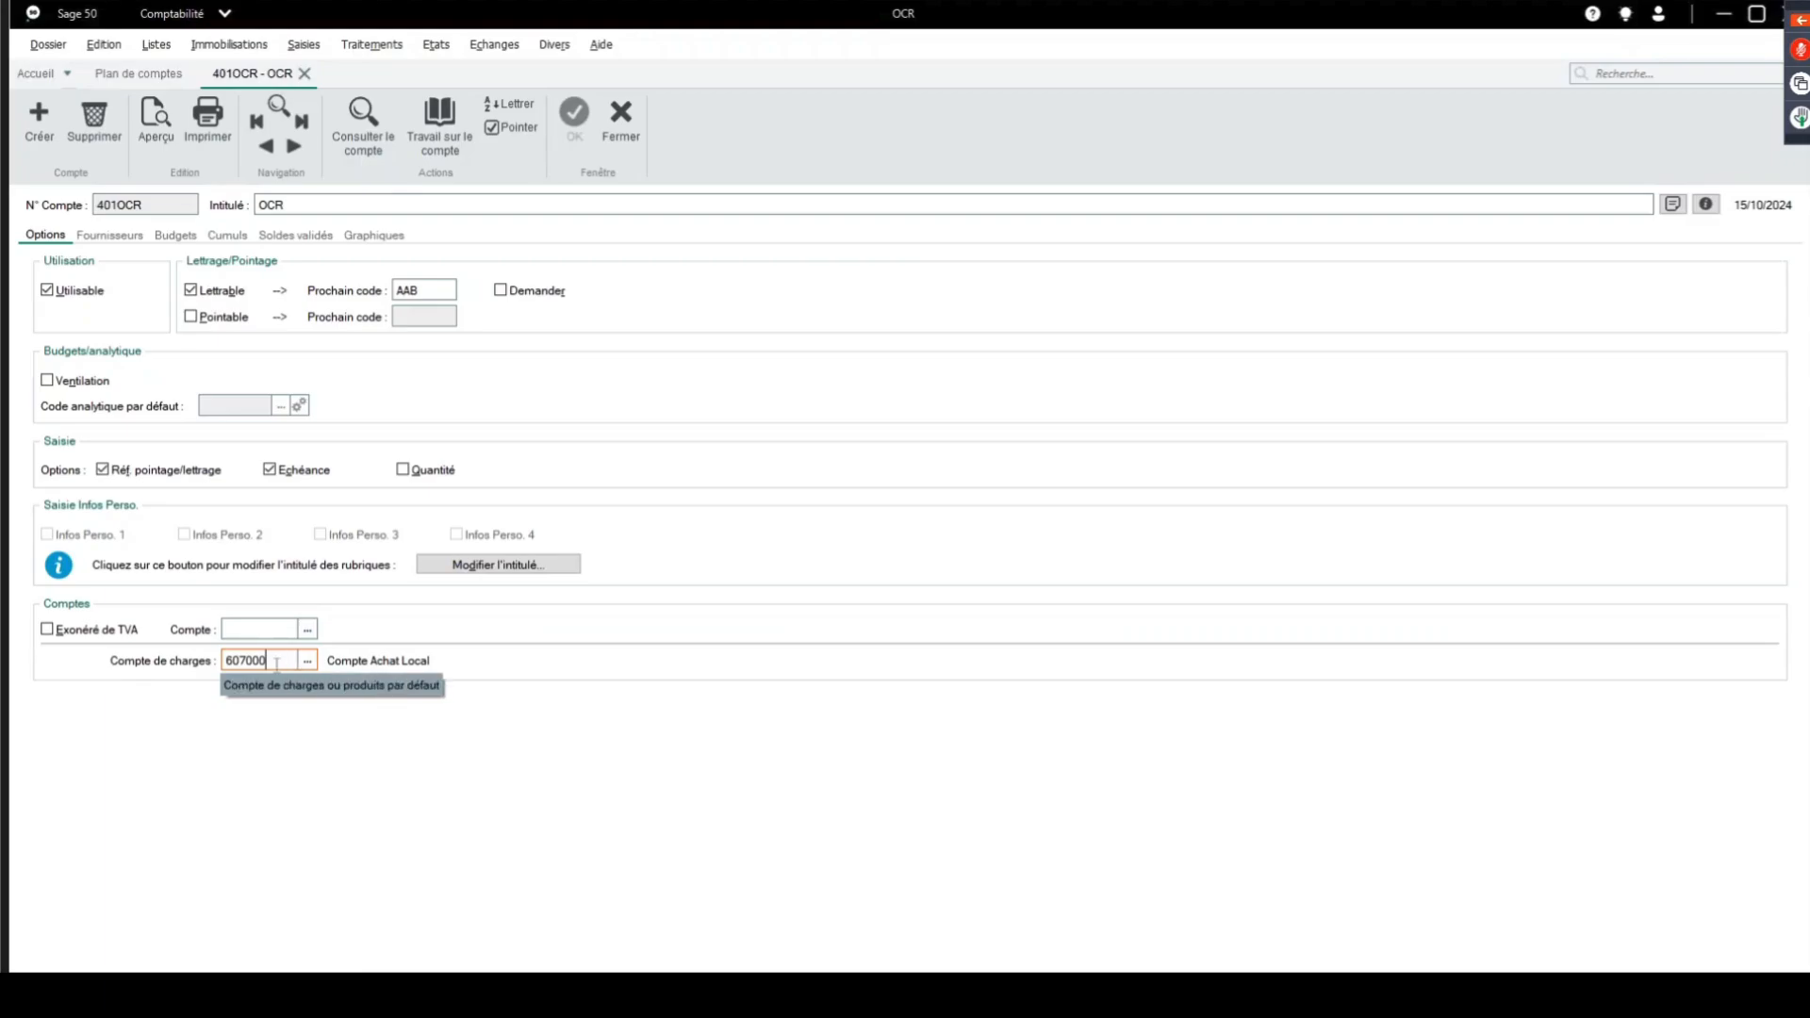
key(shift+Home)
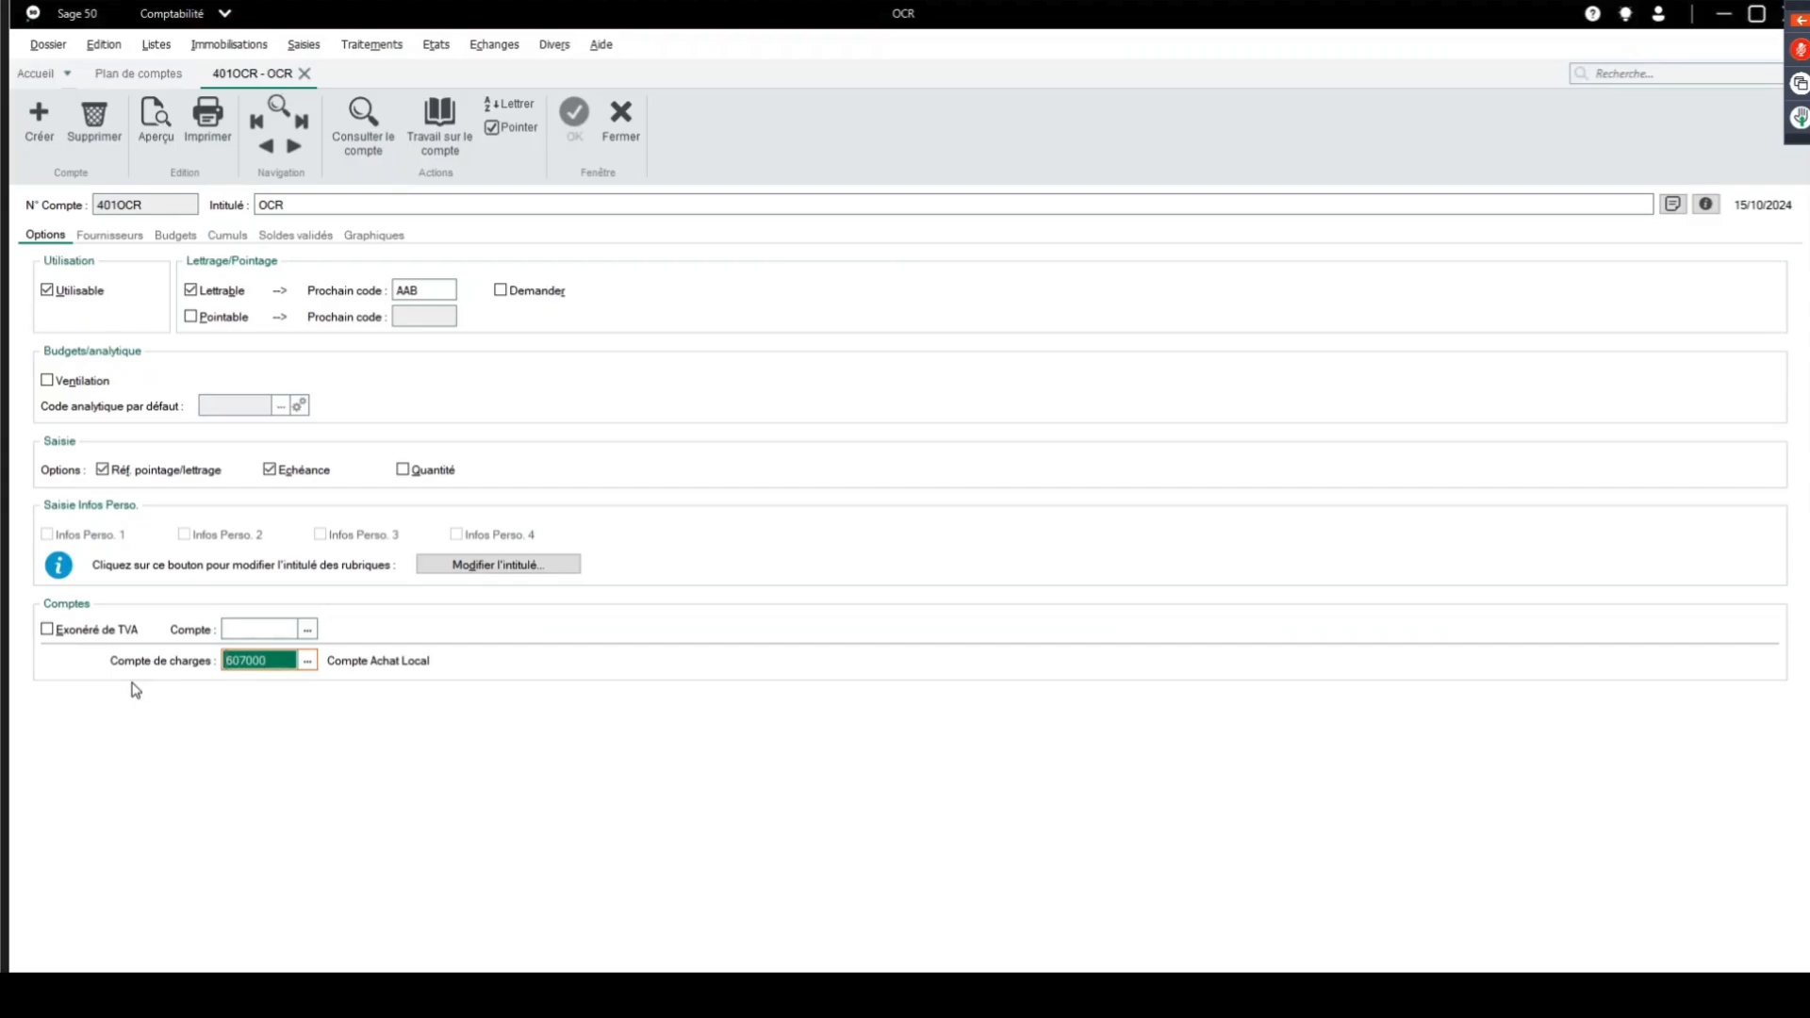
click(255, 629)
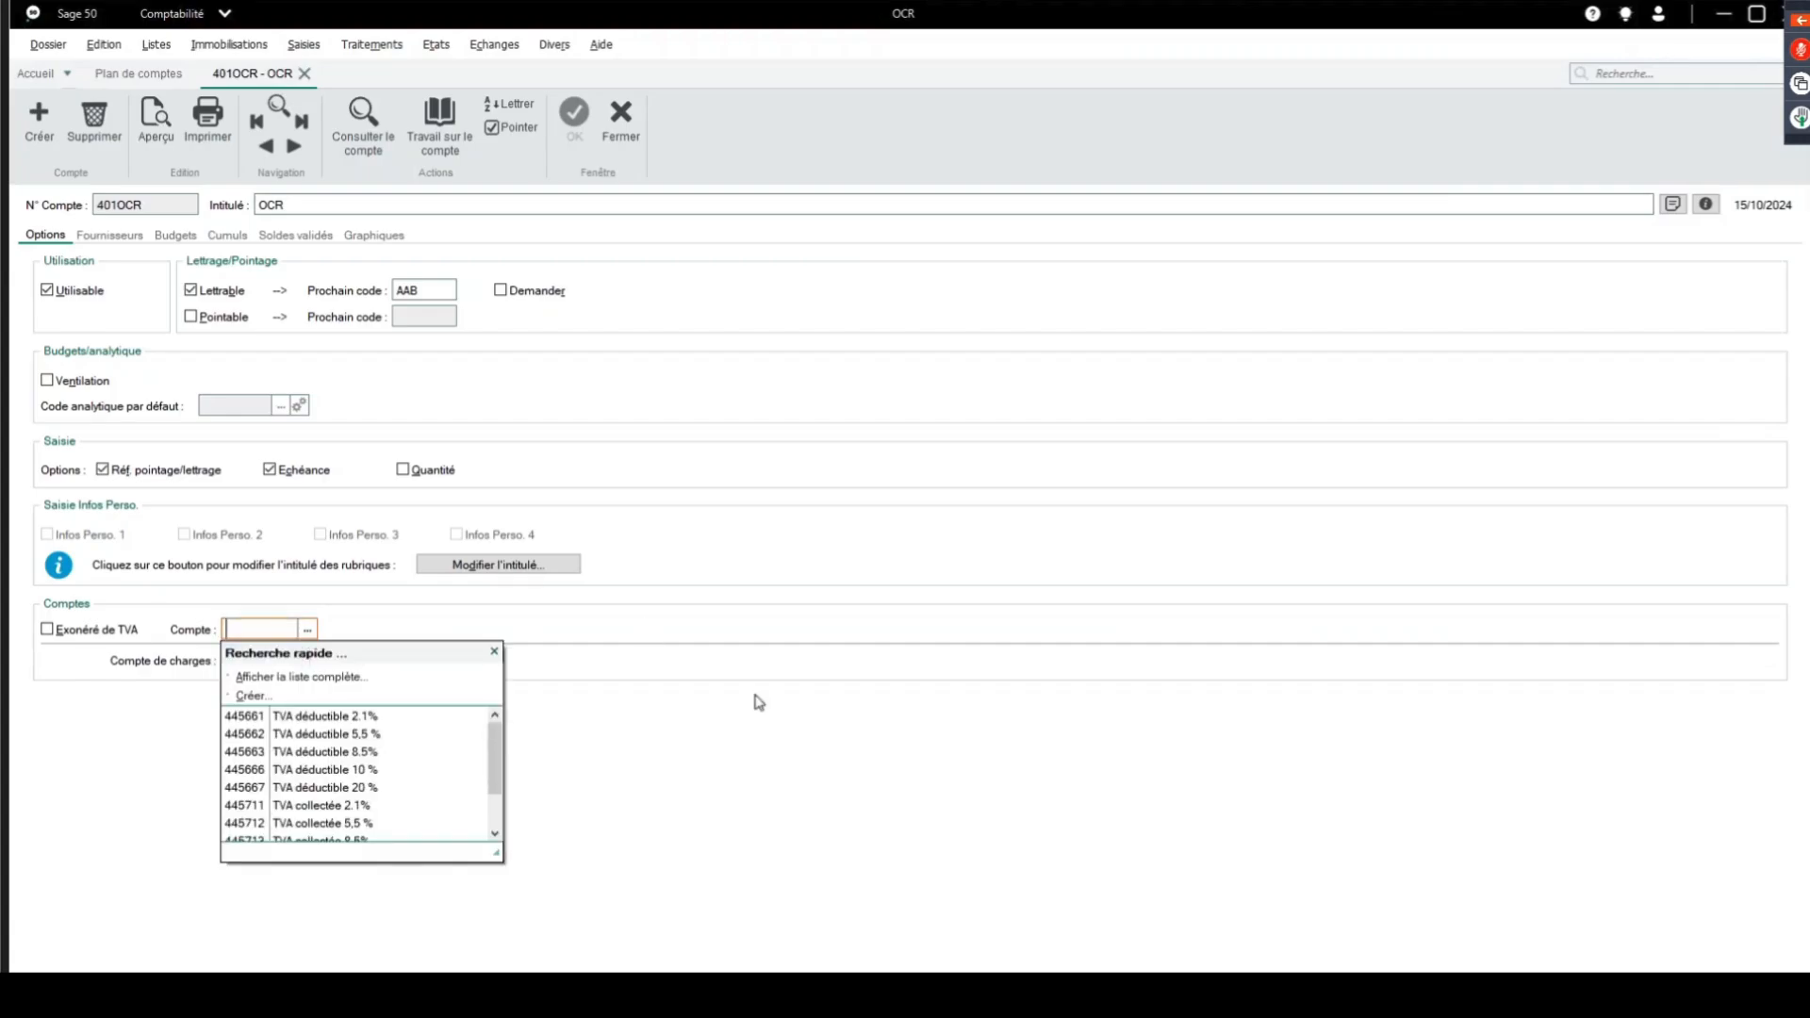
click(492, 653)
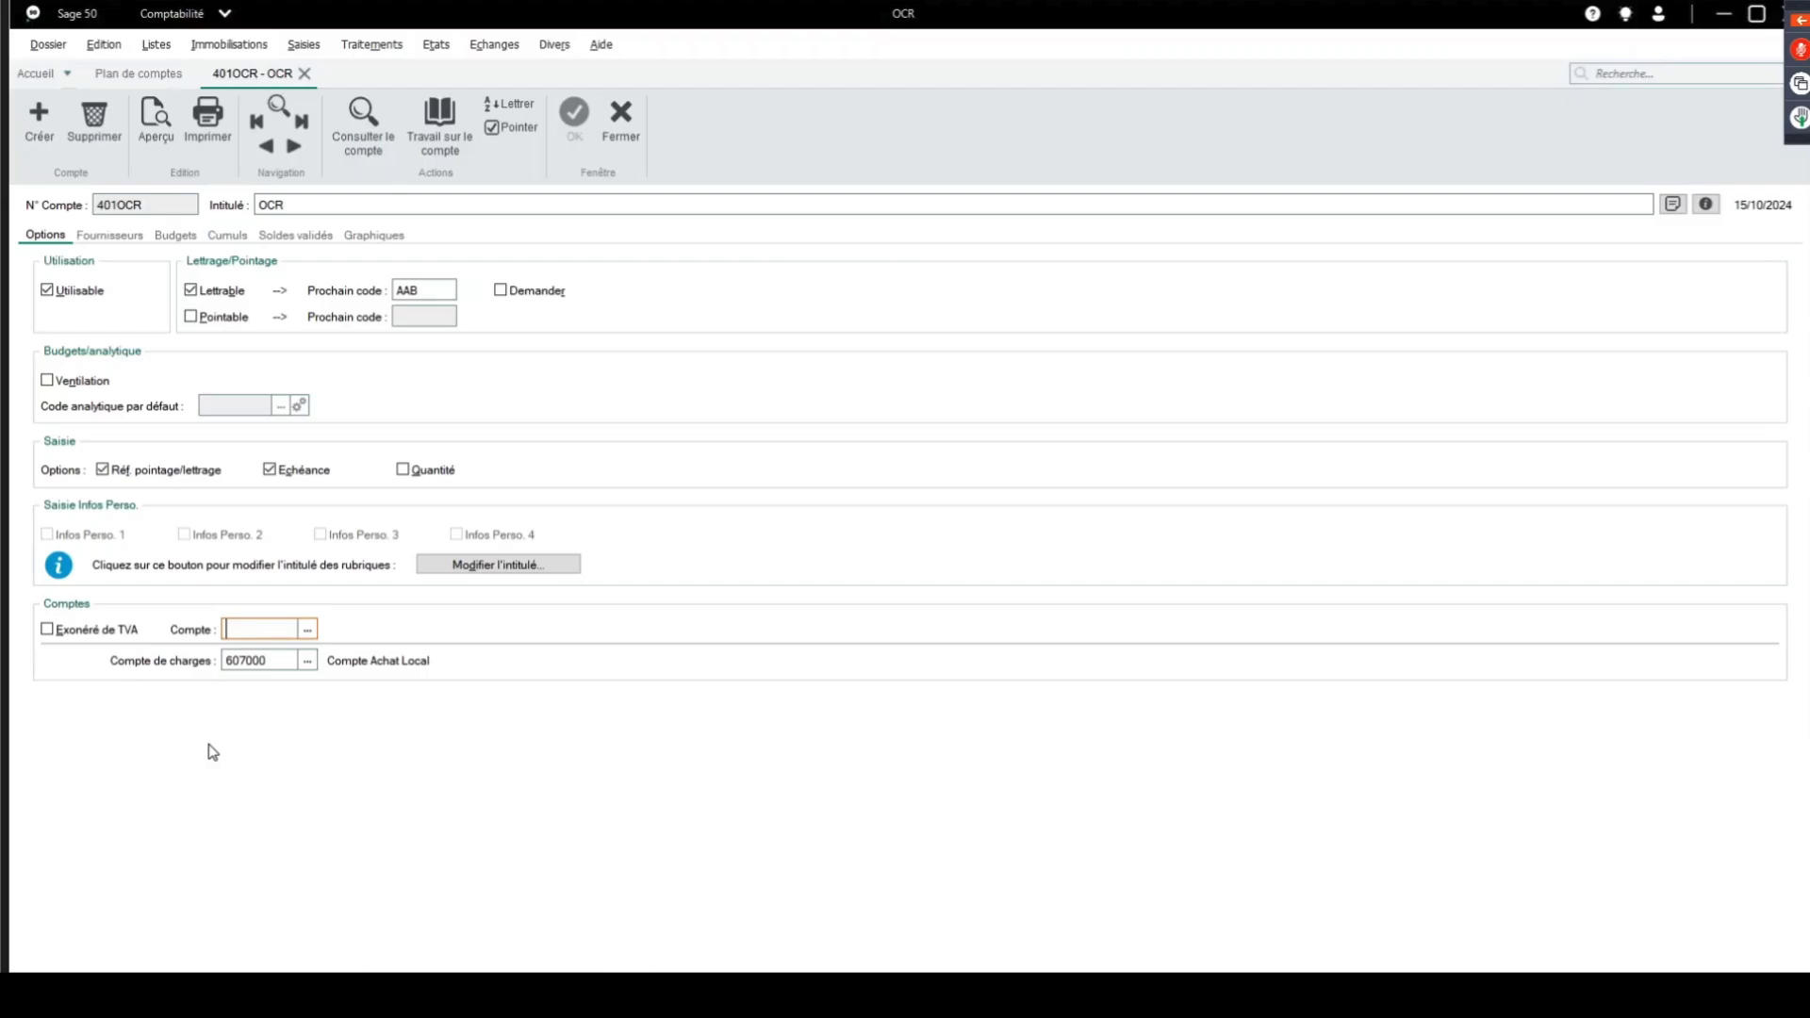
Close the supplier account record and the chart of accounts, and open the list of accounting entries (Liste des écritures).
click(628, 138)
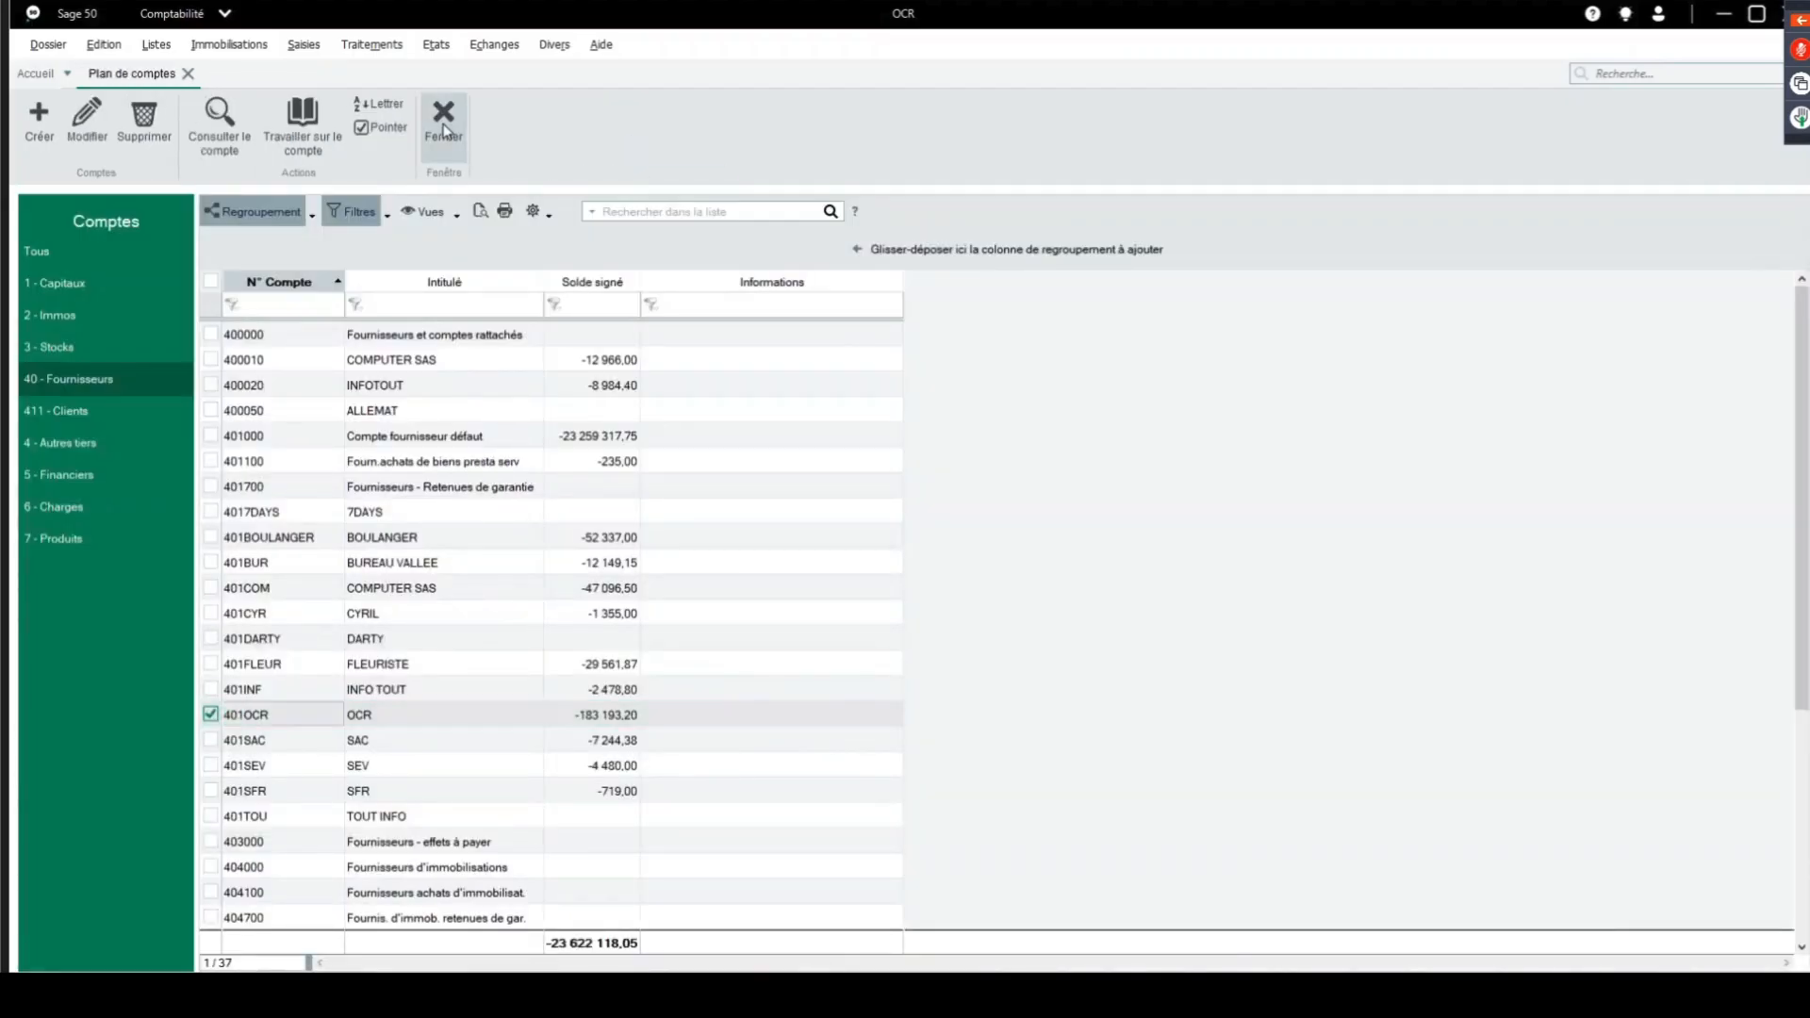
click(444, 130)
click(154, 49)
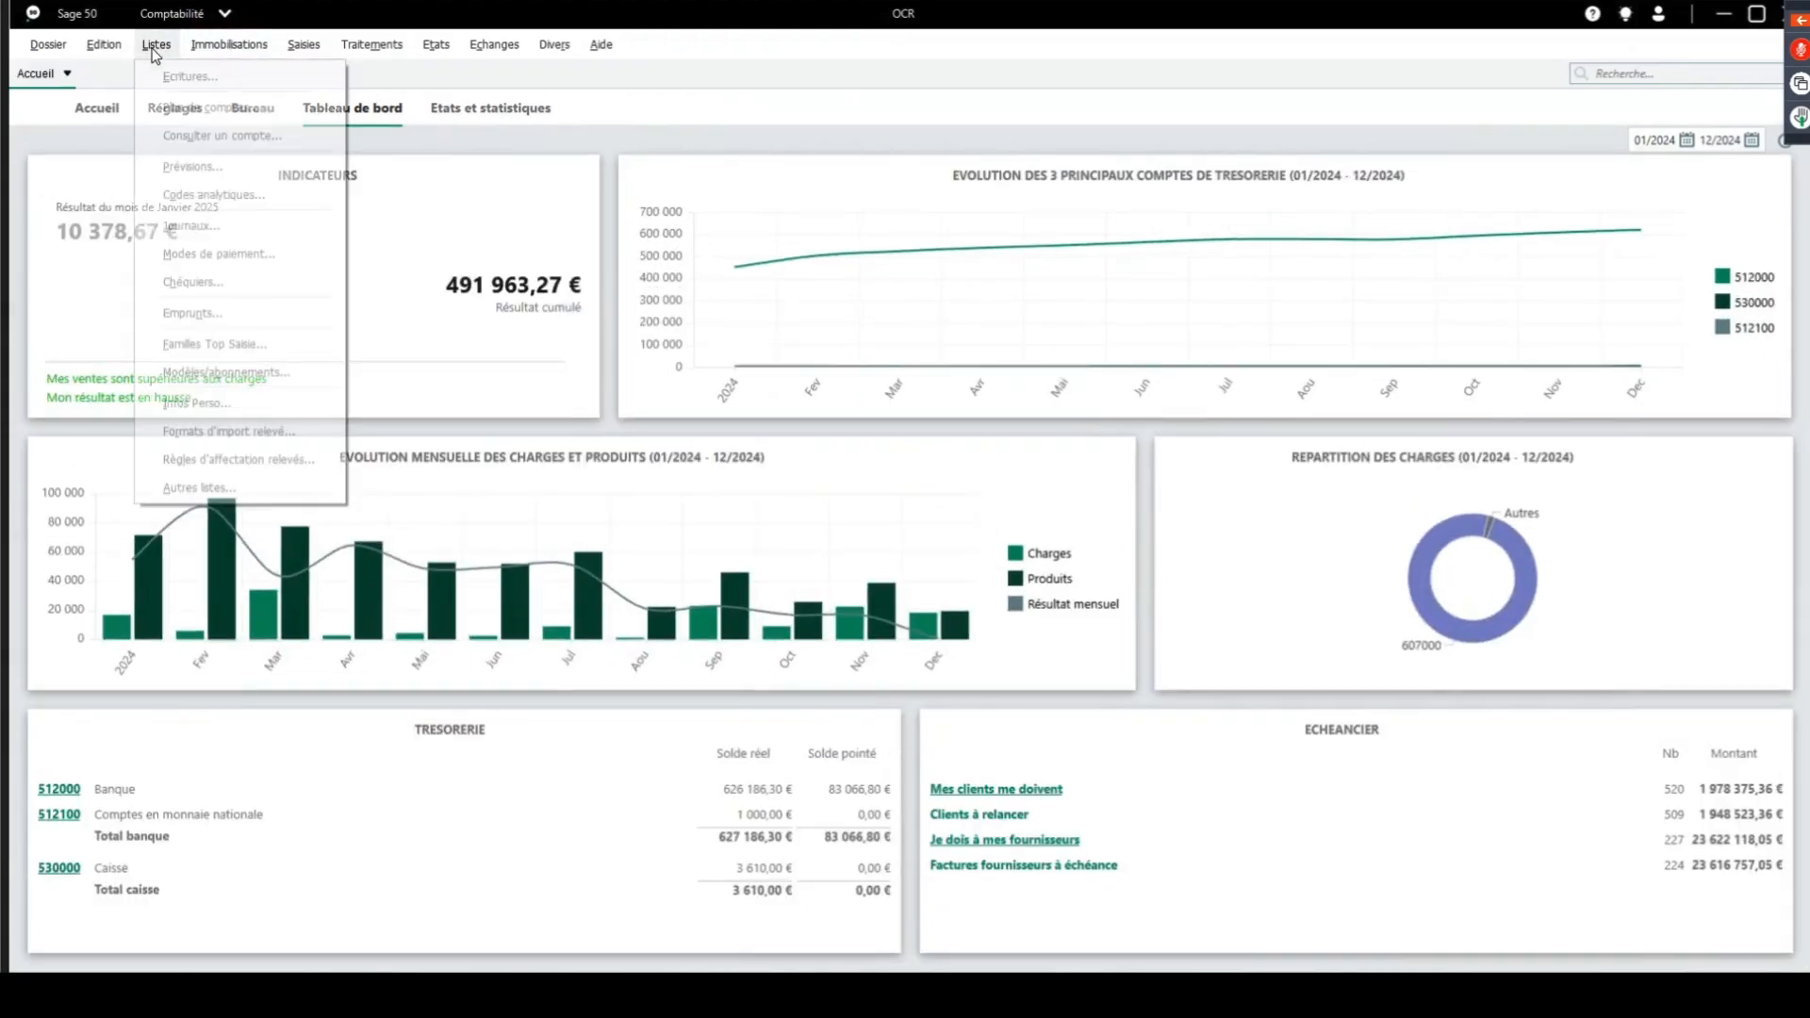
click(160, 69)
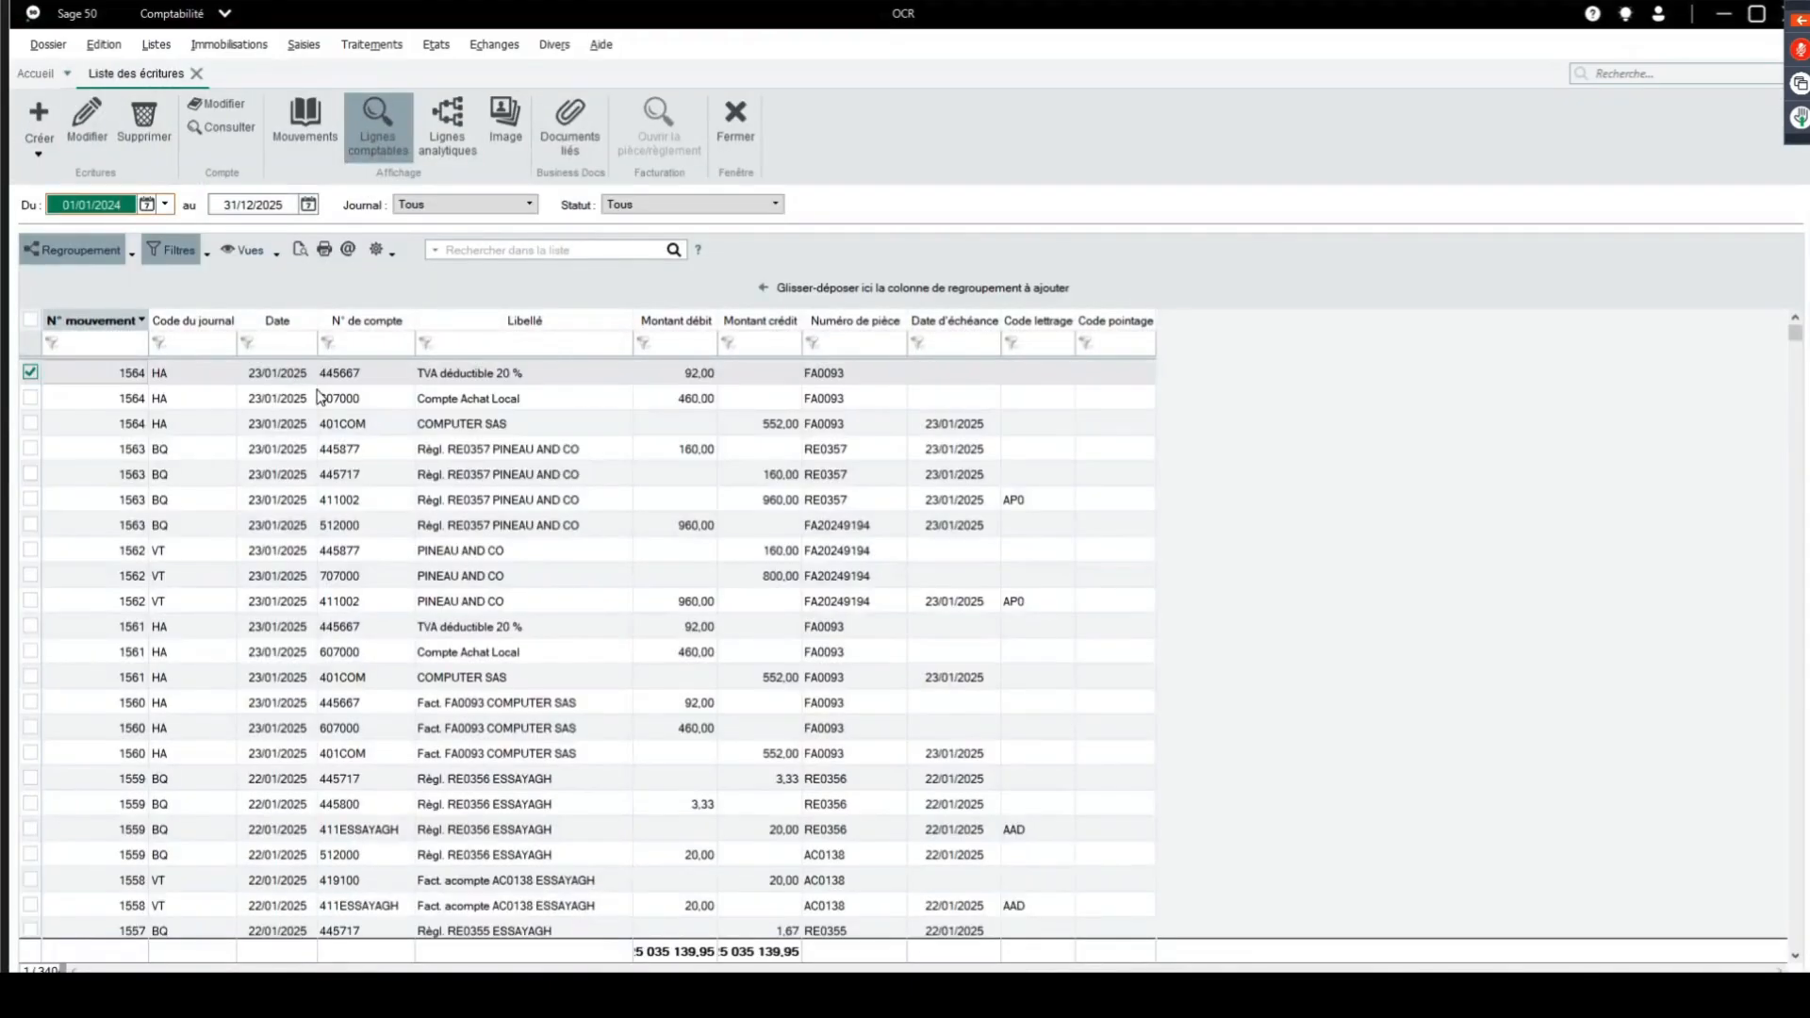
View the document linked to the TVA déductible 20 % line of entry 1564 in a widened preview, and close the entries list.
click(430, 377)
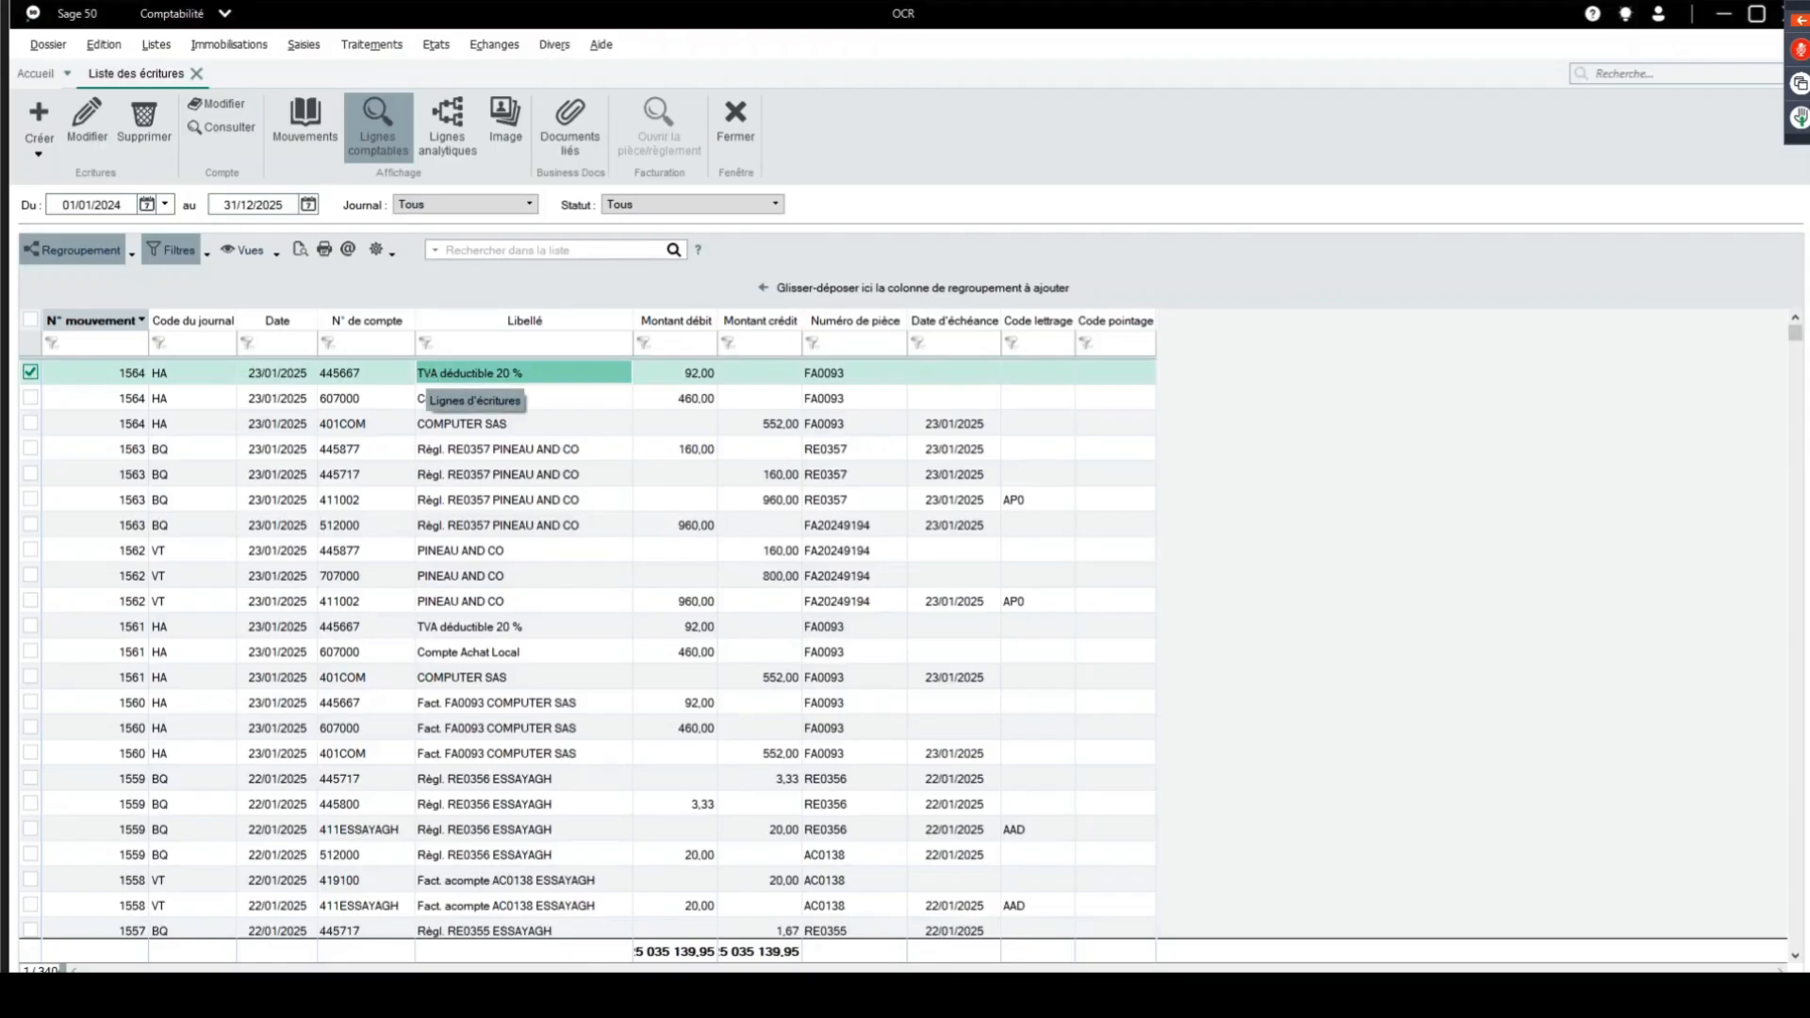
click(569, 125)
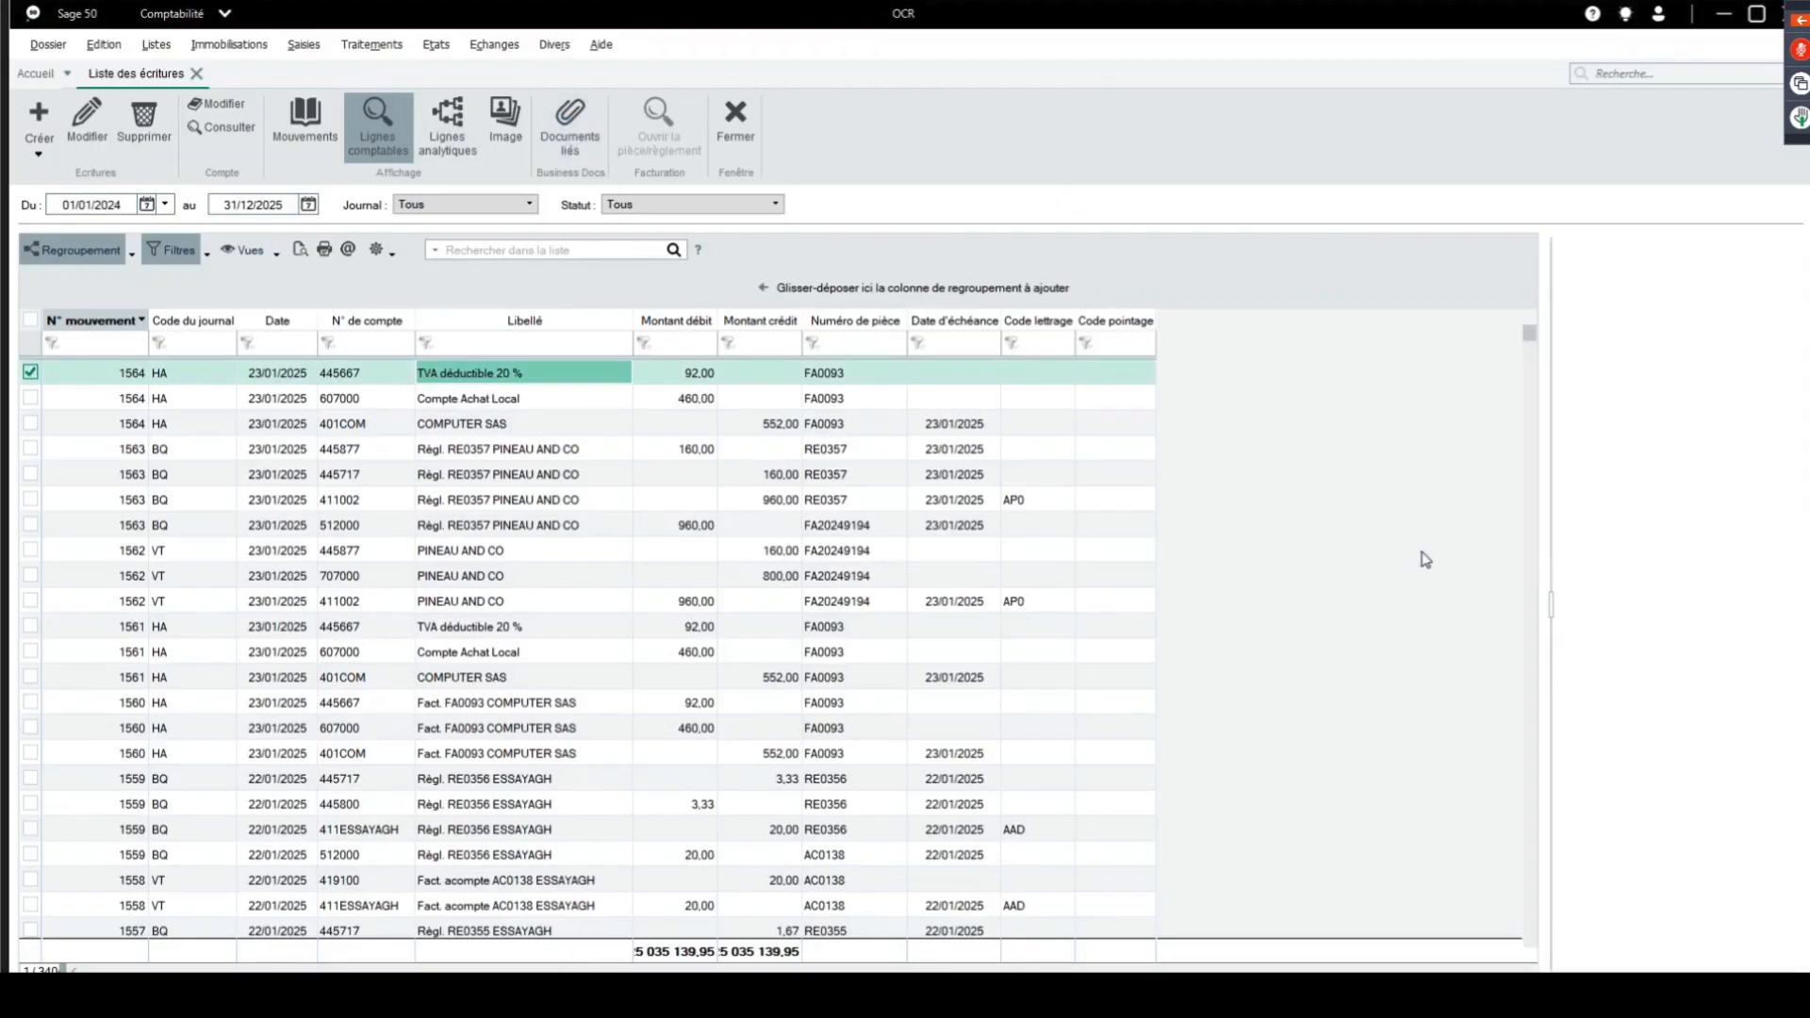
drag(1551, 601, 1177, 609)
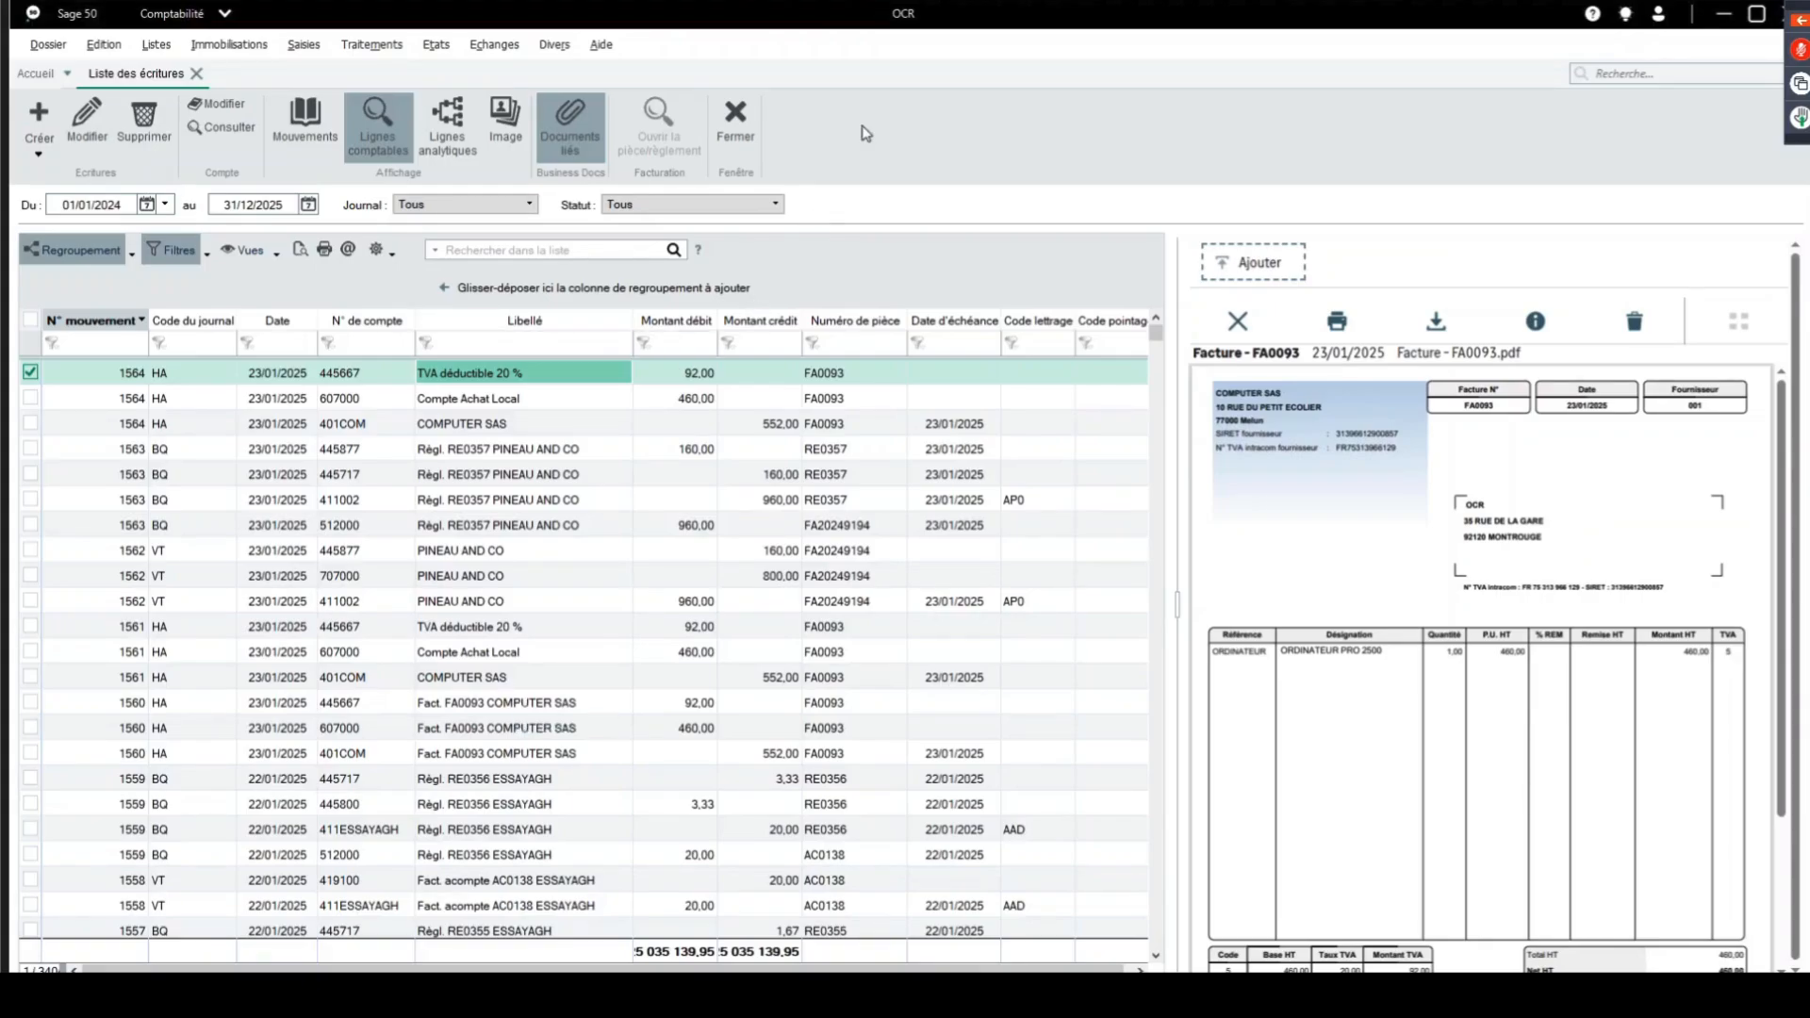
click(742, 136)
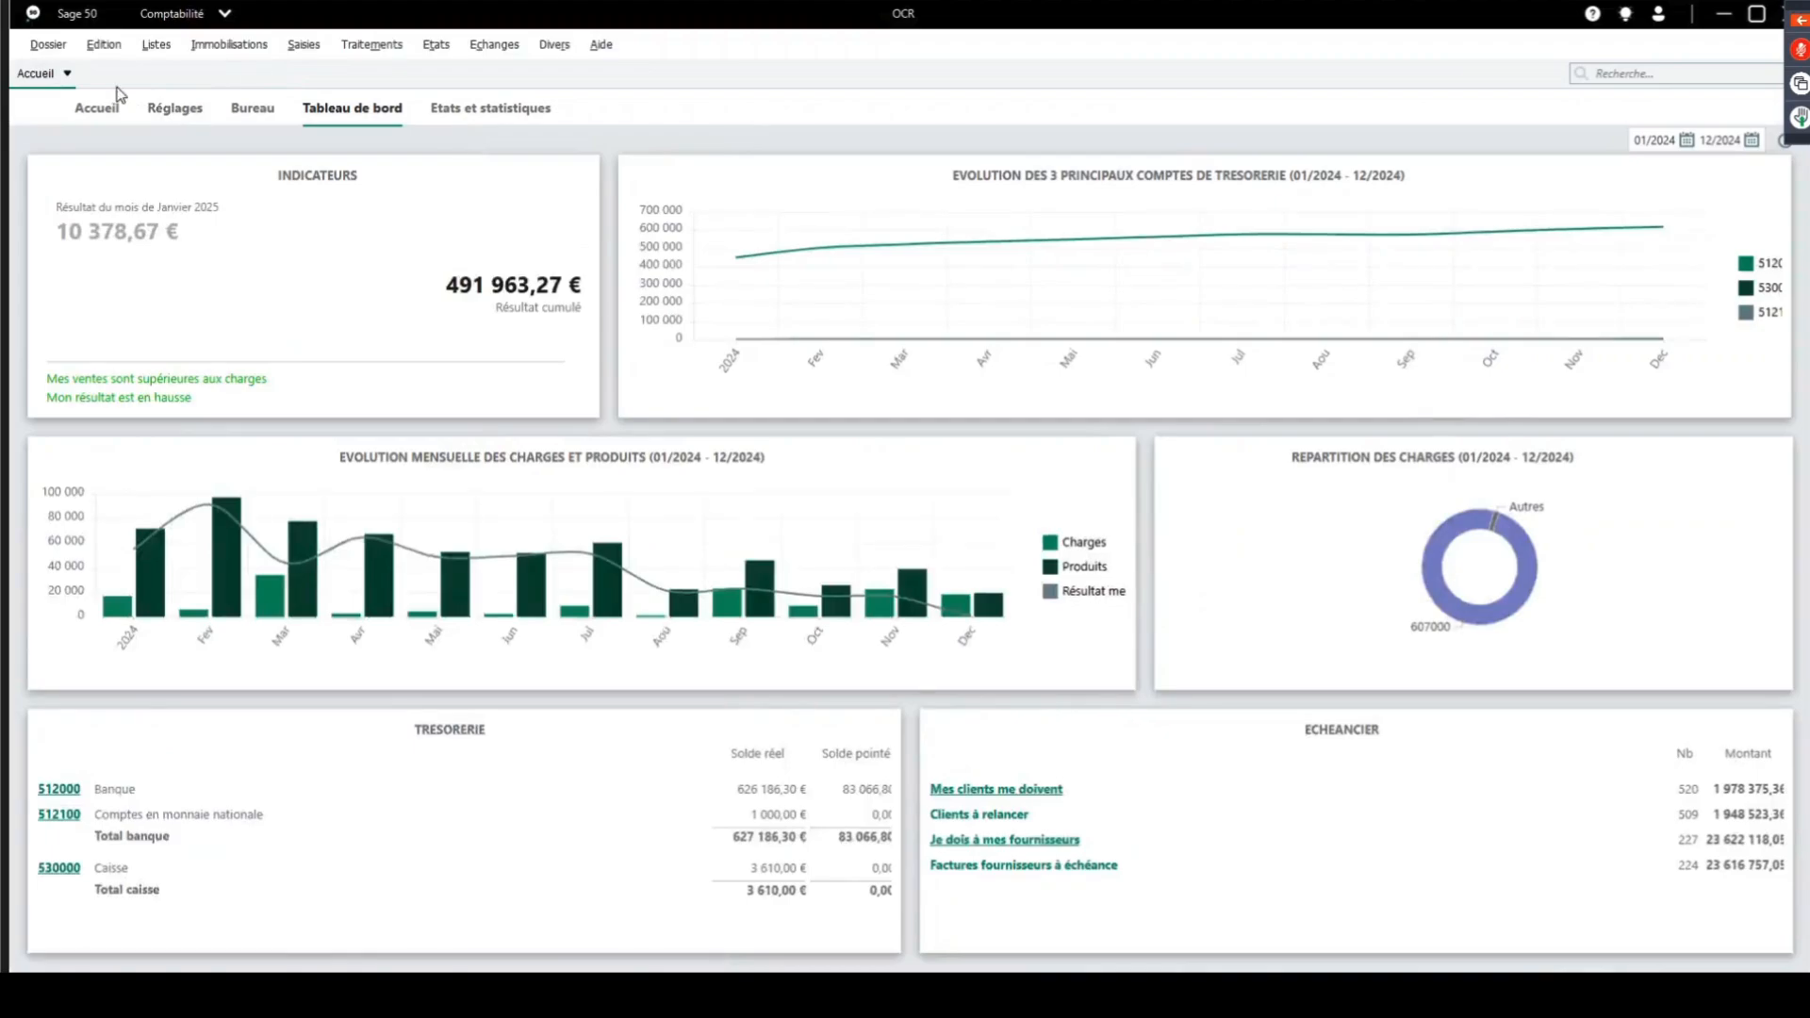
Open the connected services page, check the free trial terms of Automatisation des achats, and close the page.
click(52, 47)
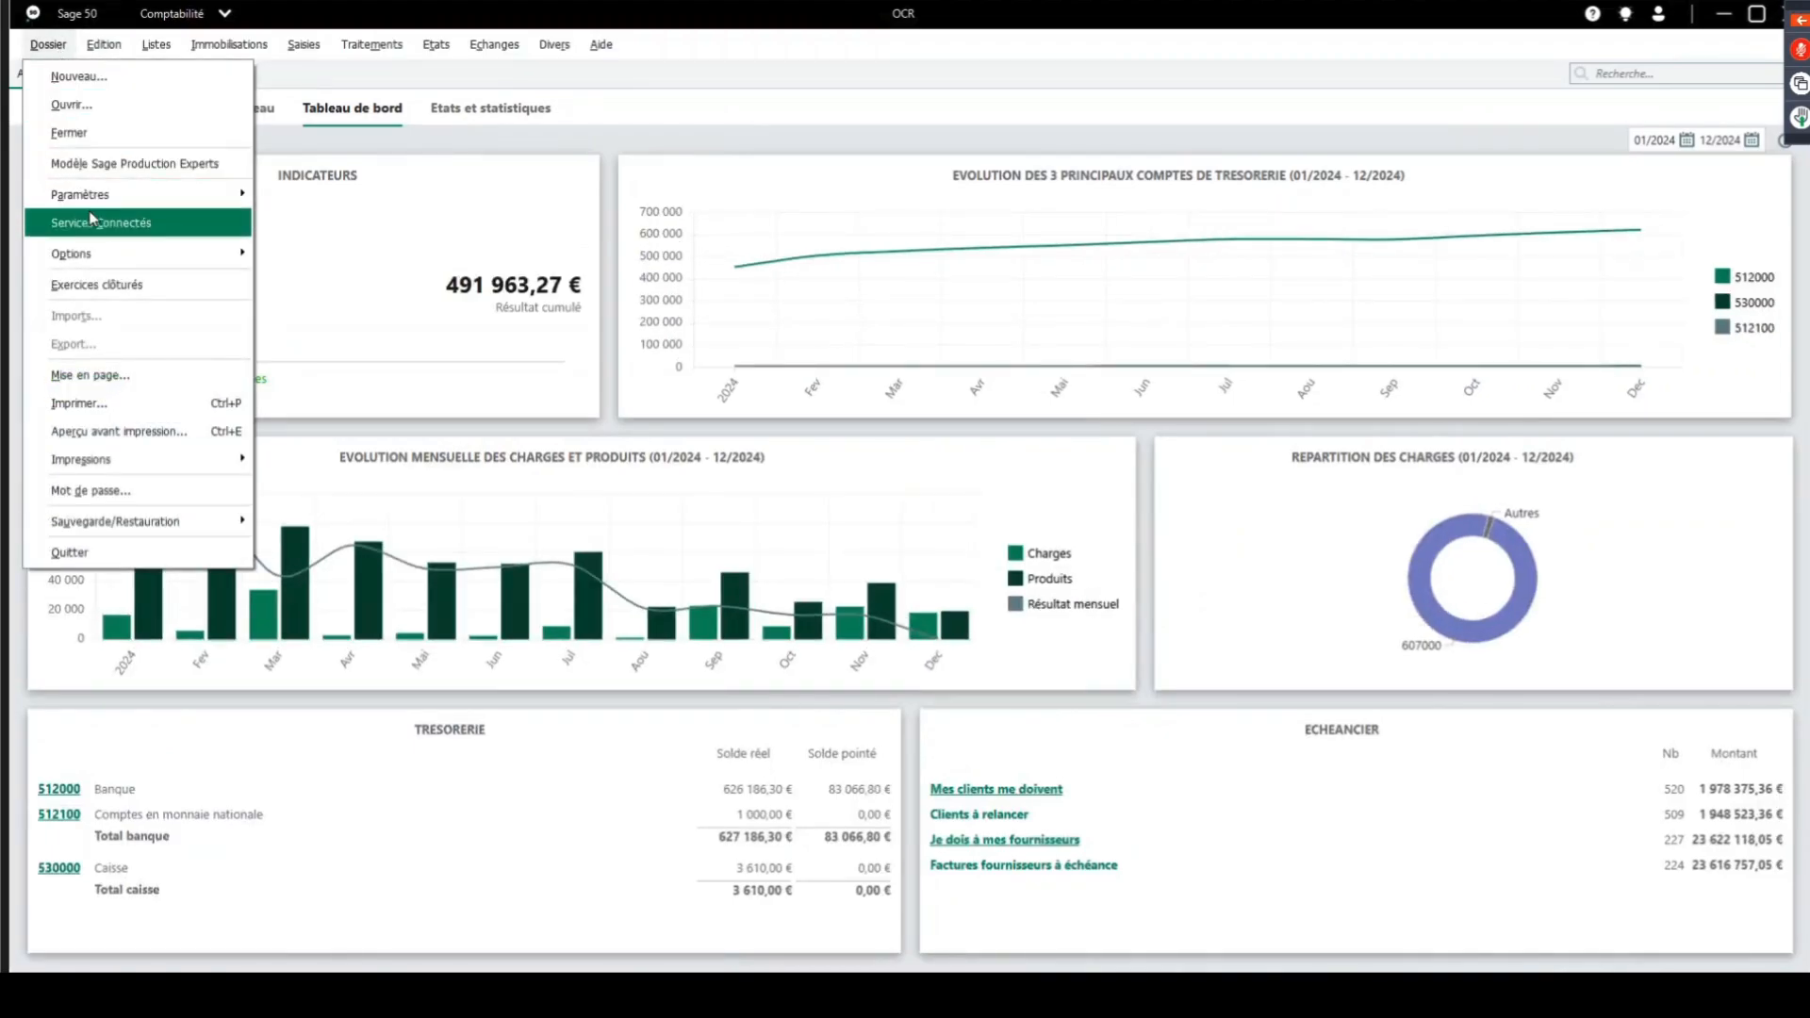
click(93, 222)
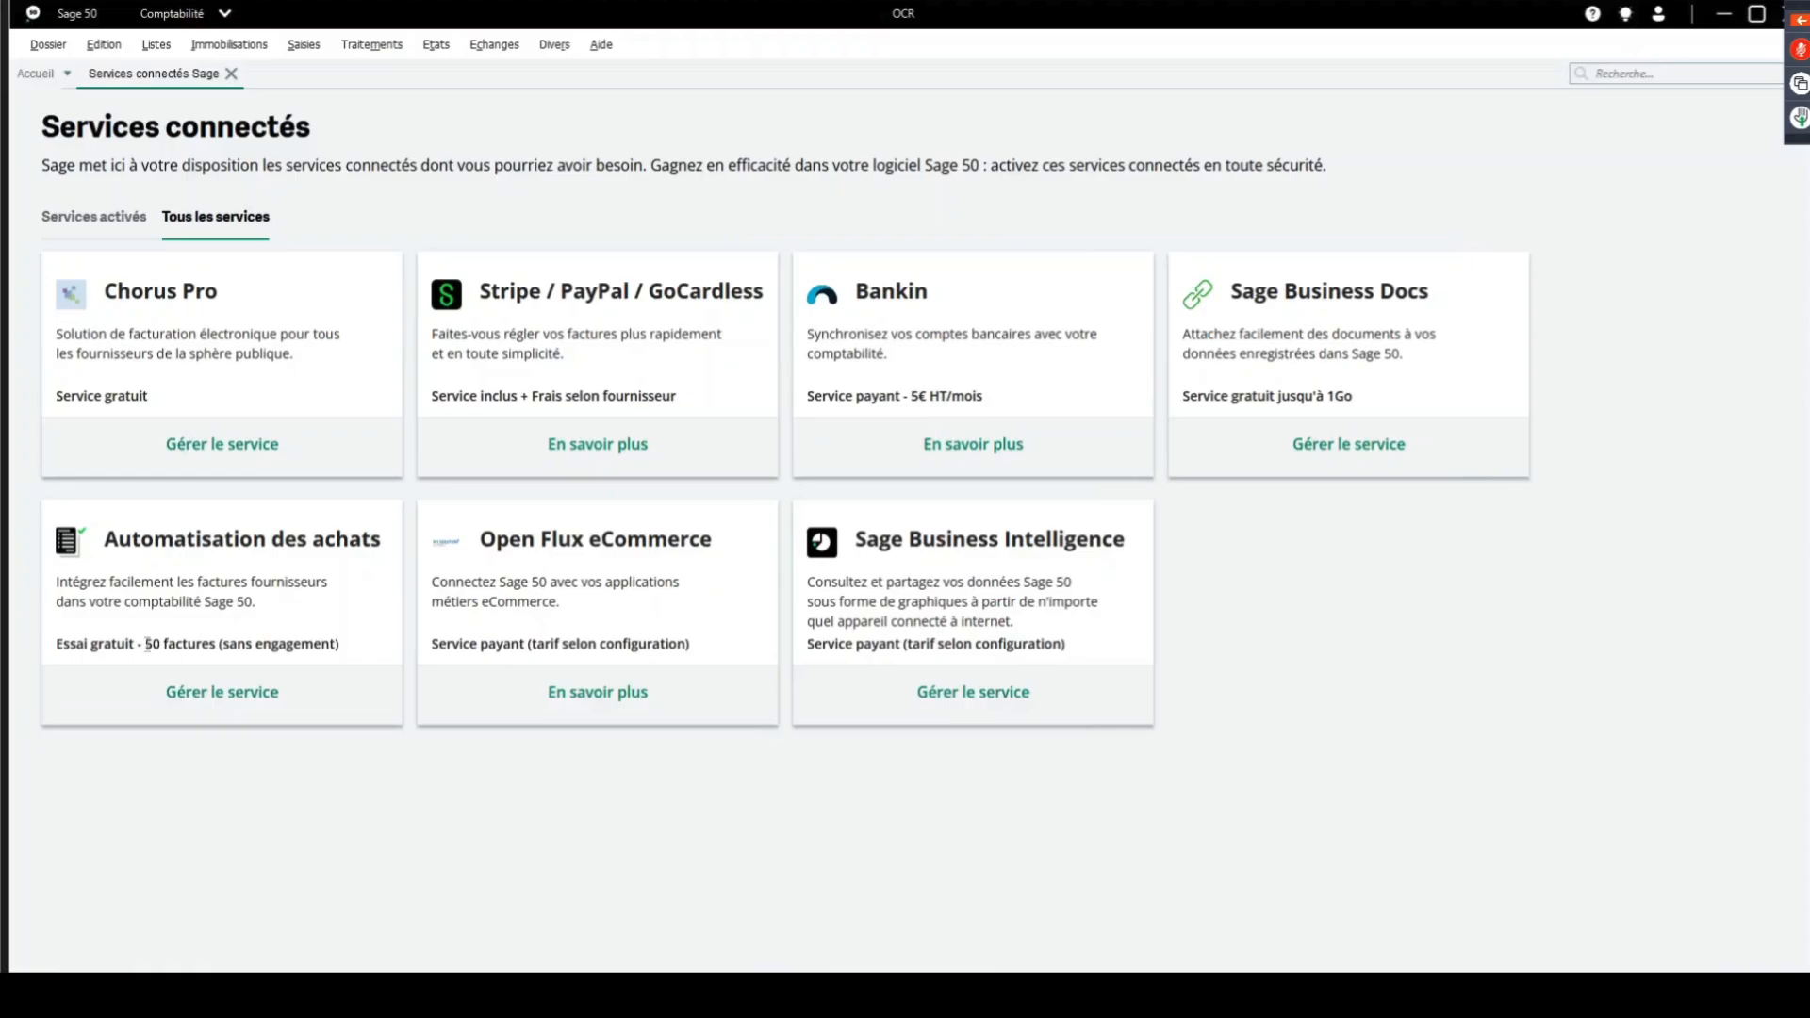
drag(146, 644, 347, 652)
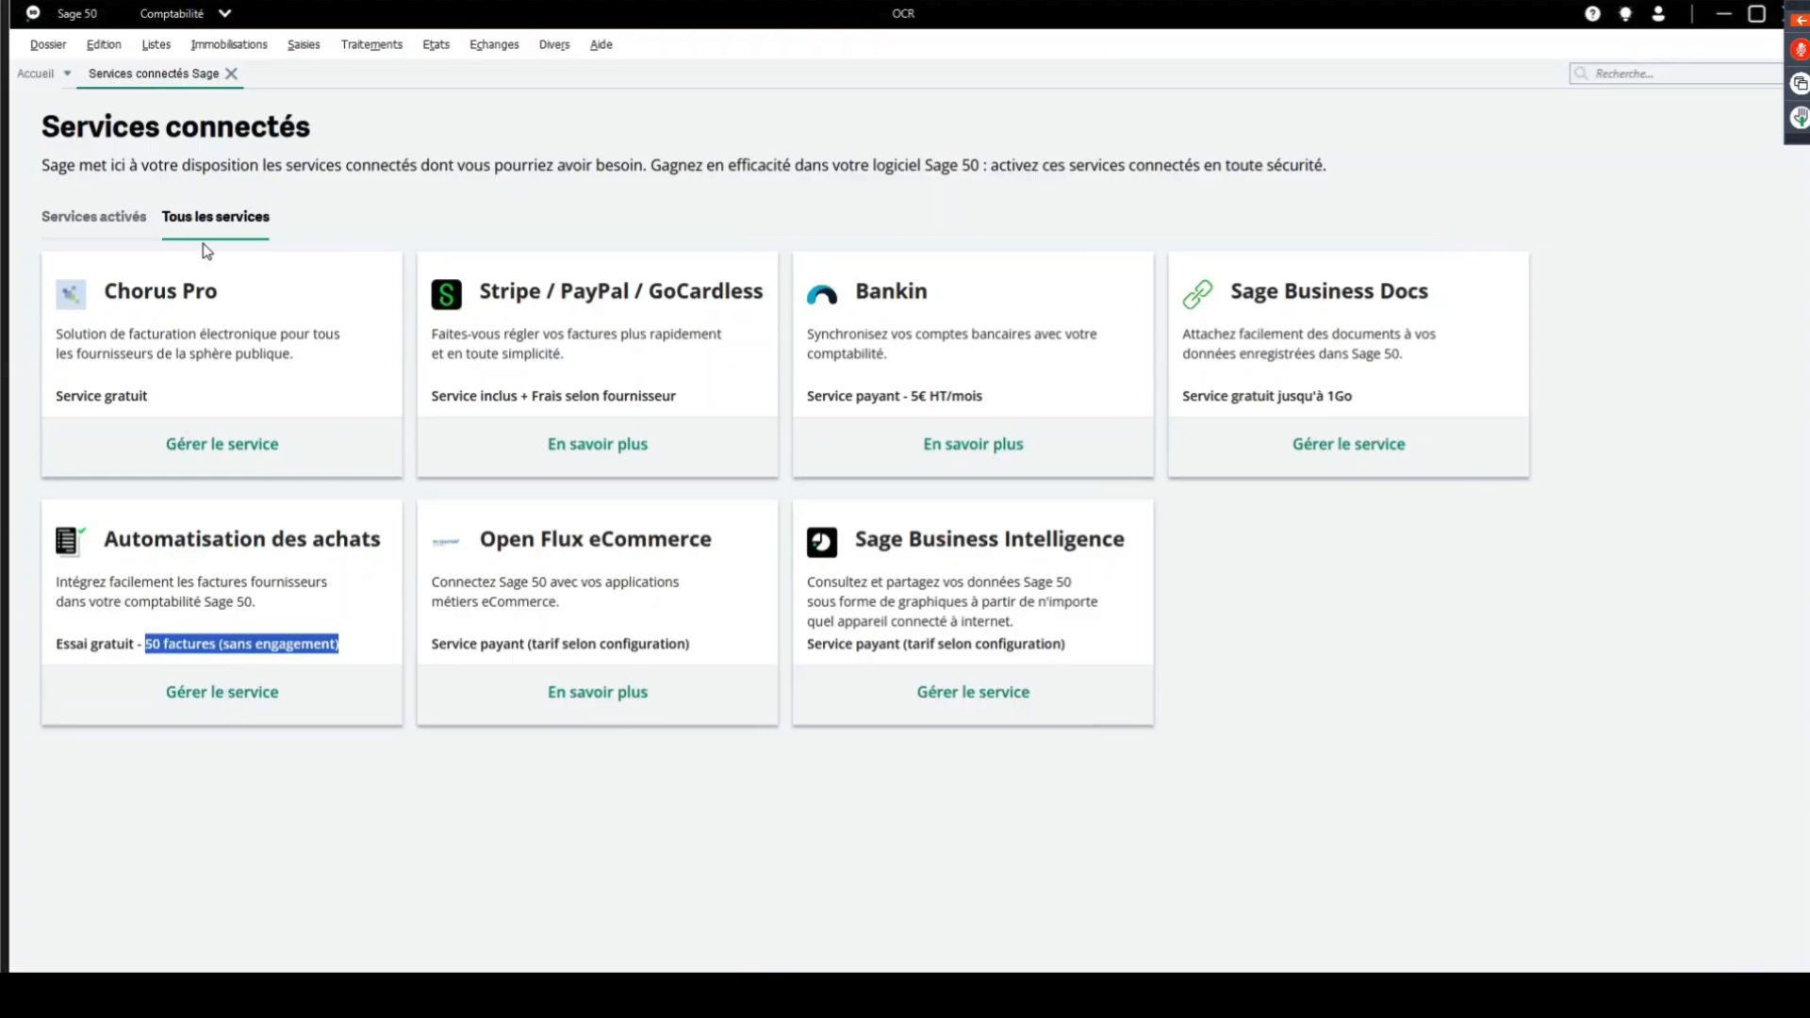
click(231, 74)
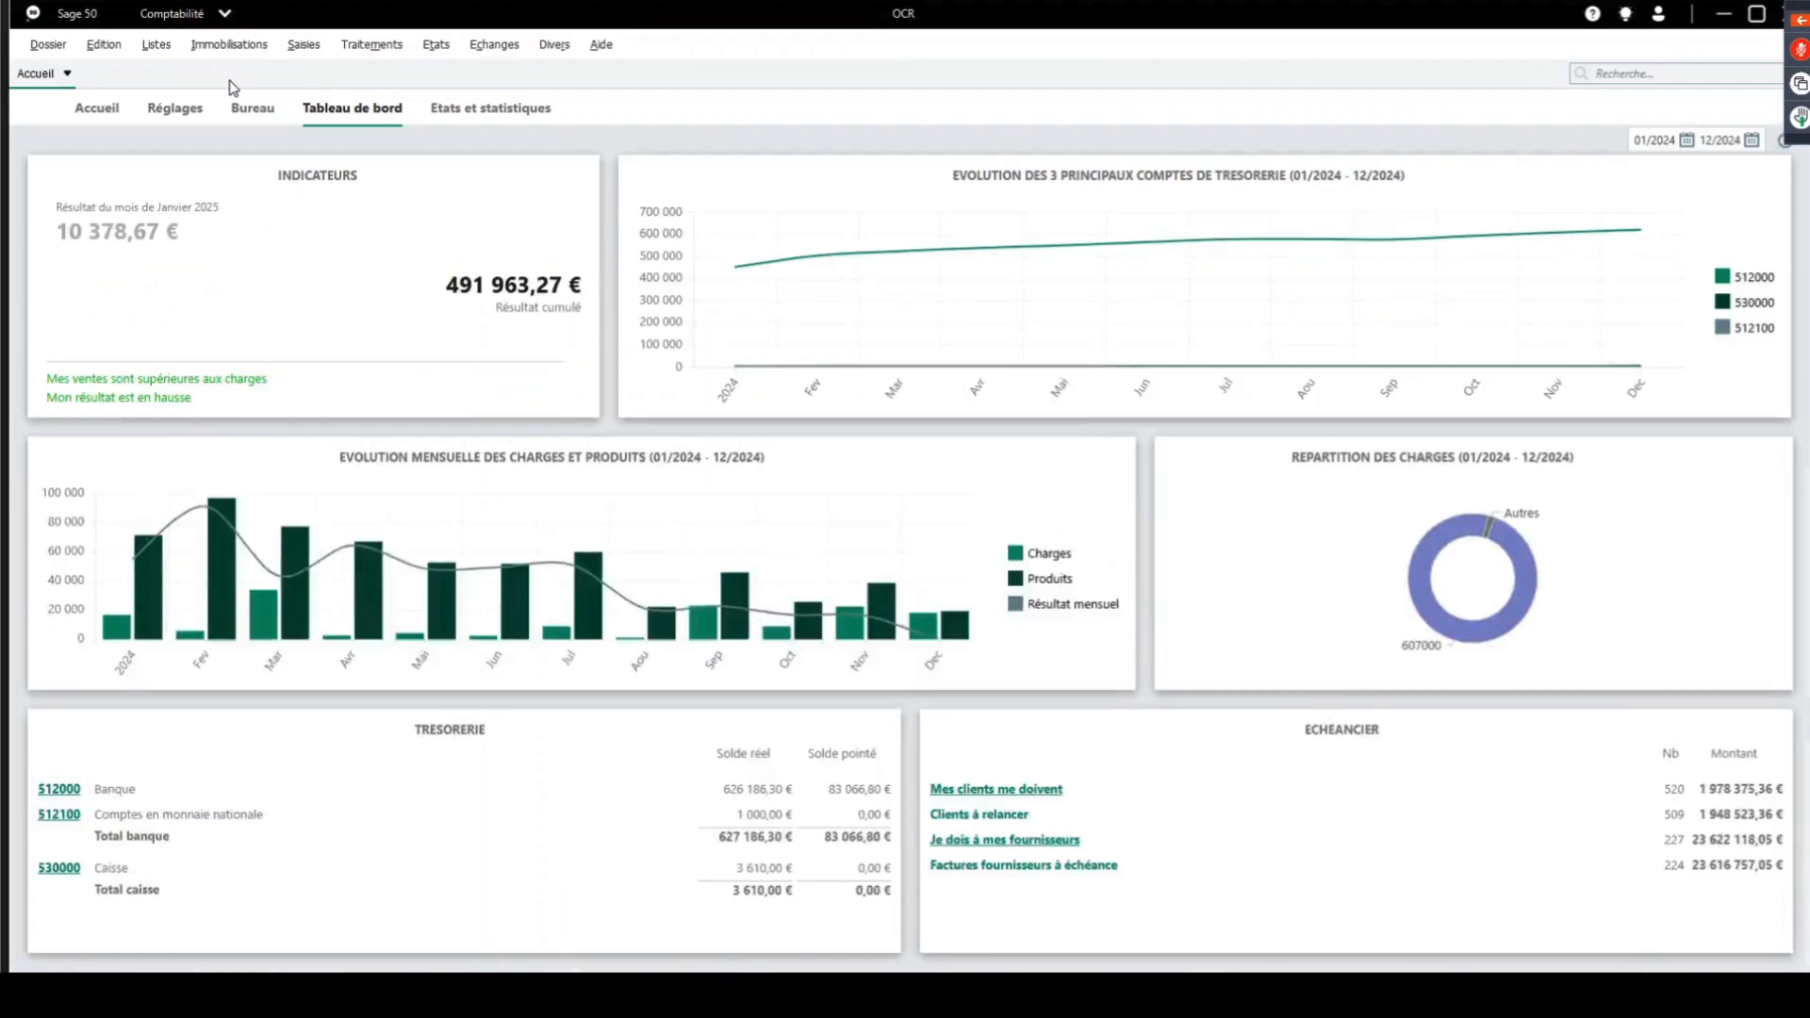